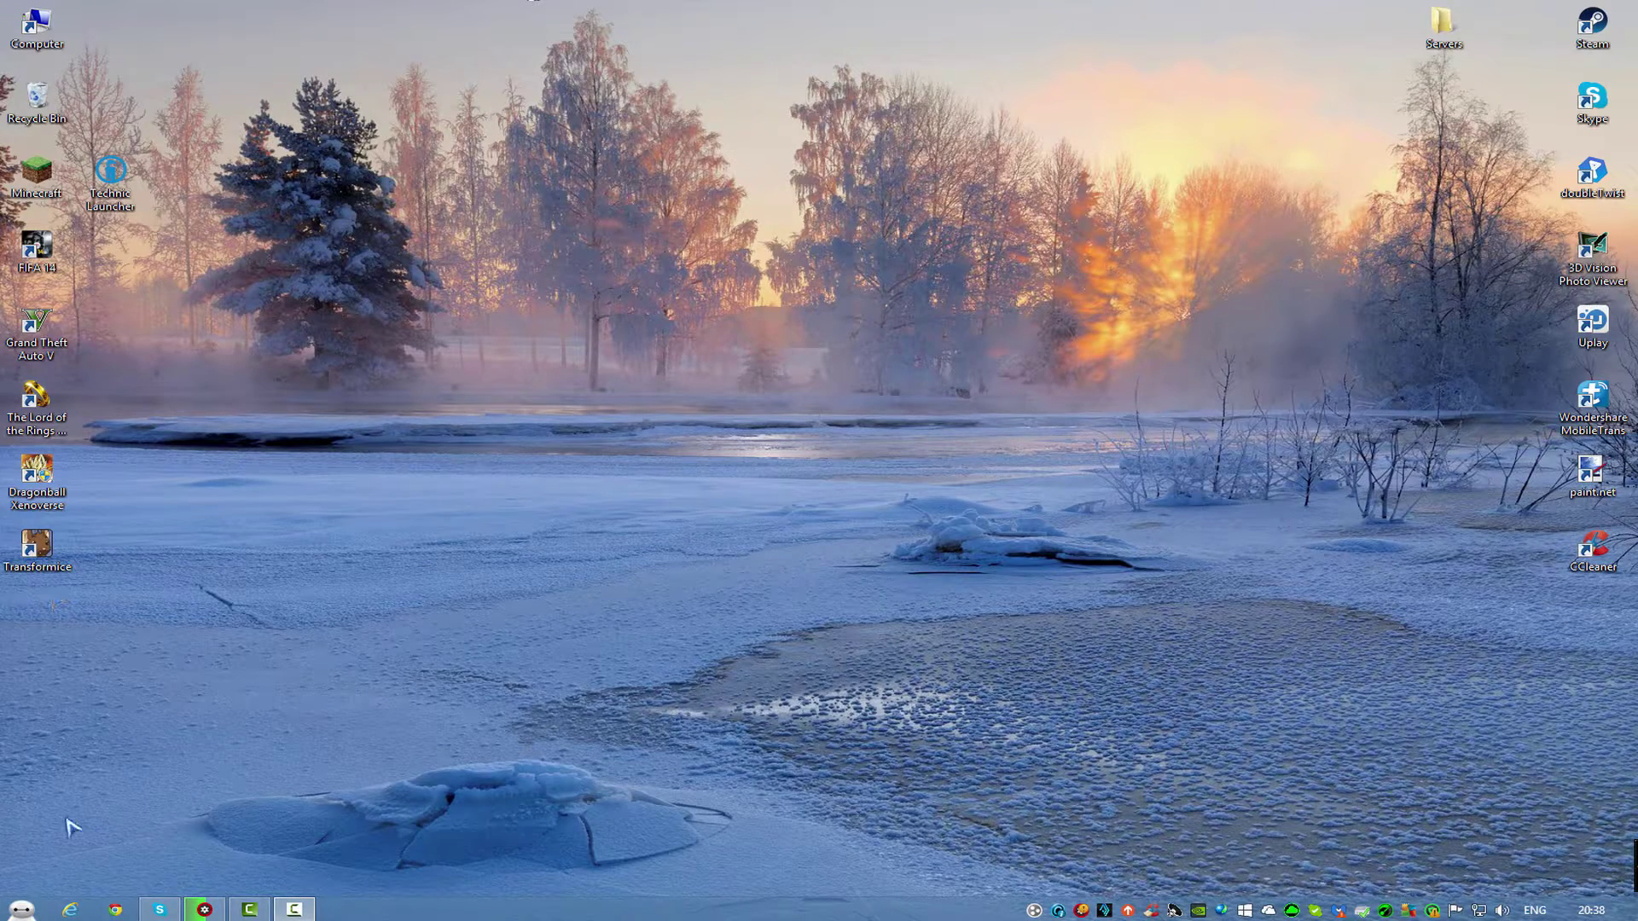
{"action": "left_click", "coordinate": [246, 911]}
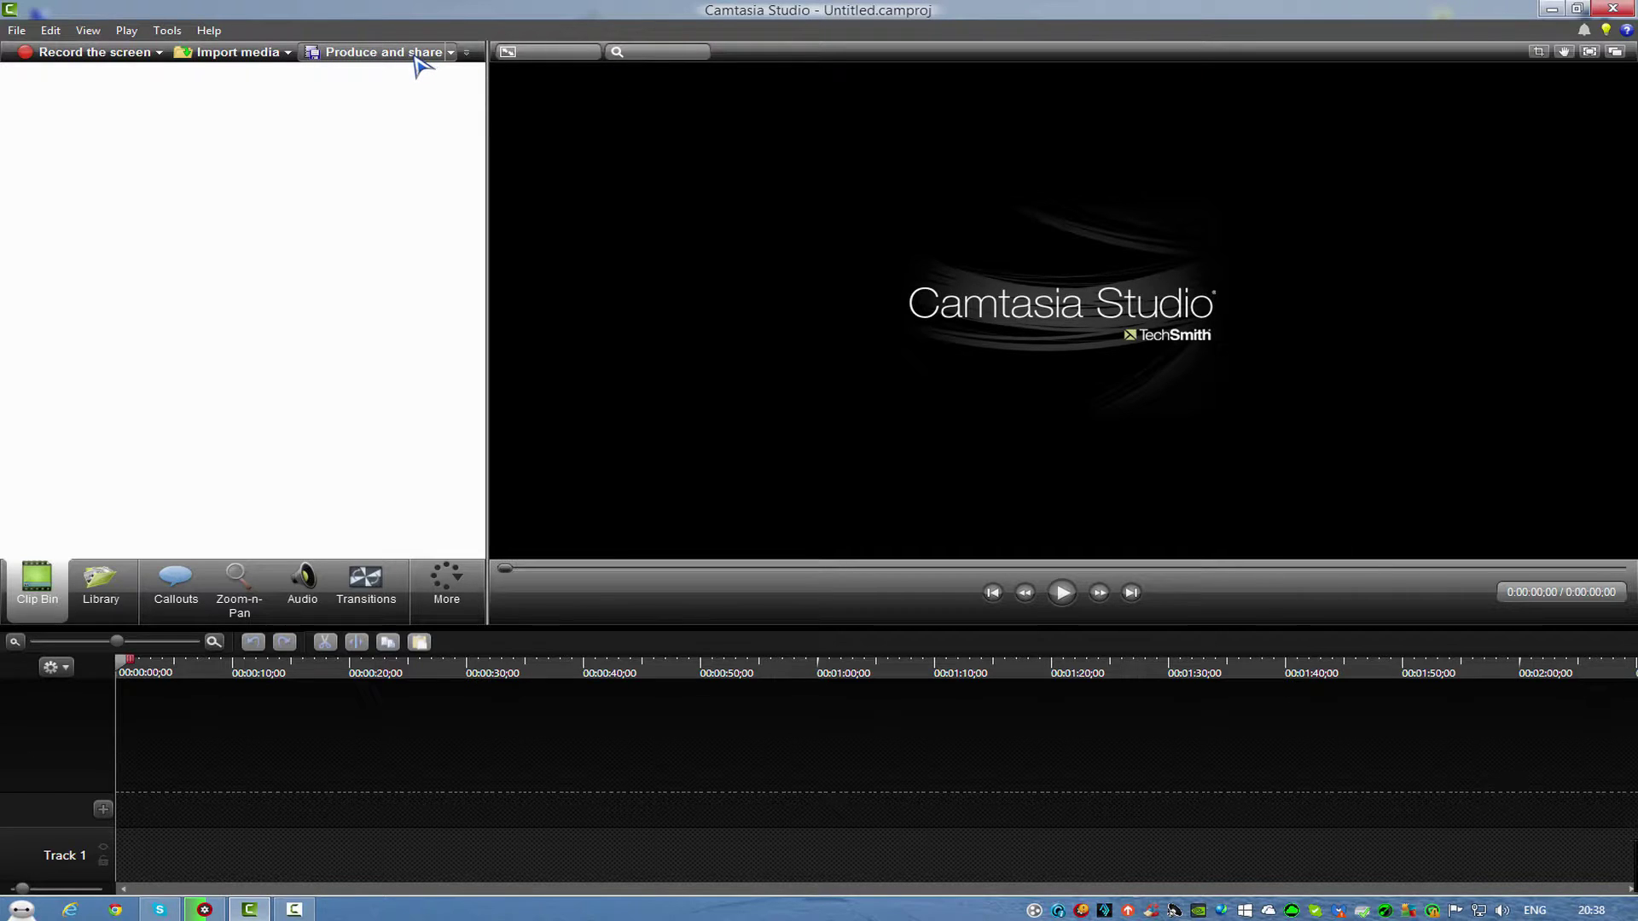
{"action": "left_click", "coordinate": [233, 56]}
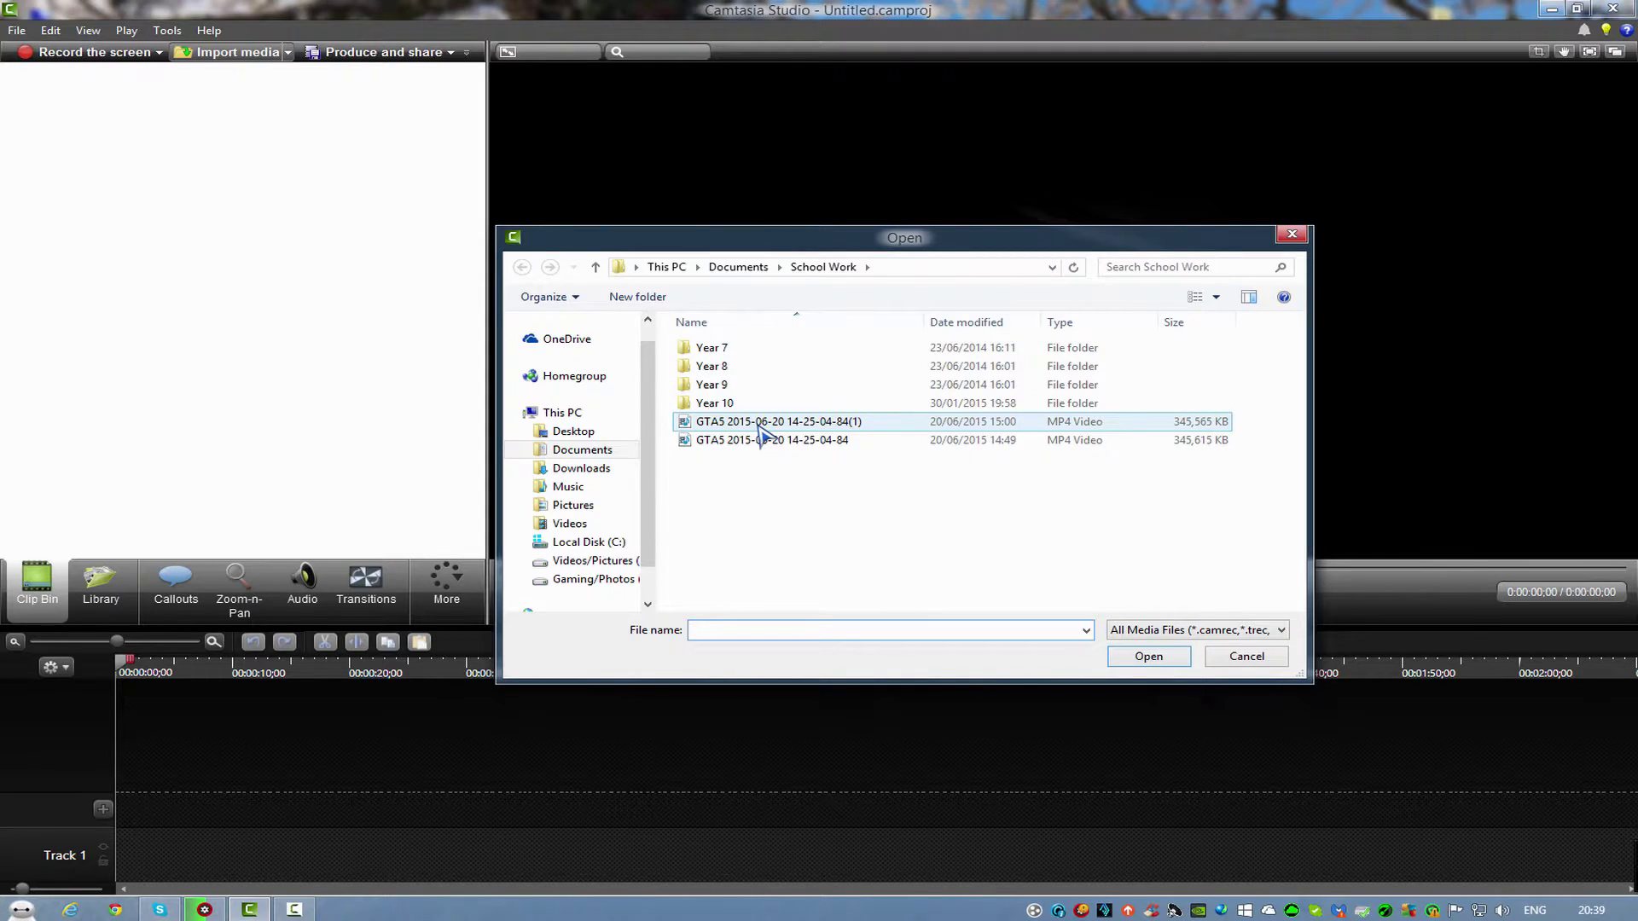
{"action": "double_click", "coordinate": [759, 427]}
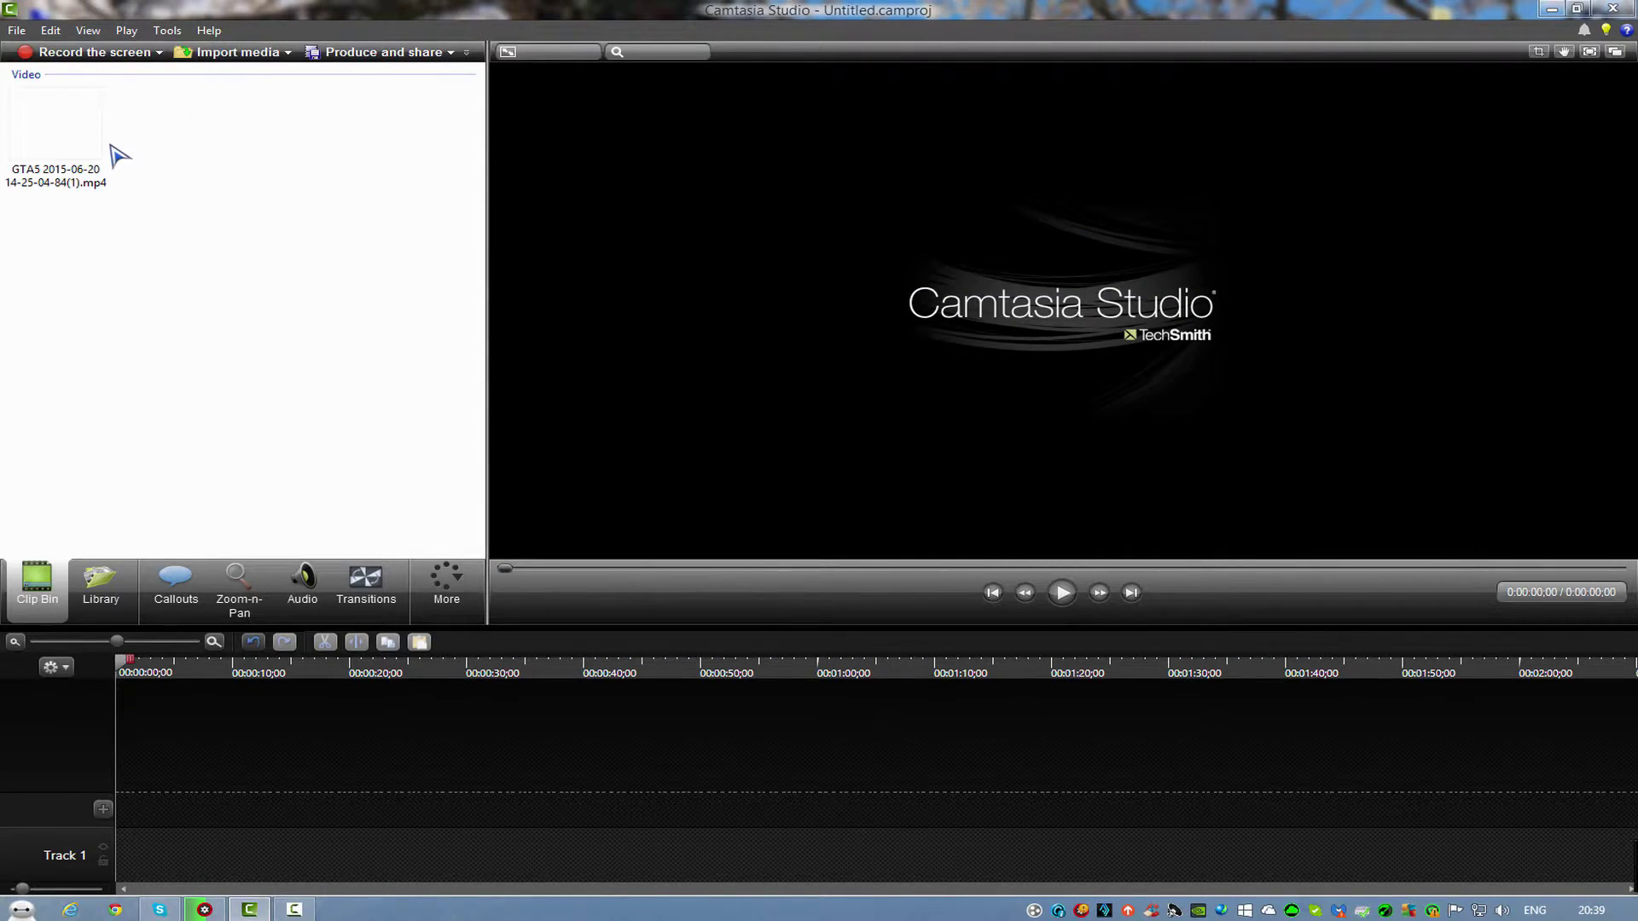
Add the imported GTA5 clip to Track 1 at the playhead.
{"action": "left_click", "coordinate": [113, 149]}
{"action": "right_click", "coordinate": [114, 149]}
{"action": "left_click", "coordinate": [205, 158]}
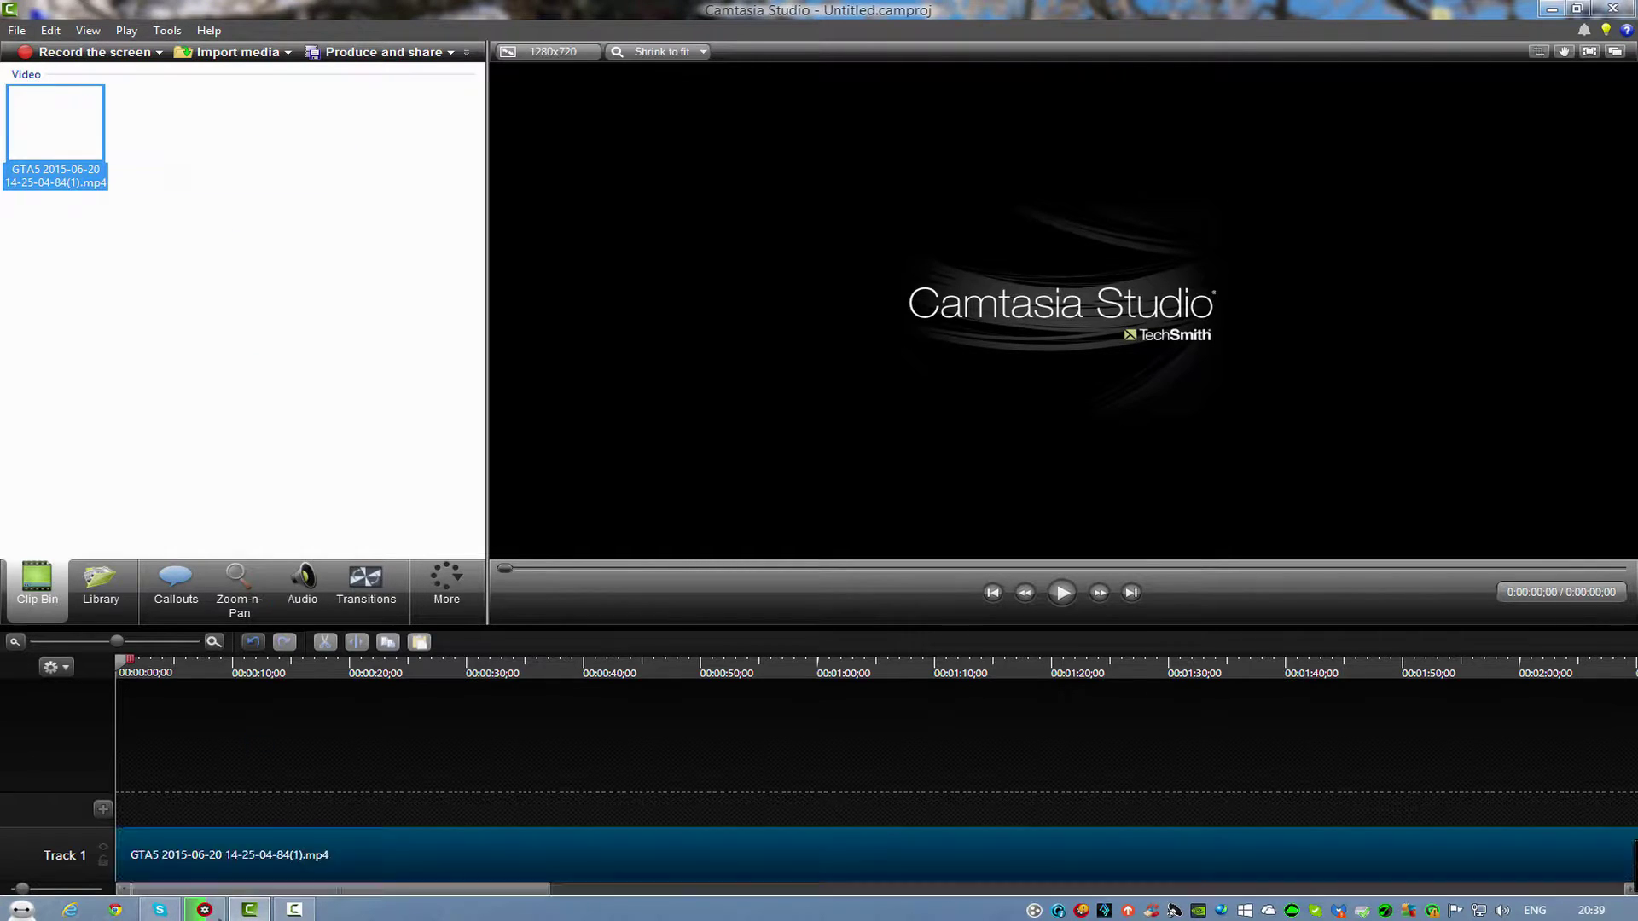
{"action": "left_click", "coordinate": [204, 909]}
{"action": "left_click", "coordinate": [204, 909]}
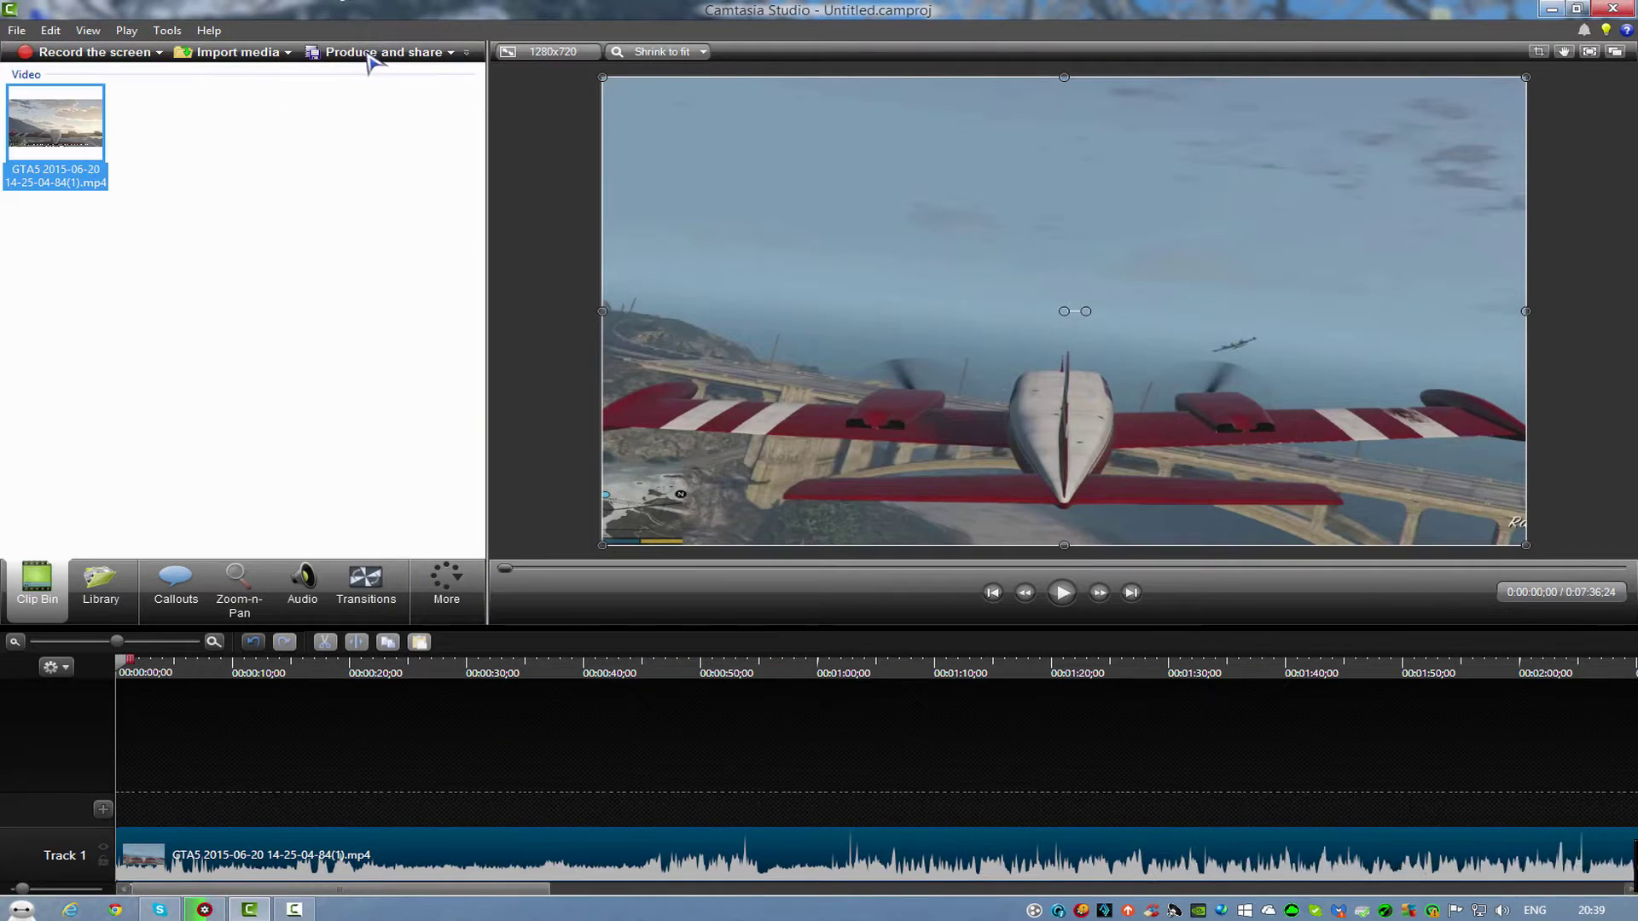
Split the clip at 0:00:07;05 and delete everything after the cut.
{"action": "left_click_drag", "start_coordinate": [126, 672], "coordinate": [198, 674]}
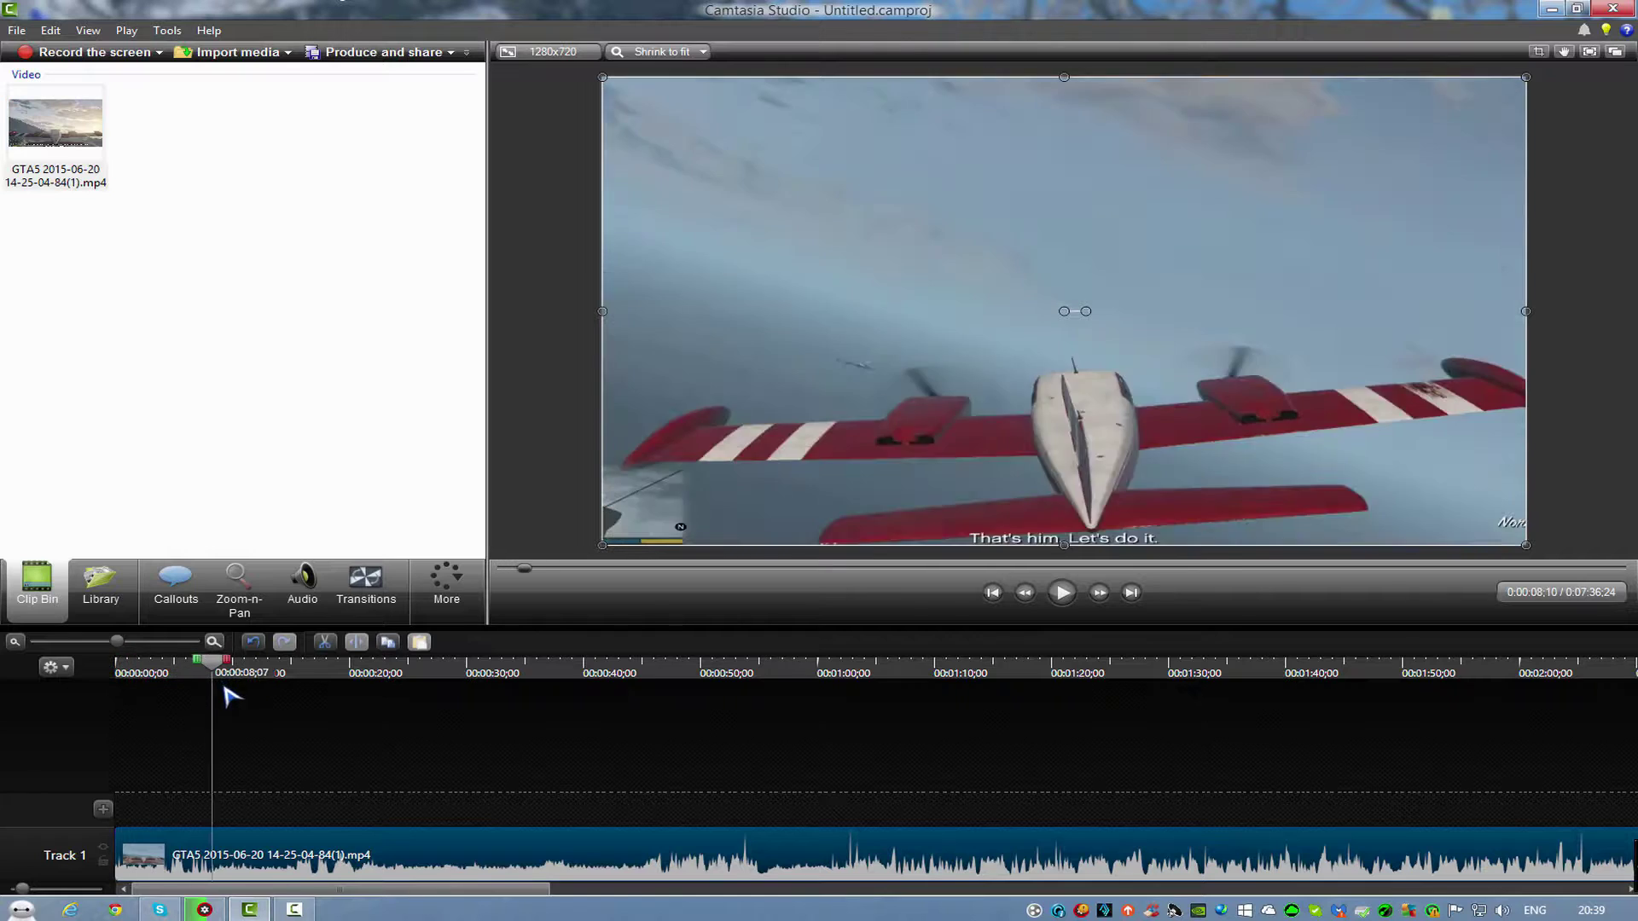
{"action": "right_click", "coordinate": [202, 674]}
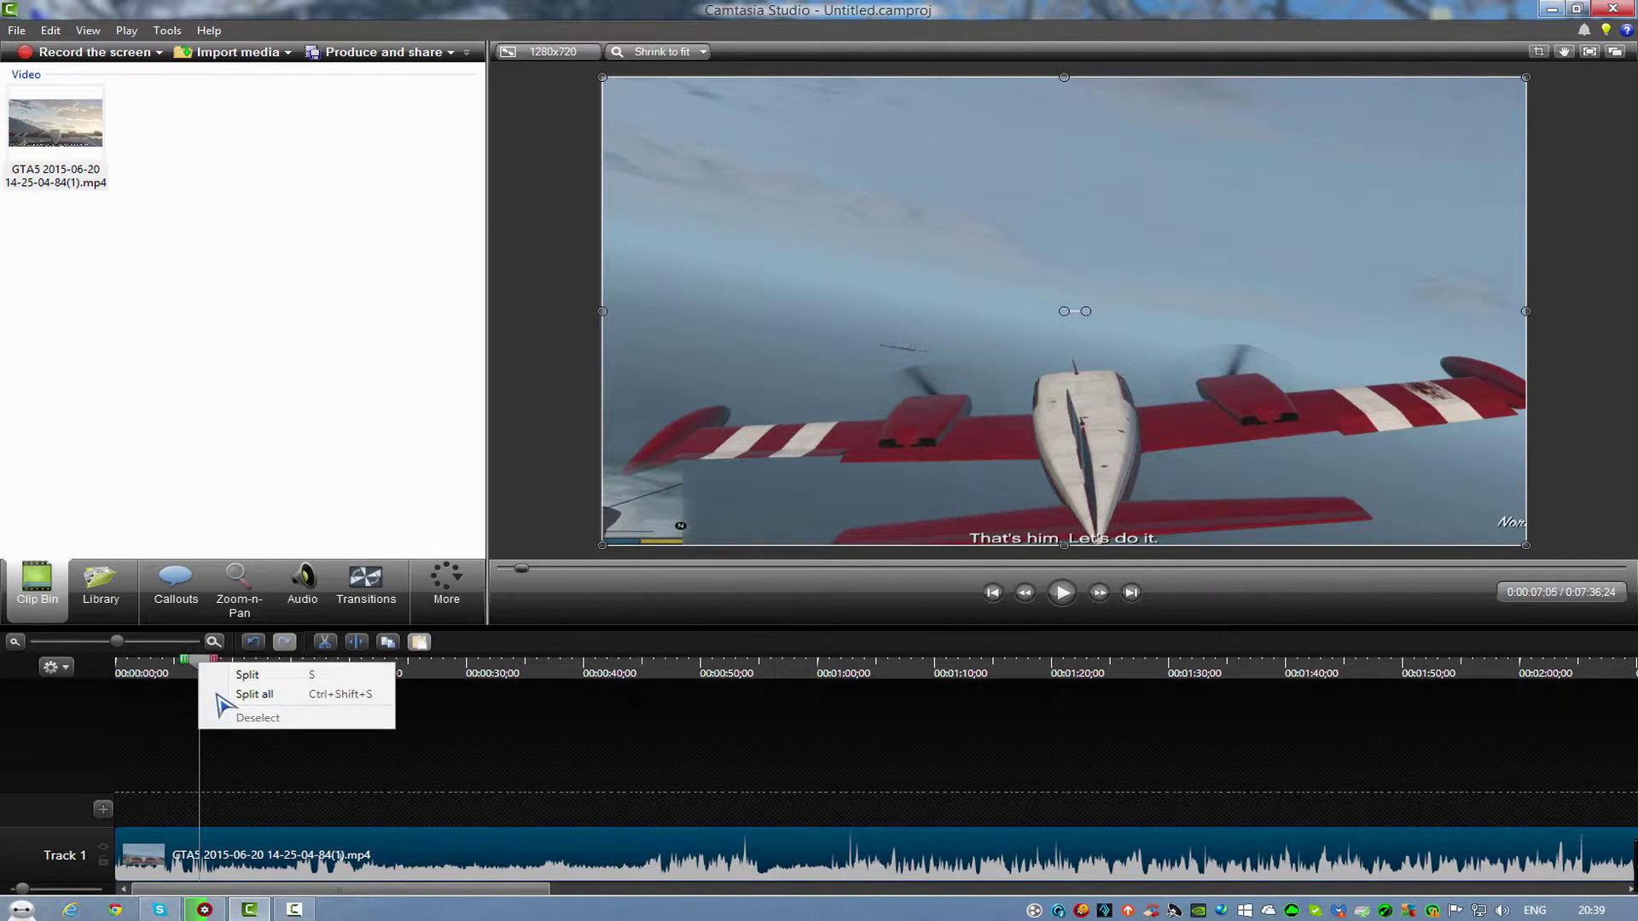
{"action": "left_click", "coordinate": [227, 692]}
{"action": "left_click_drag", "start_coordinate": [381, 864], "coordinate": [381, 866]}
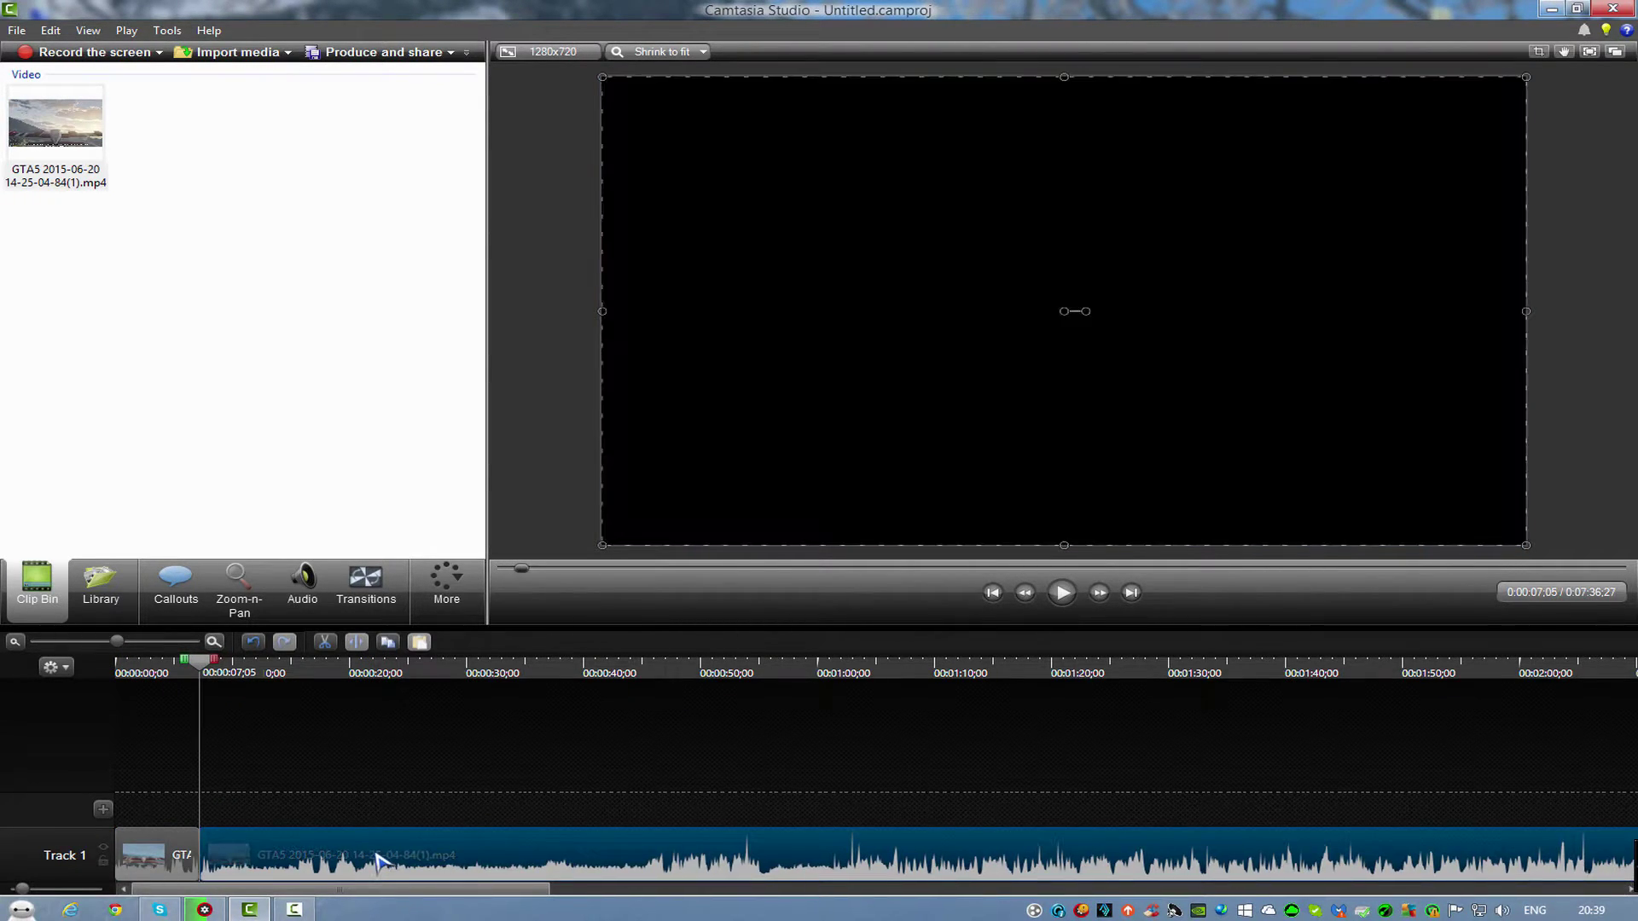
{"action": "key", "text": "Delete"}
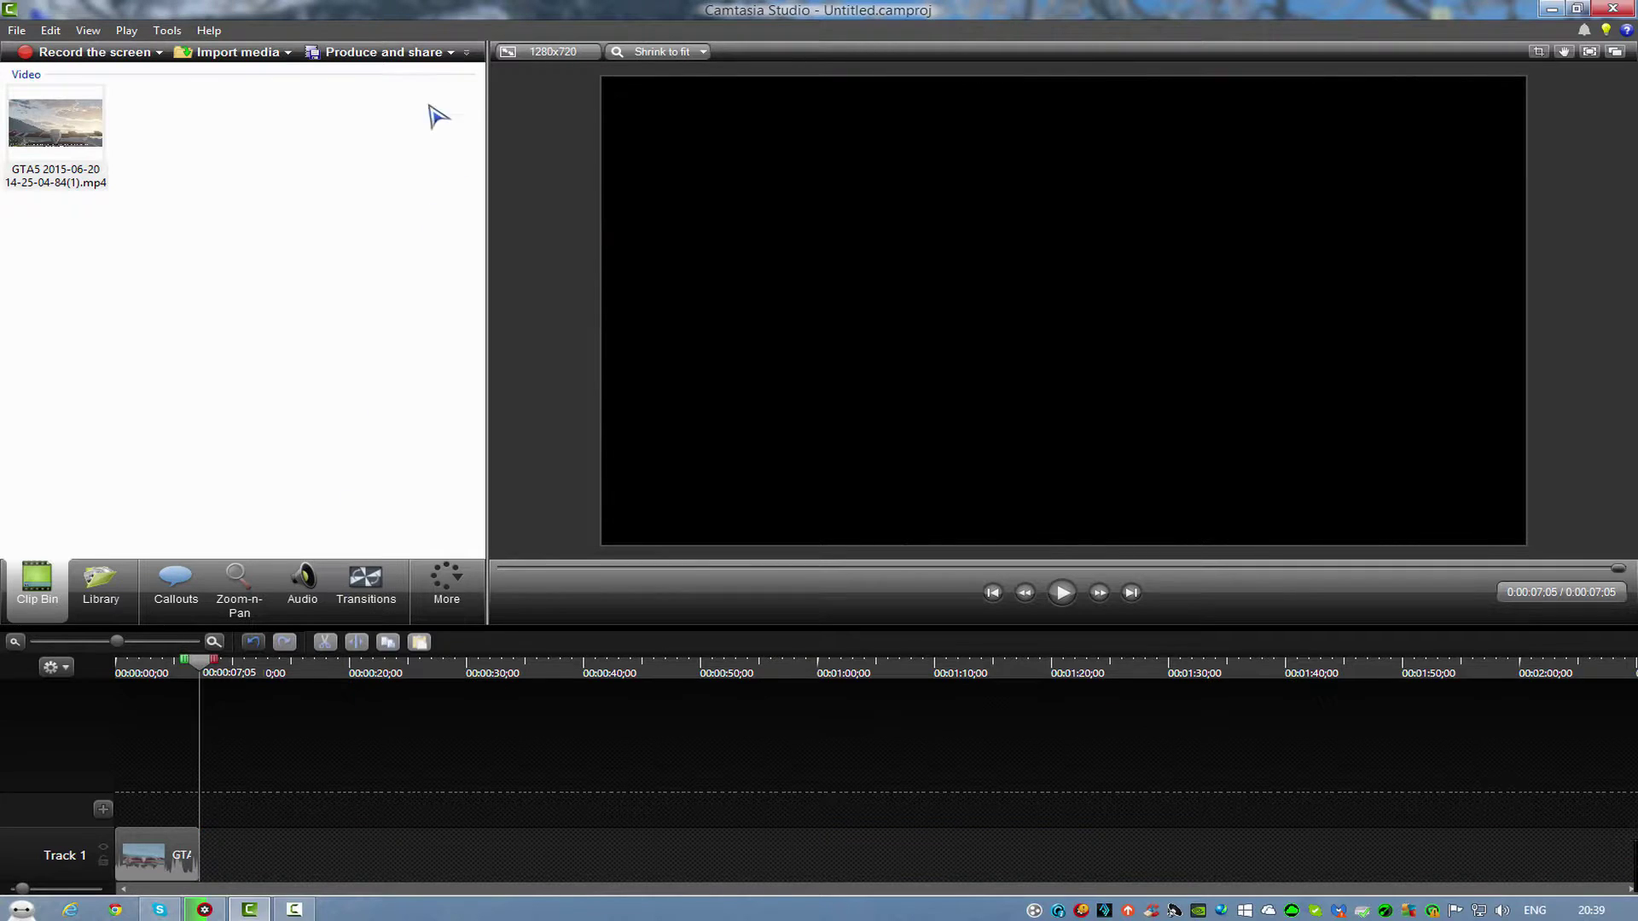
Start a new production preset from Produce and share's Add / Edit preset manager.
{"action": "left_click", "coordinate": [407, 67]}
{"action": "left_click", "coordinate": [892, 303]}
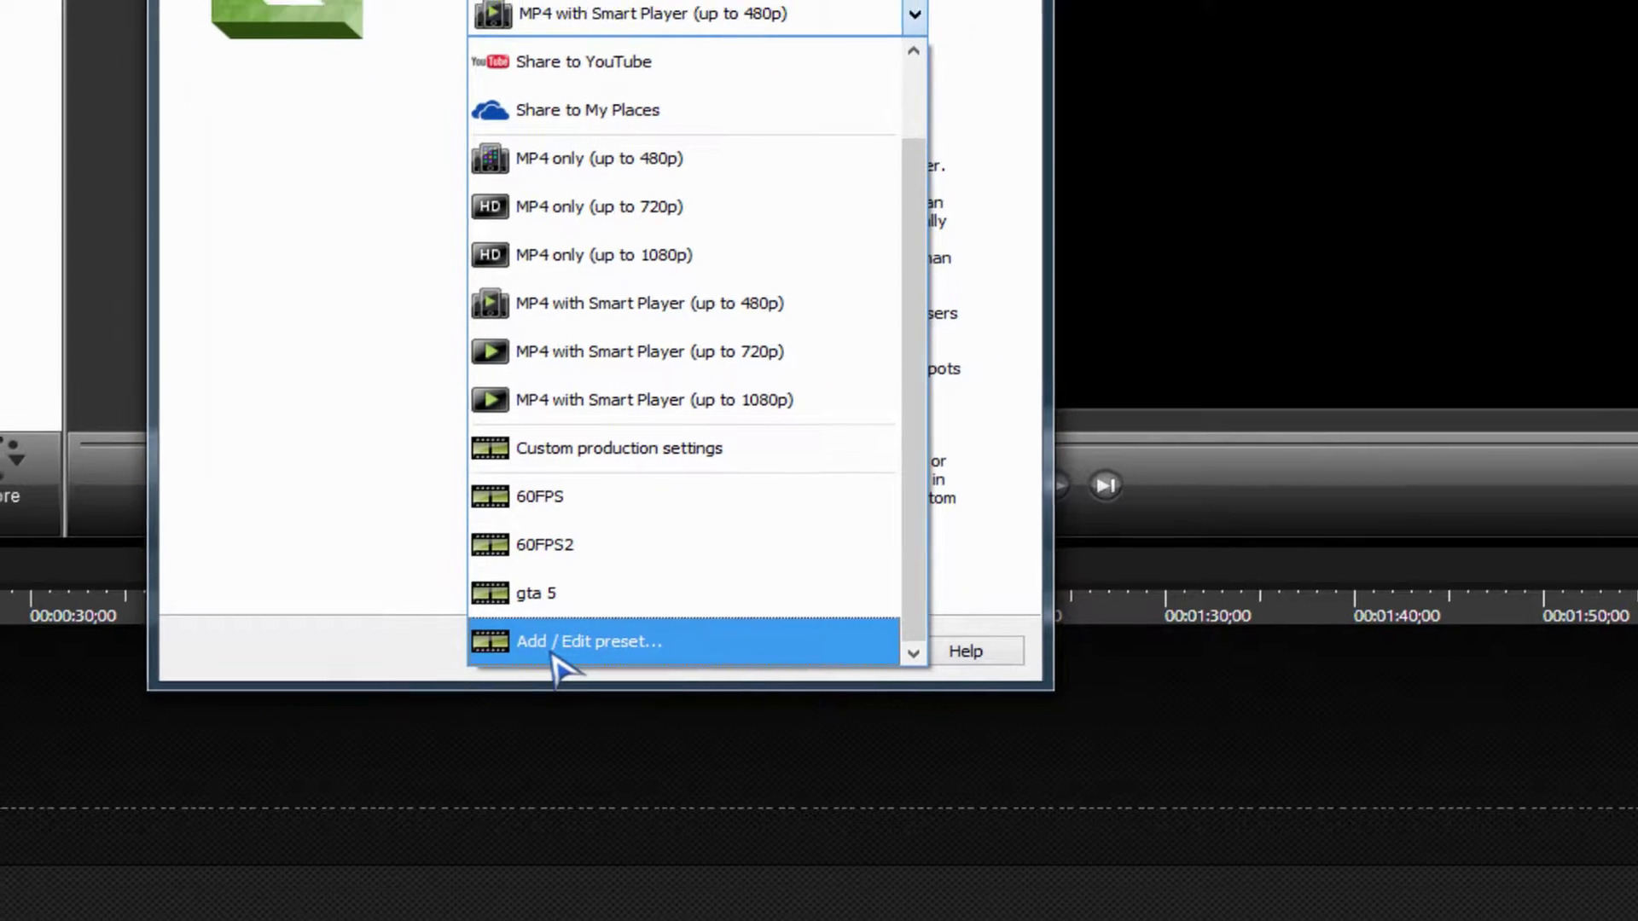
{"action": "left_click", "coordinate": [550, 631]}
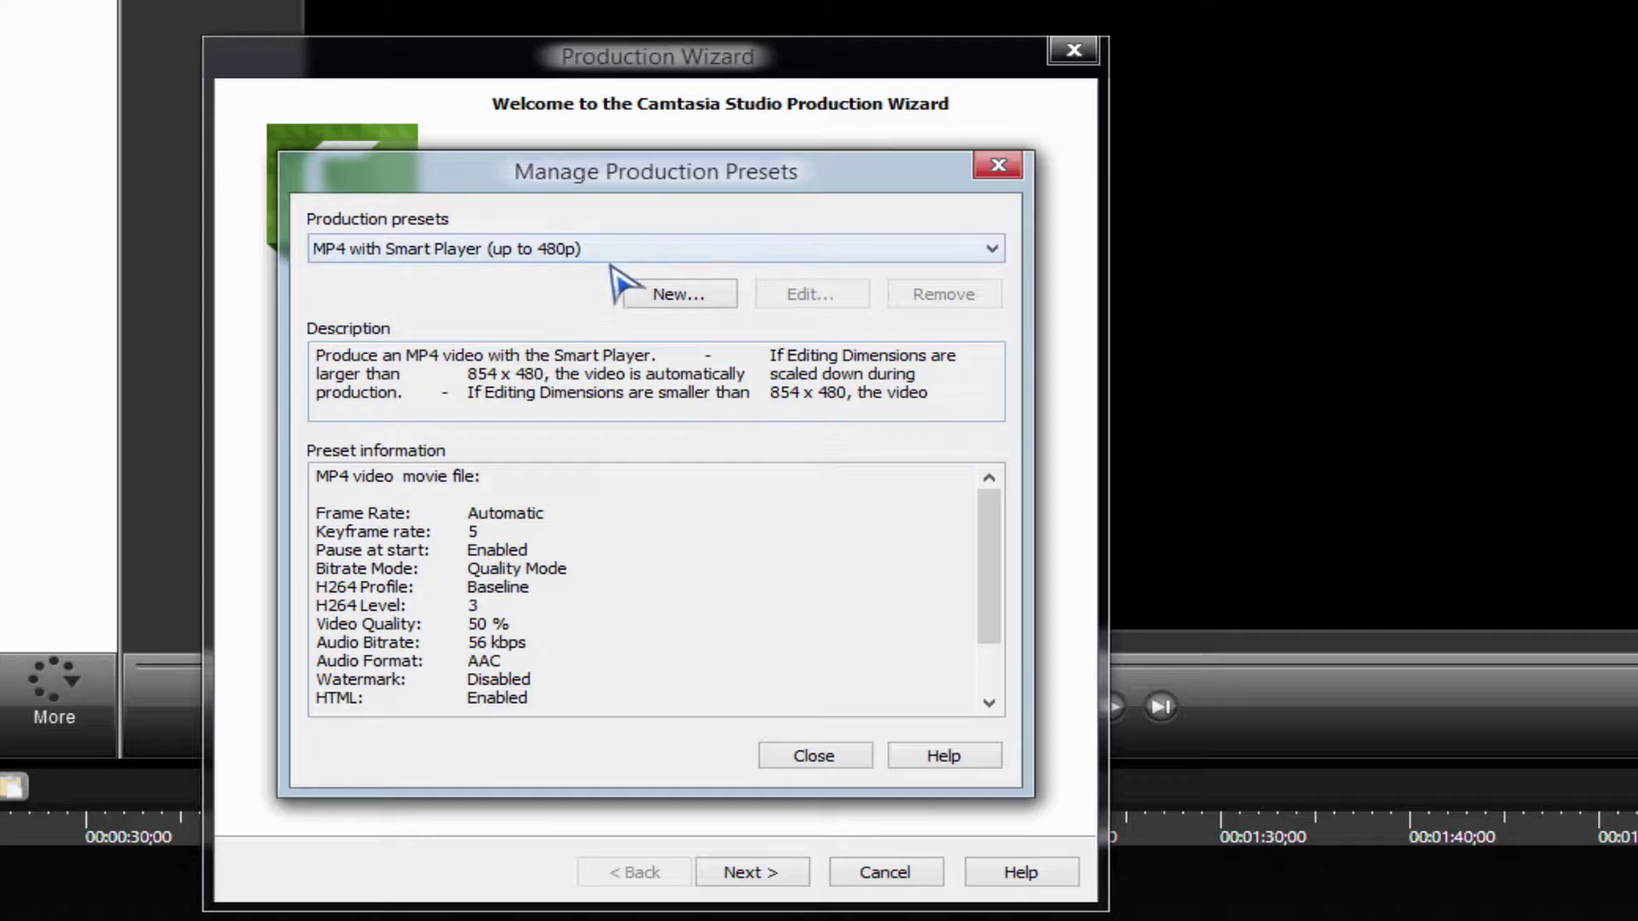
{"action": "left_click", "coordinate": [721, 297]}
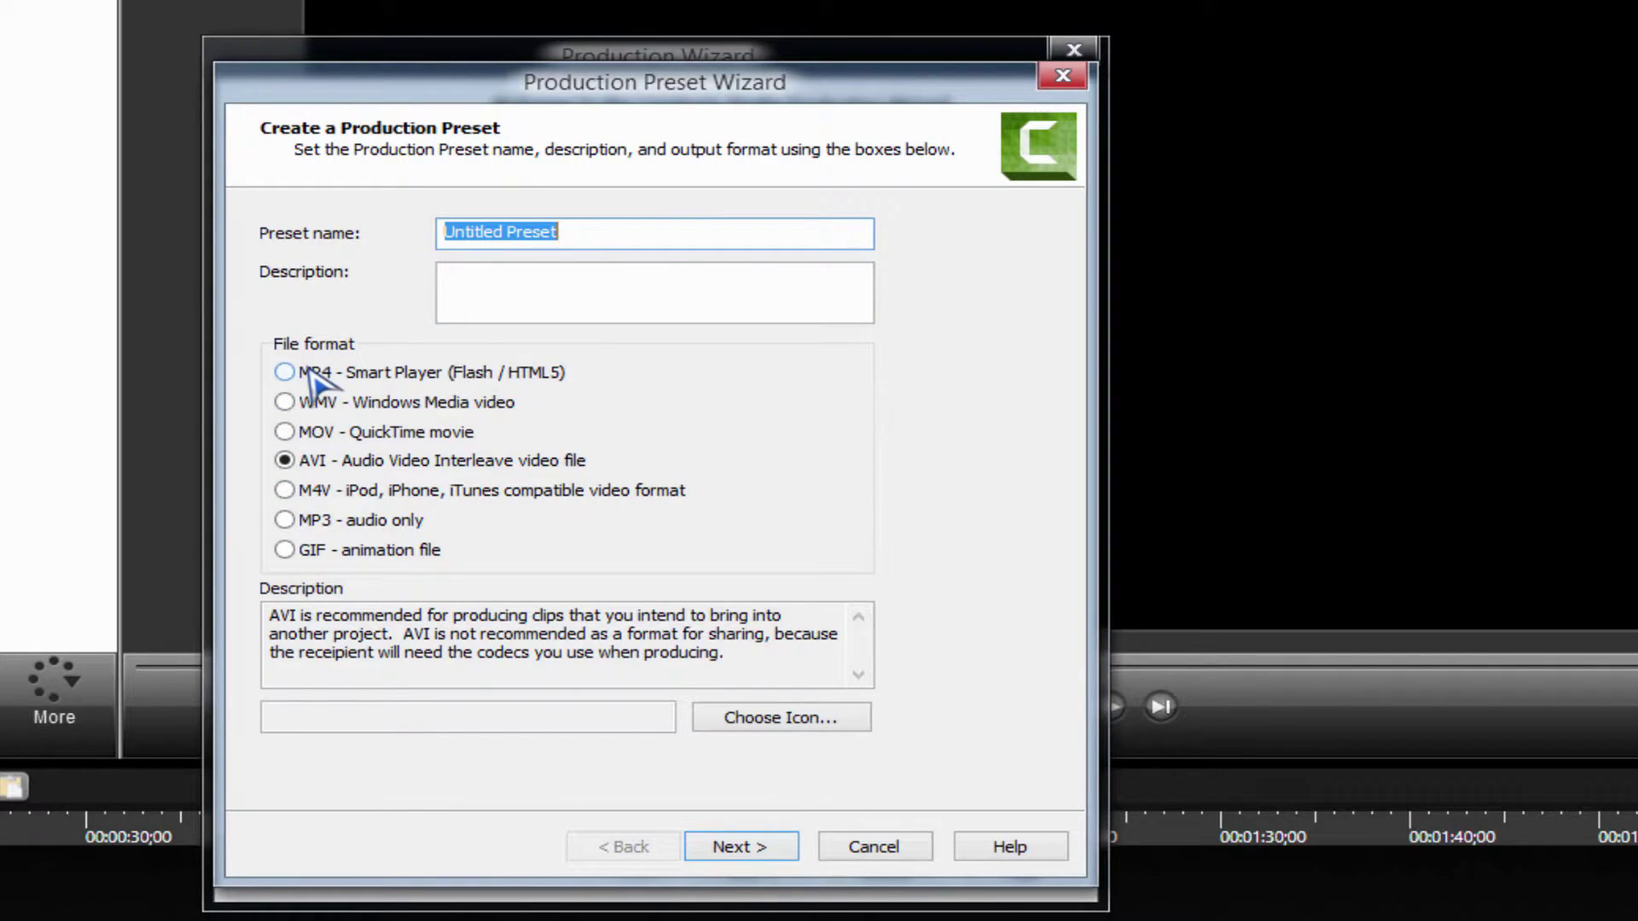
Select MOV - QuickTime movie as the new preset's file format.
{"action": "left_click", "coordinate": [285, 432]}
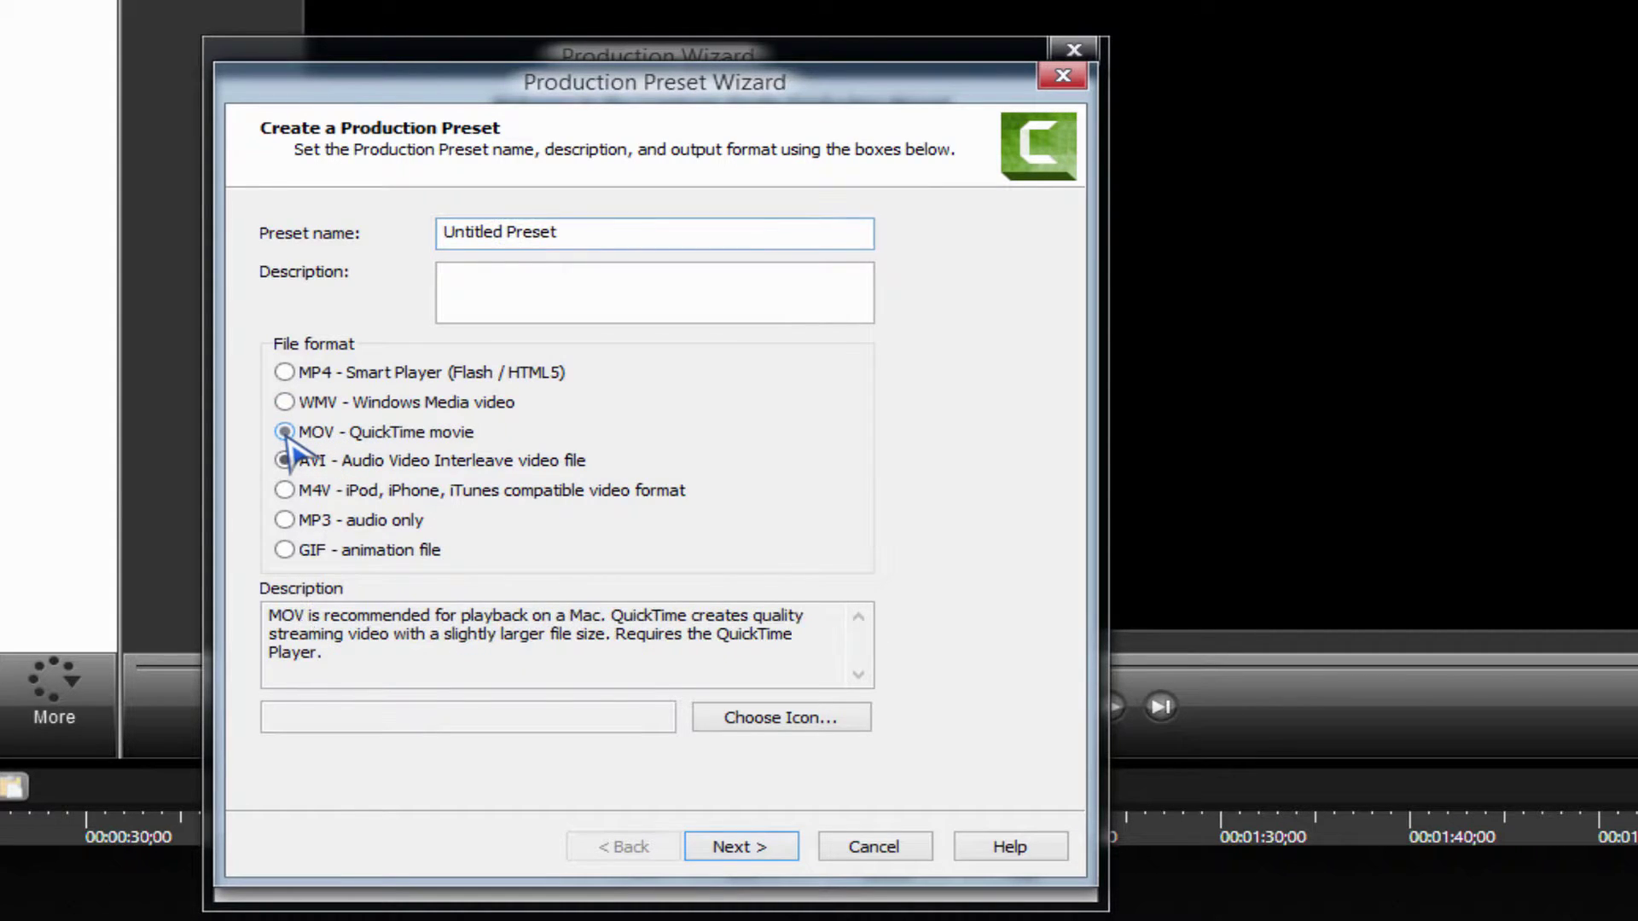
Bring up the video compression settings within the QuickTime movie settings.
{"action": "left_click", "coordinate": [741, 848]}
{"action": "left_click", "coordinate": [329, 251]}
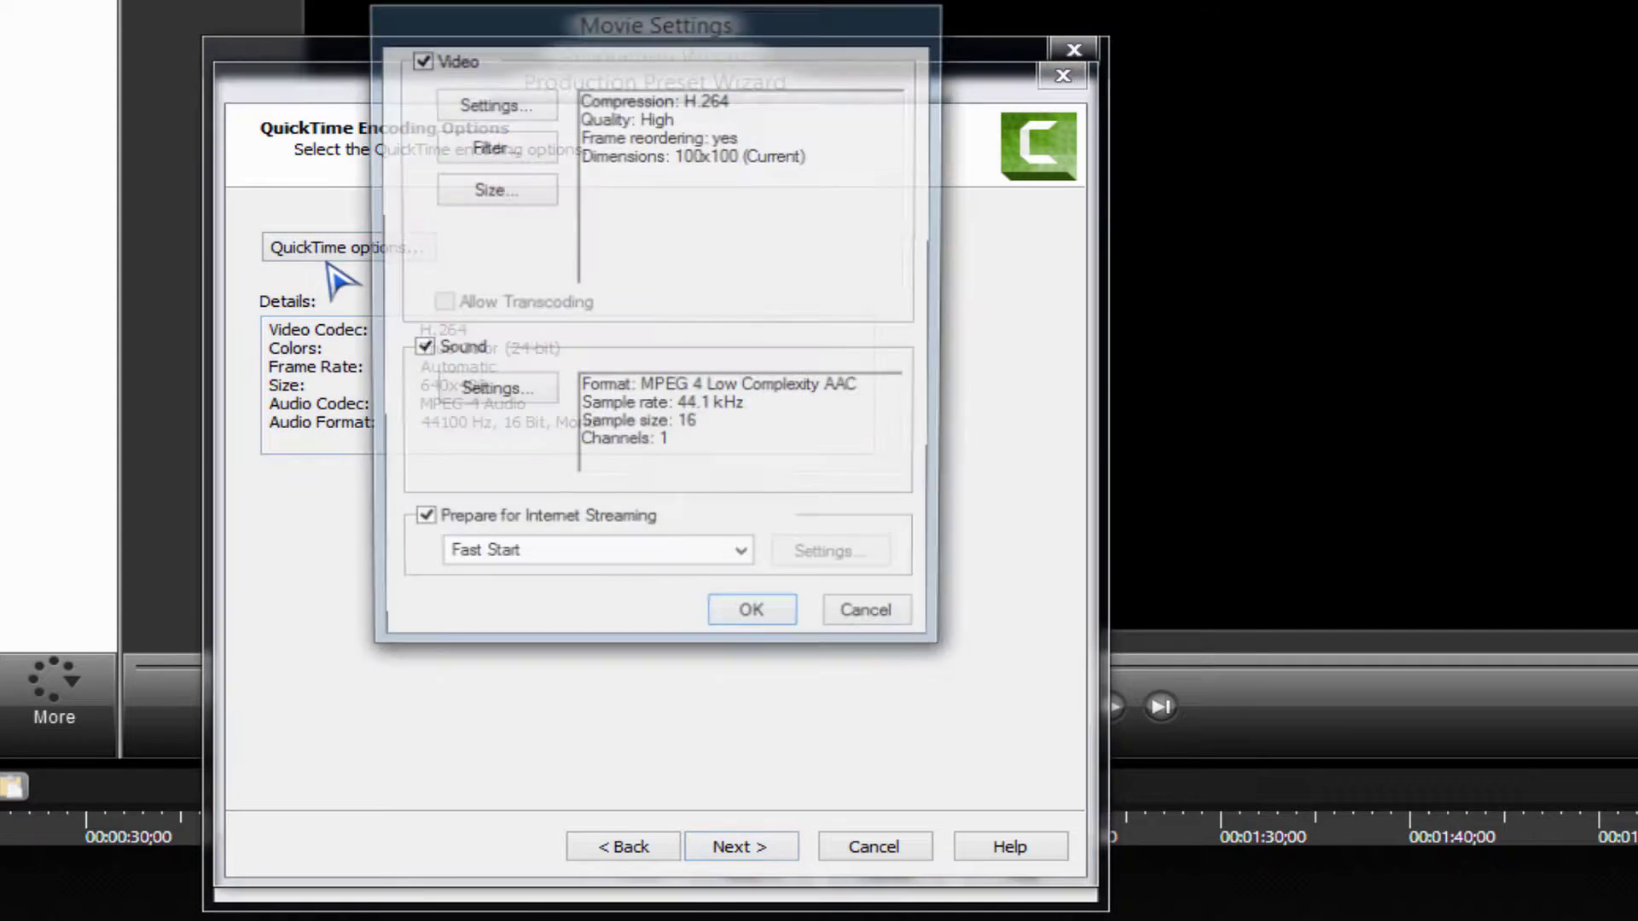
{"action": "left_click_drag", "start_coordinate": [553, 21], "coordinate": [659, 134]}
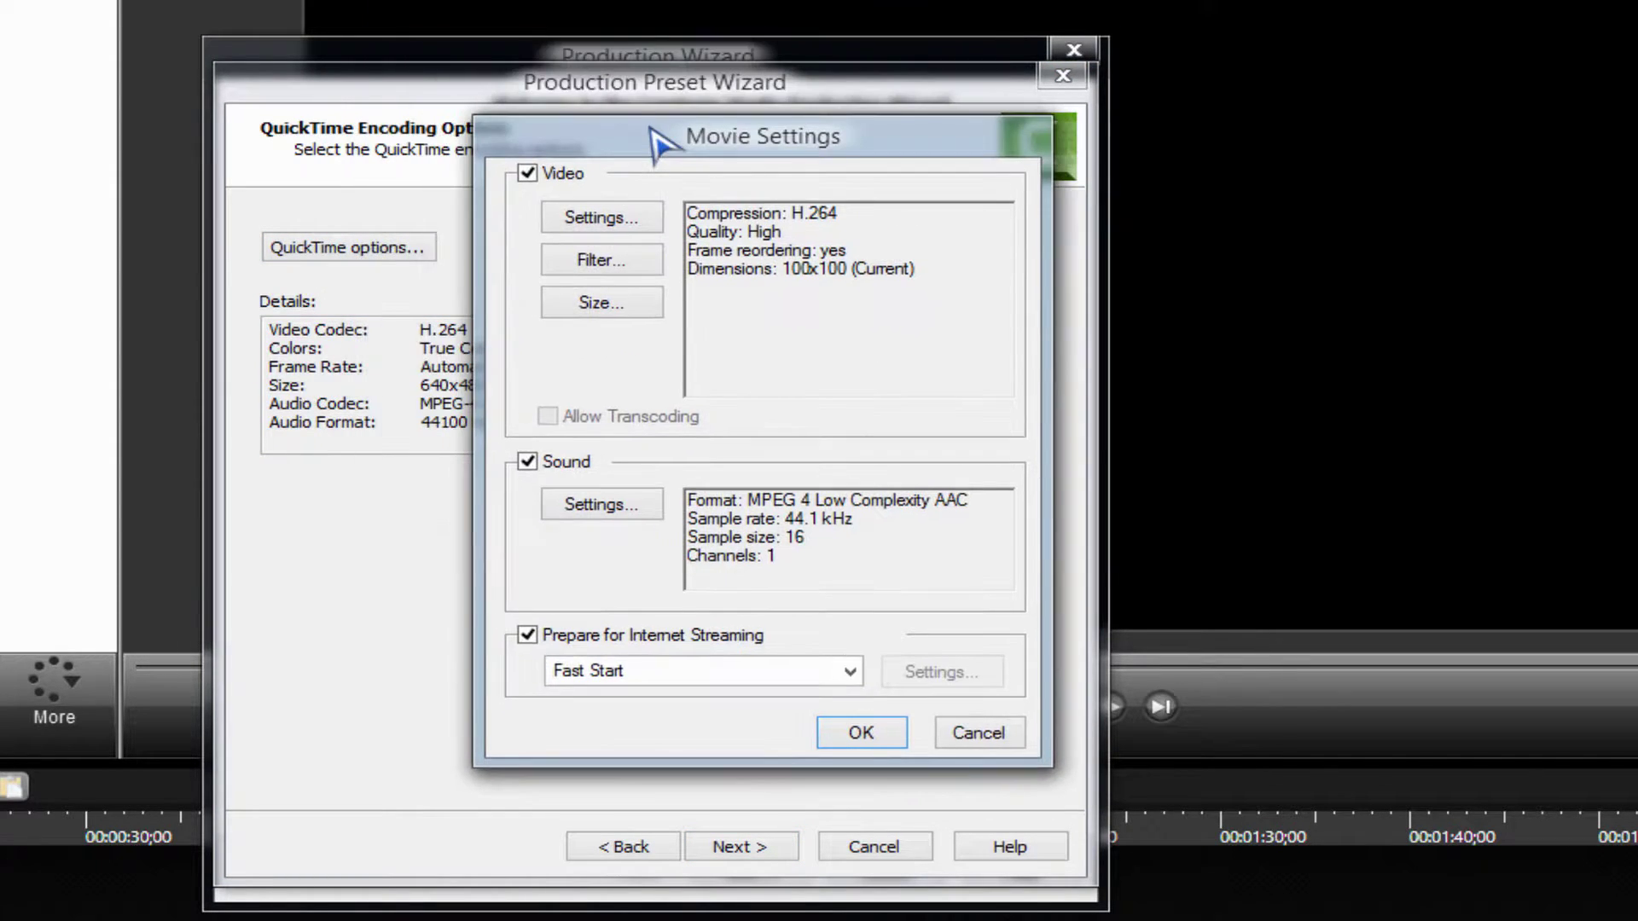
{"action": "left_click", "coordinate": [600, 219]}
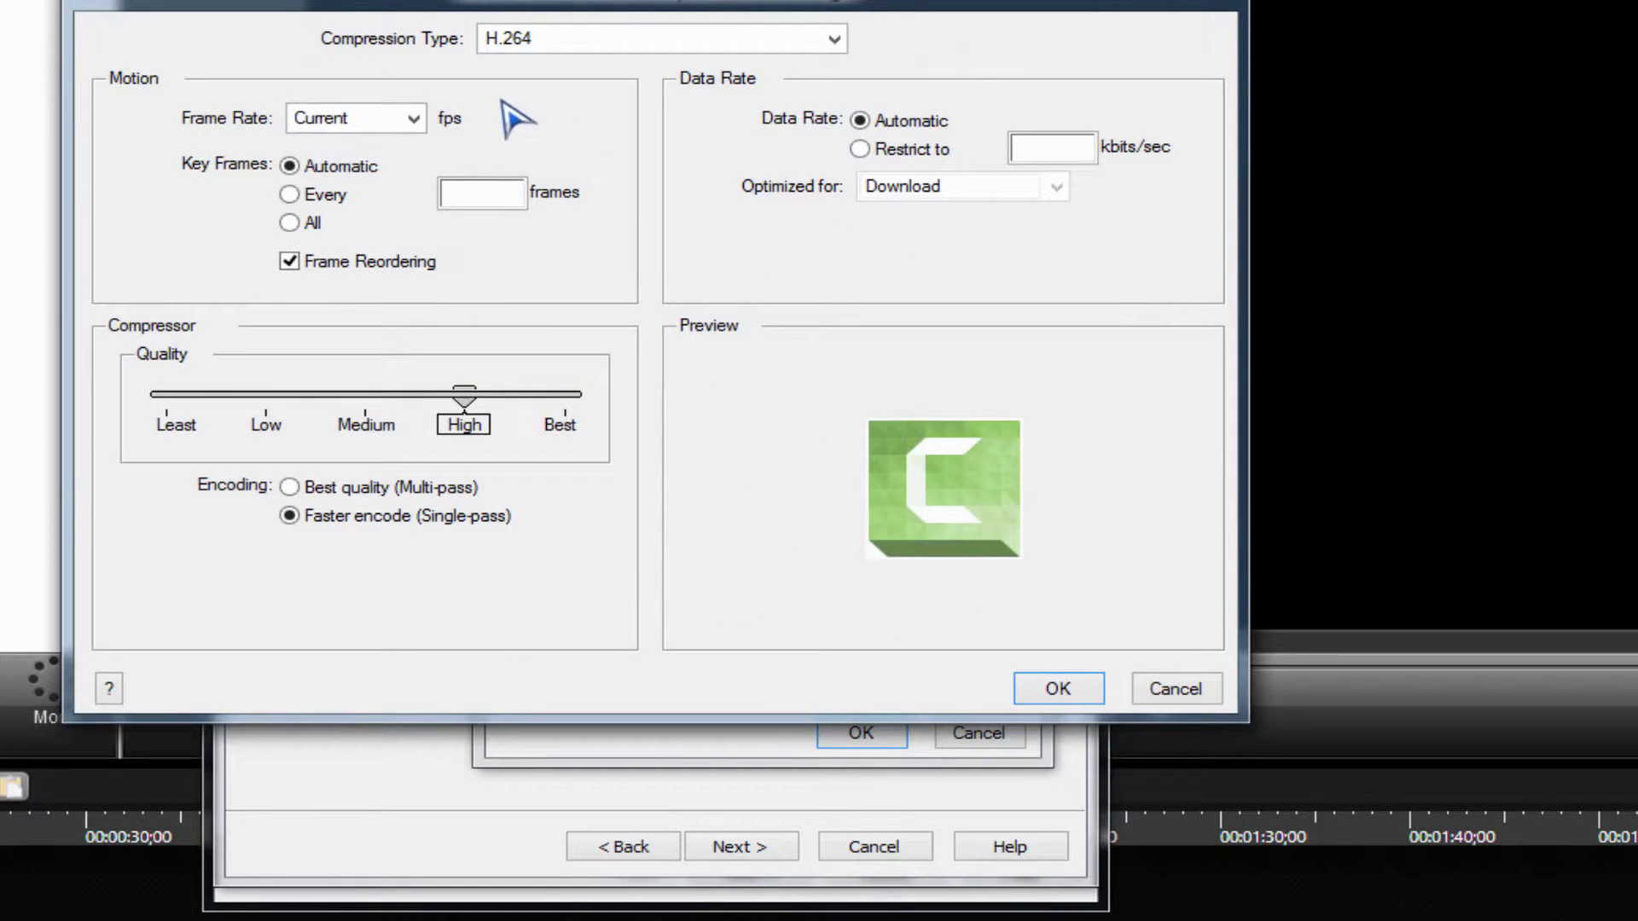
Set H.264 compression, 60 fps, a key frame every 1 frame and Best quality.
{"action": "left_click", "coordinate": [565, 48]}
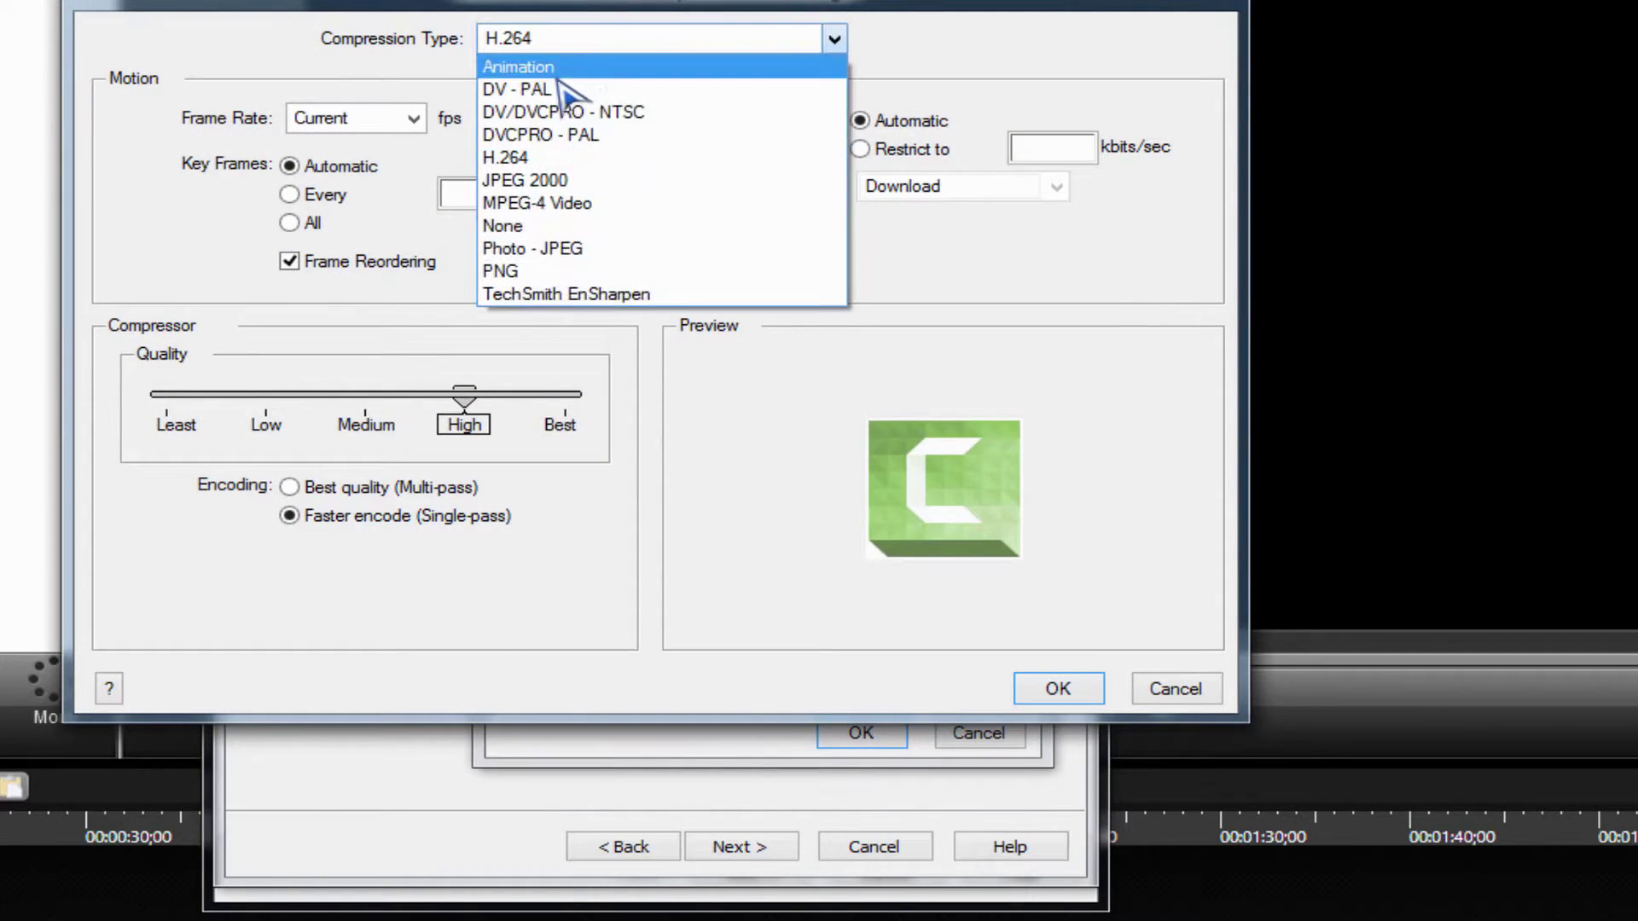
{"action": "left_click", "coordinate": [546, 159]}
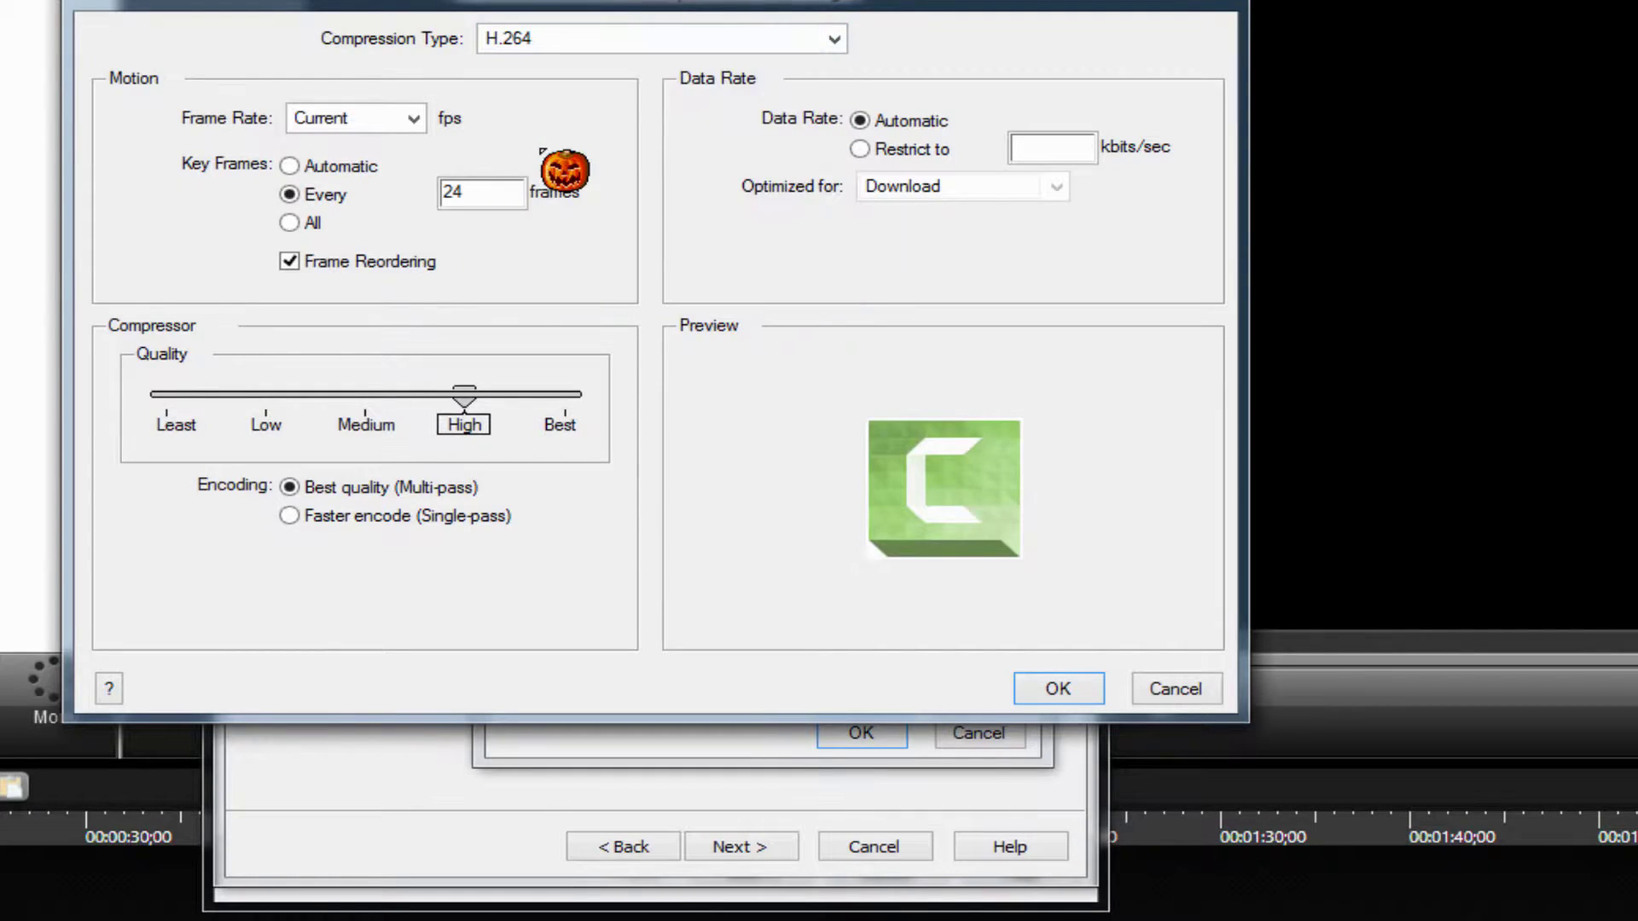
{"action": "left_click", "coordinate": [412, 120]}
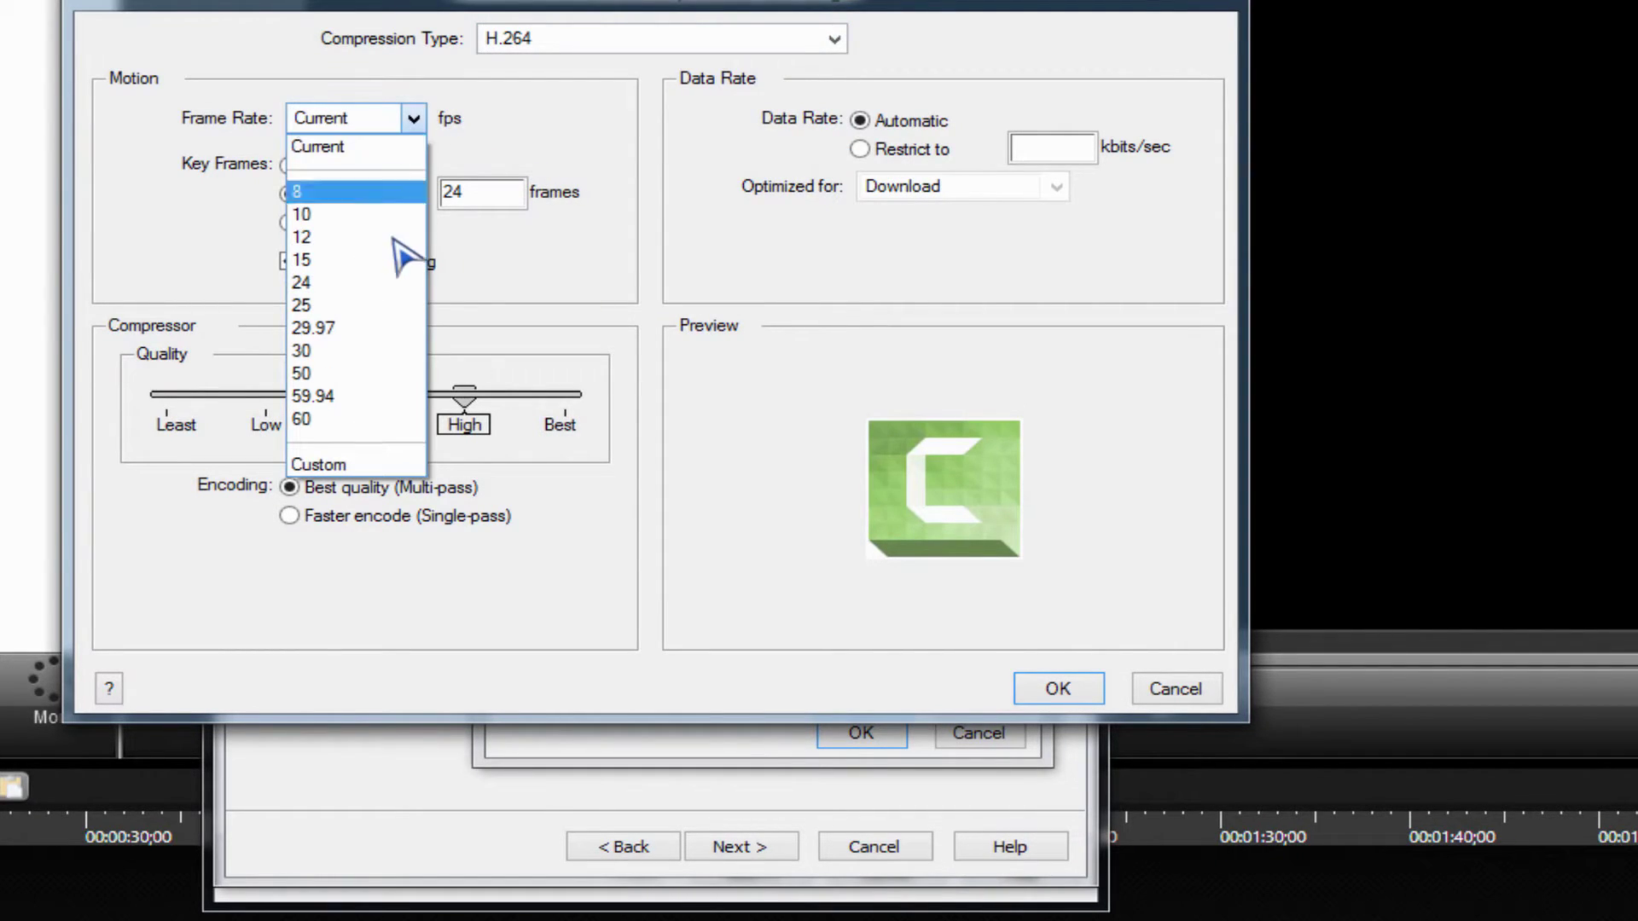
{"action": "left_click", "coordinate": [317, 424]}
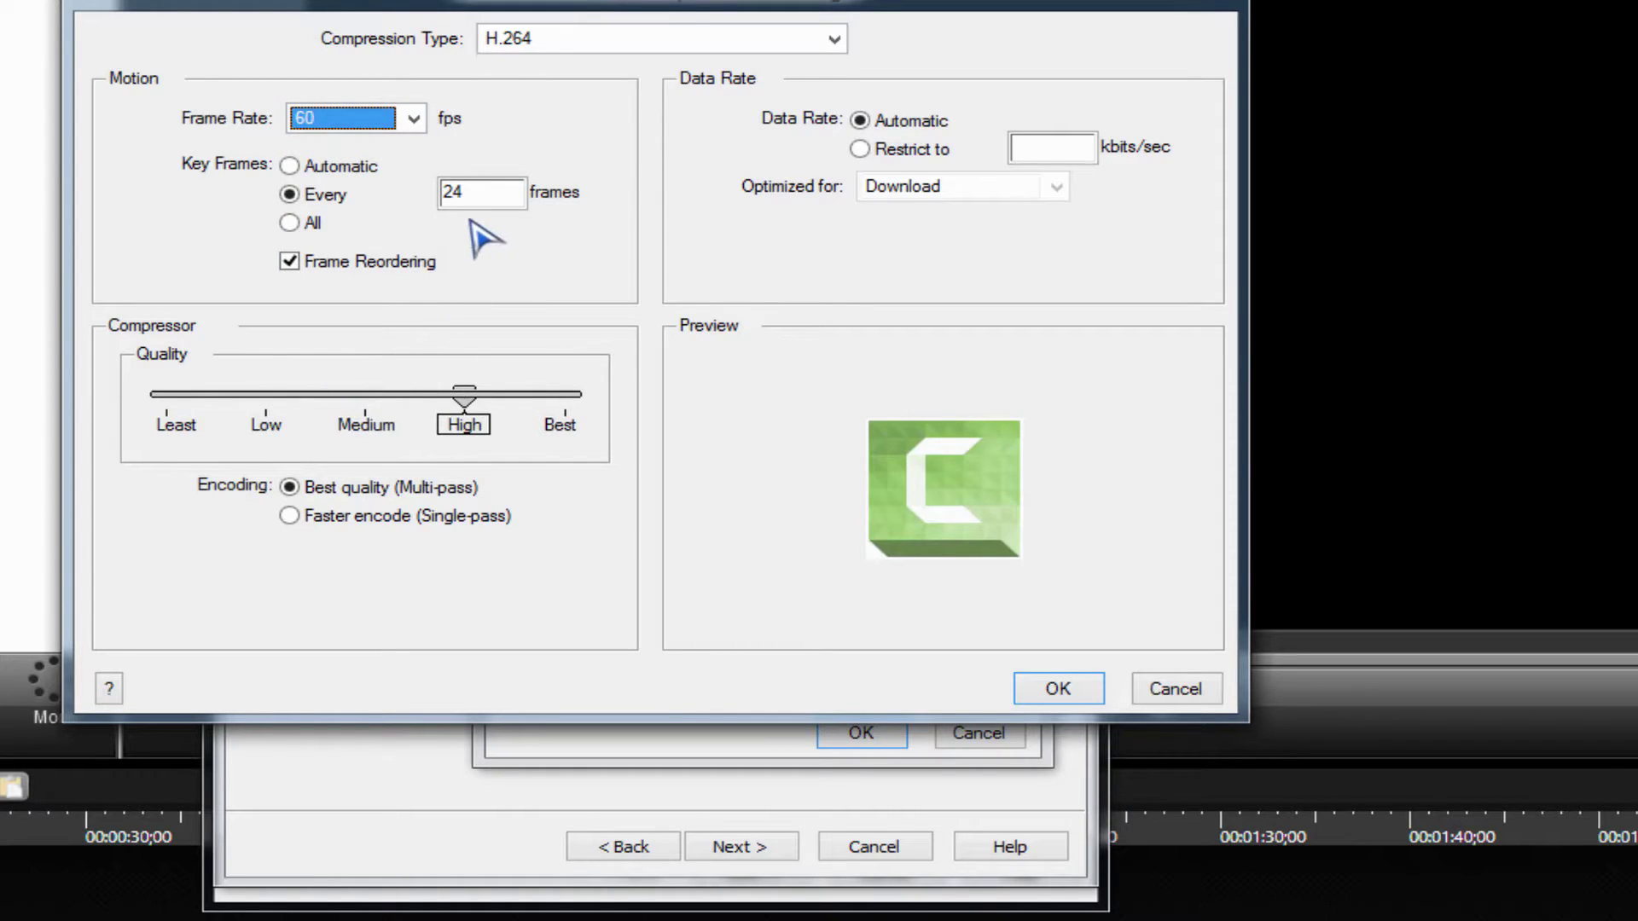
{"action": "left_click", "coordinate": [498, 195]}
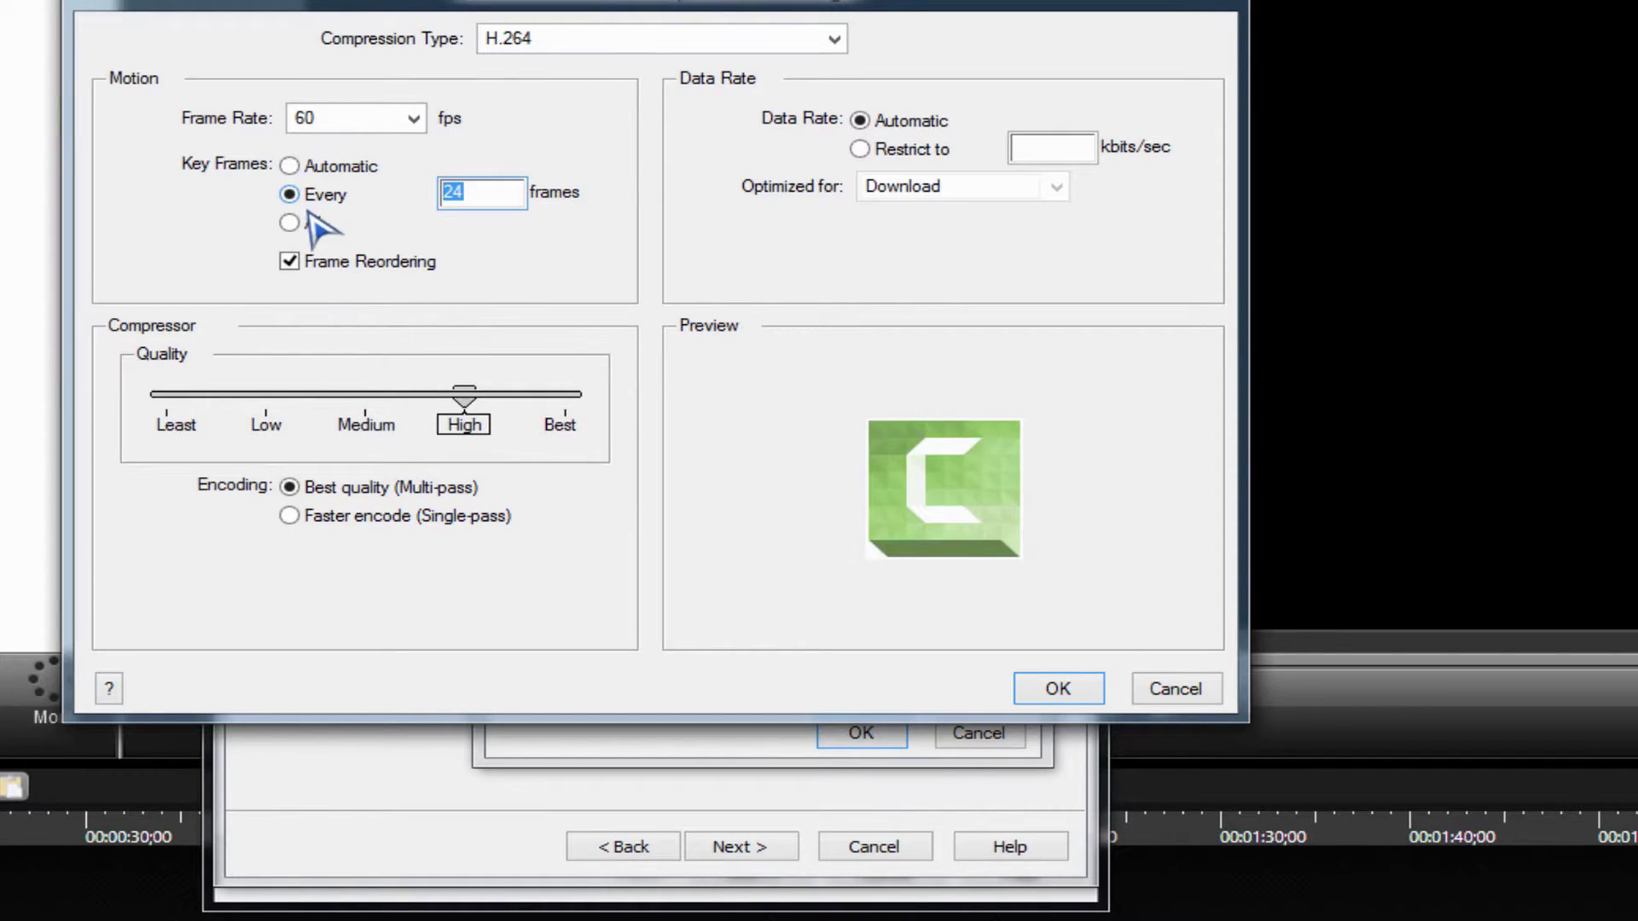
{"action": "type", "text": "1"}
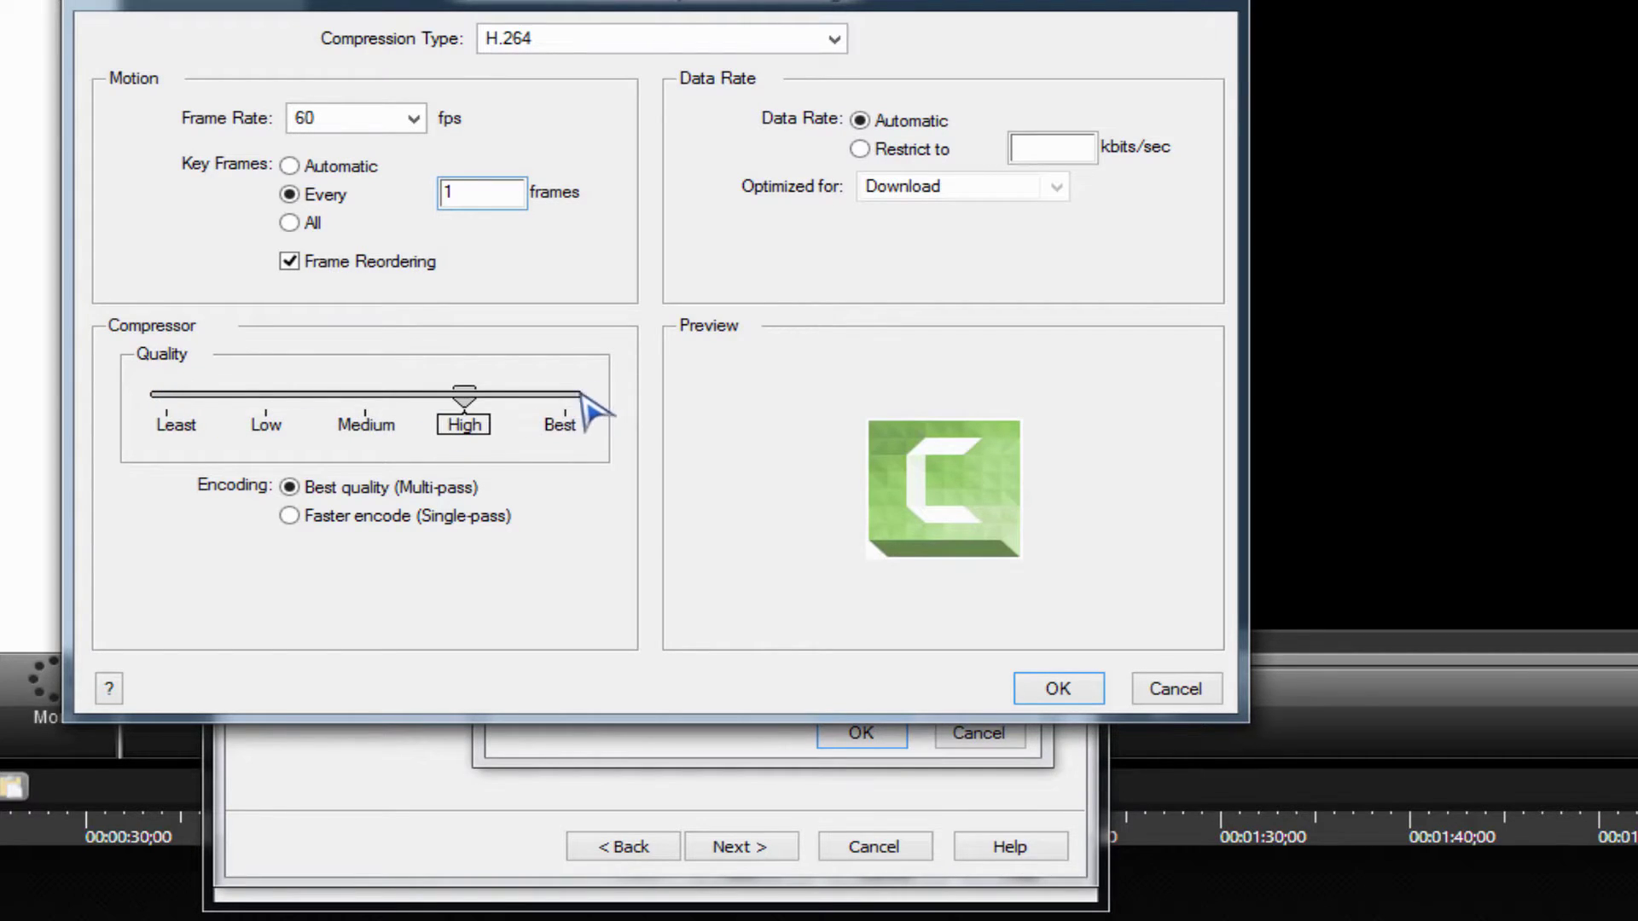
{"action": "left_click_drag", "start_coordinate": [554, 418], "coordinate": [592, 413]}
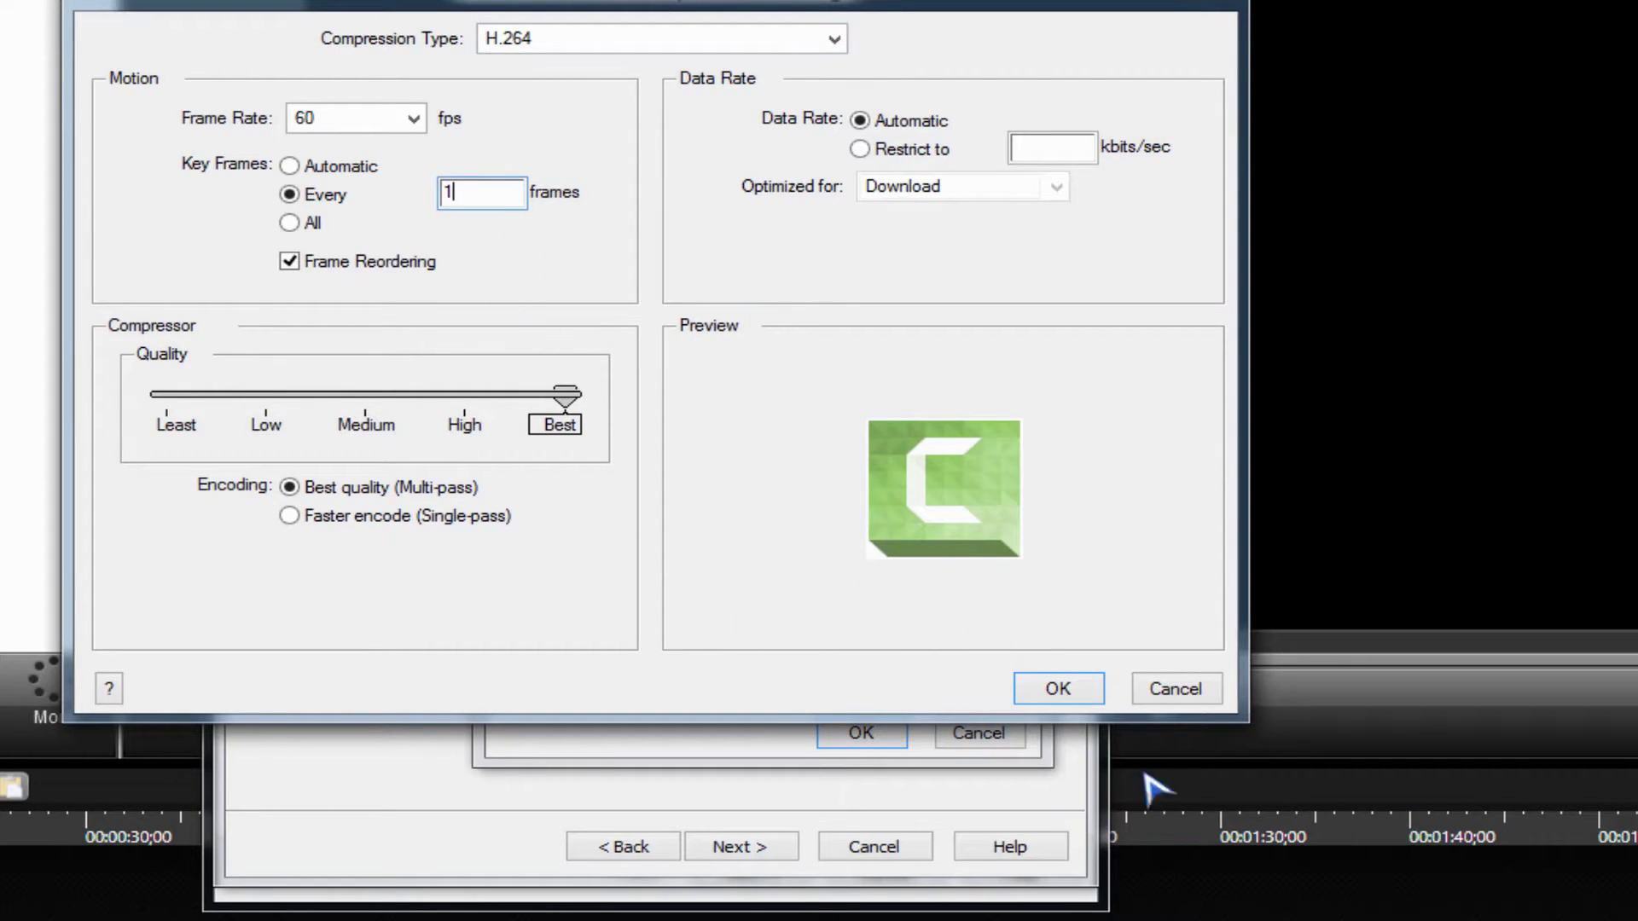
{"action": "left_click", "coordinate": [1059, 691]}
Apply no video filter and choose HD 1920 x 1080 16:9 as the export size.
{"action": "left_click", "coordinate": [653, 256]}
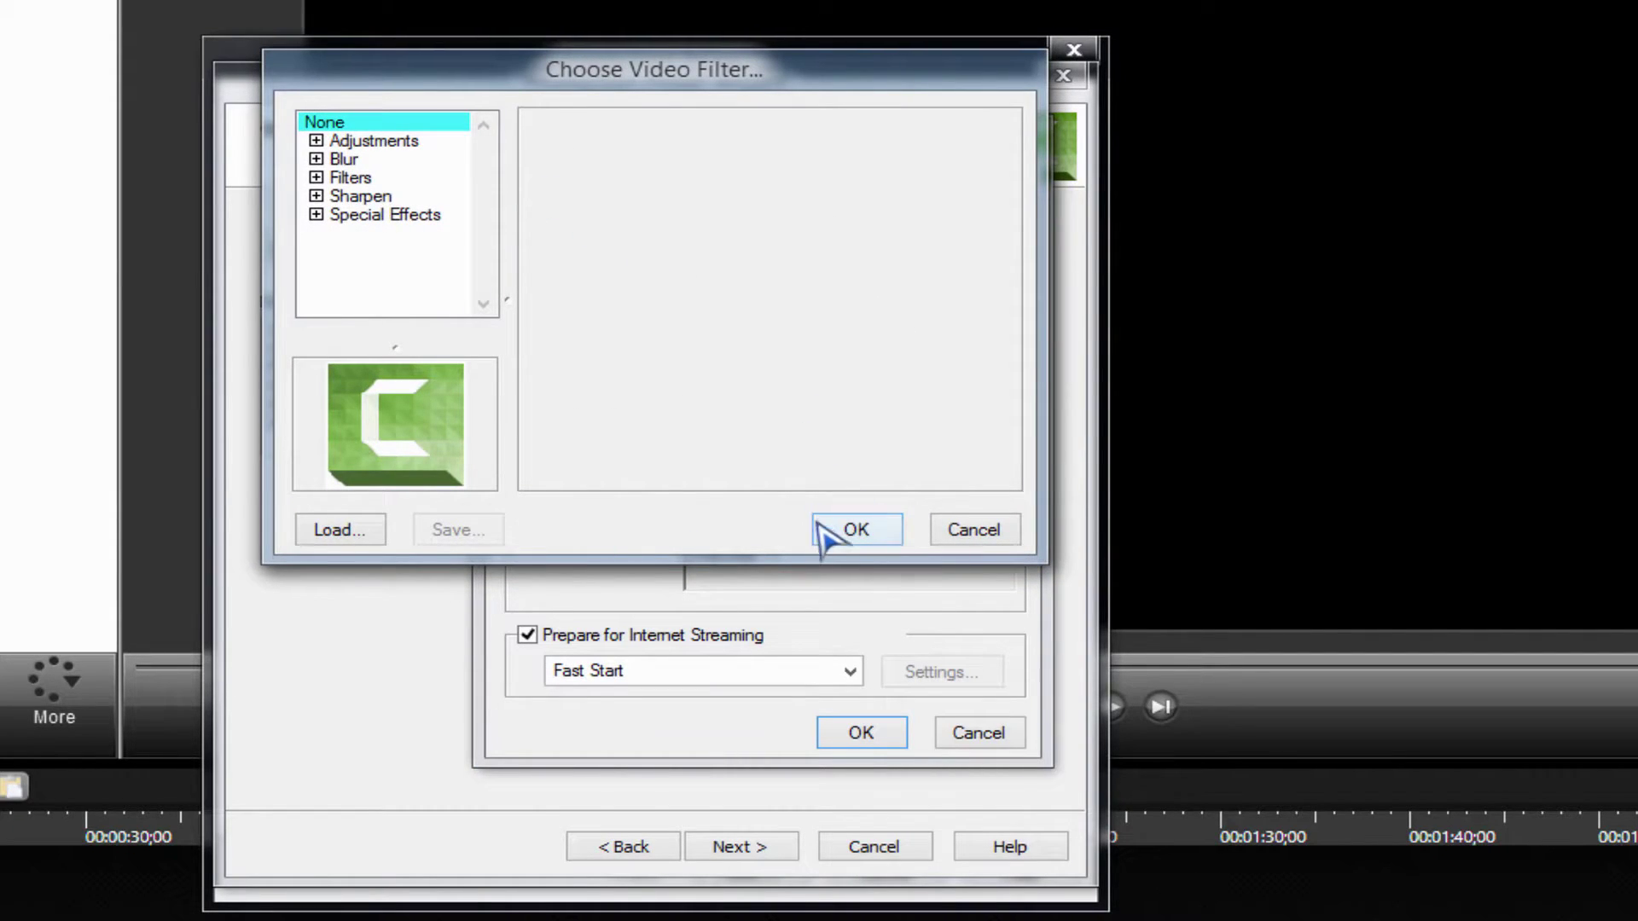
{"action": "left_click", "coordinate": [861, 532]}
{"action": "left_click", "coordinate": [644, 303]}
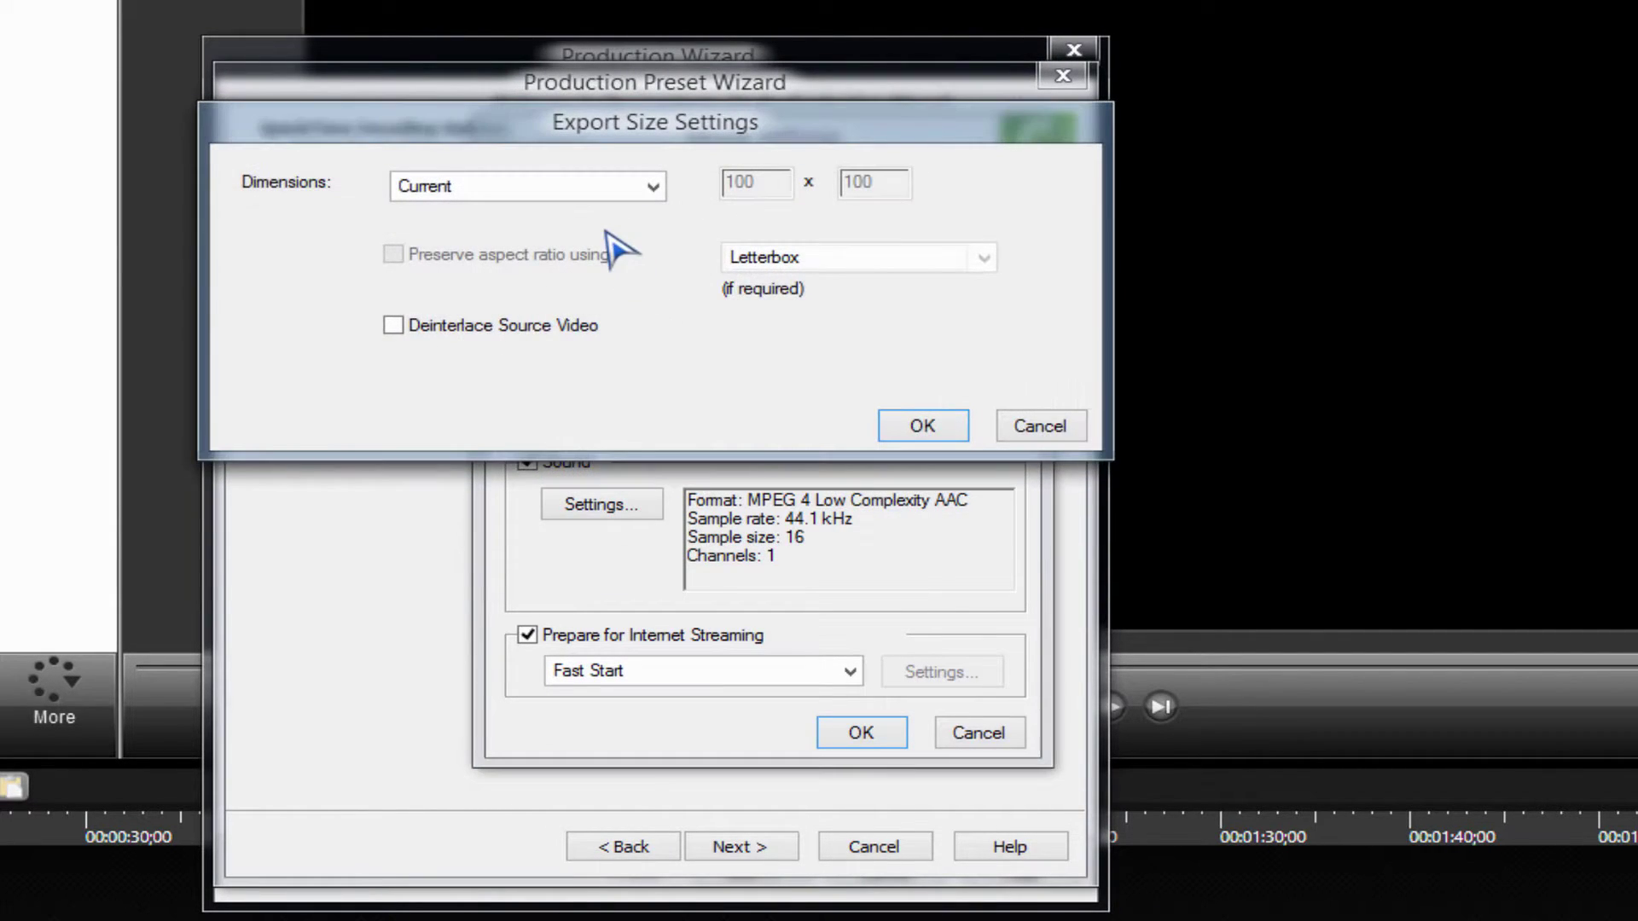
{"action": "left_click", "coordinate": [653, 188]}
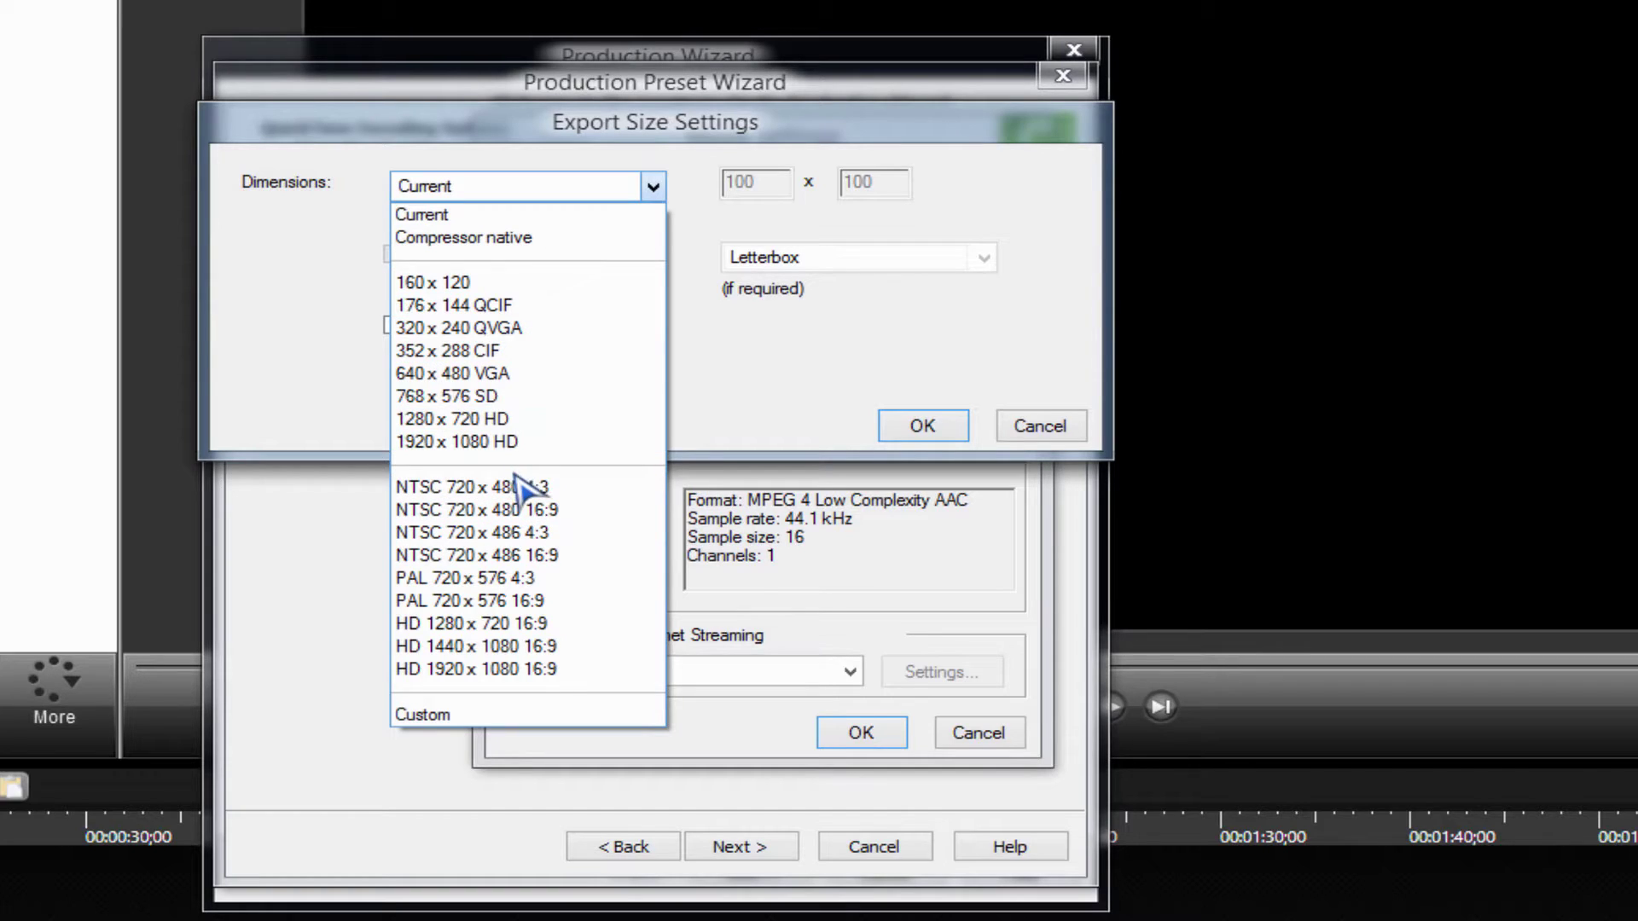
{"action": "left_click", "coordinate": [512, 671]}
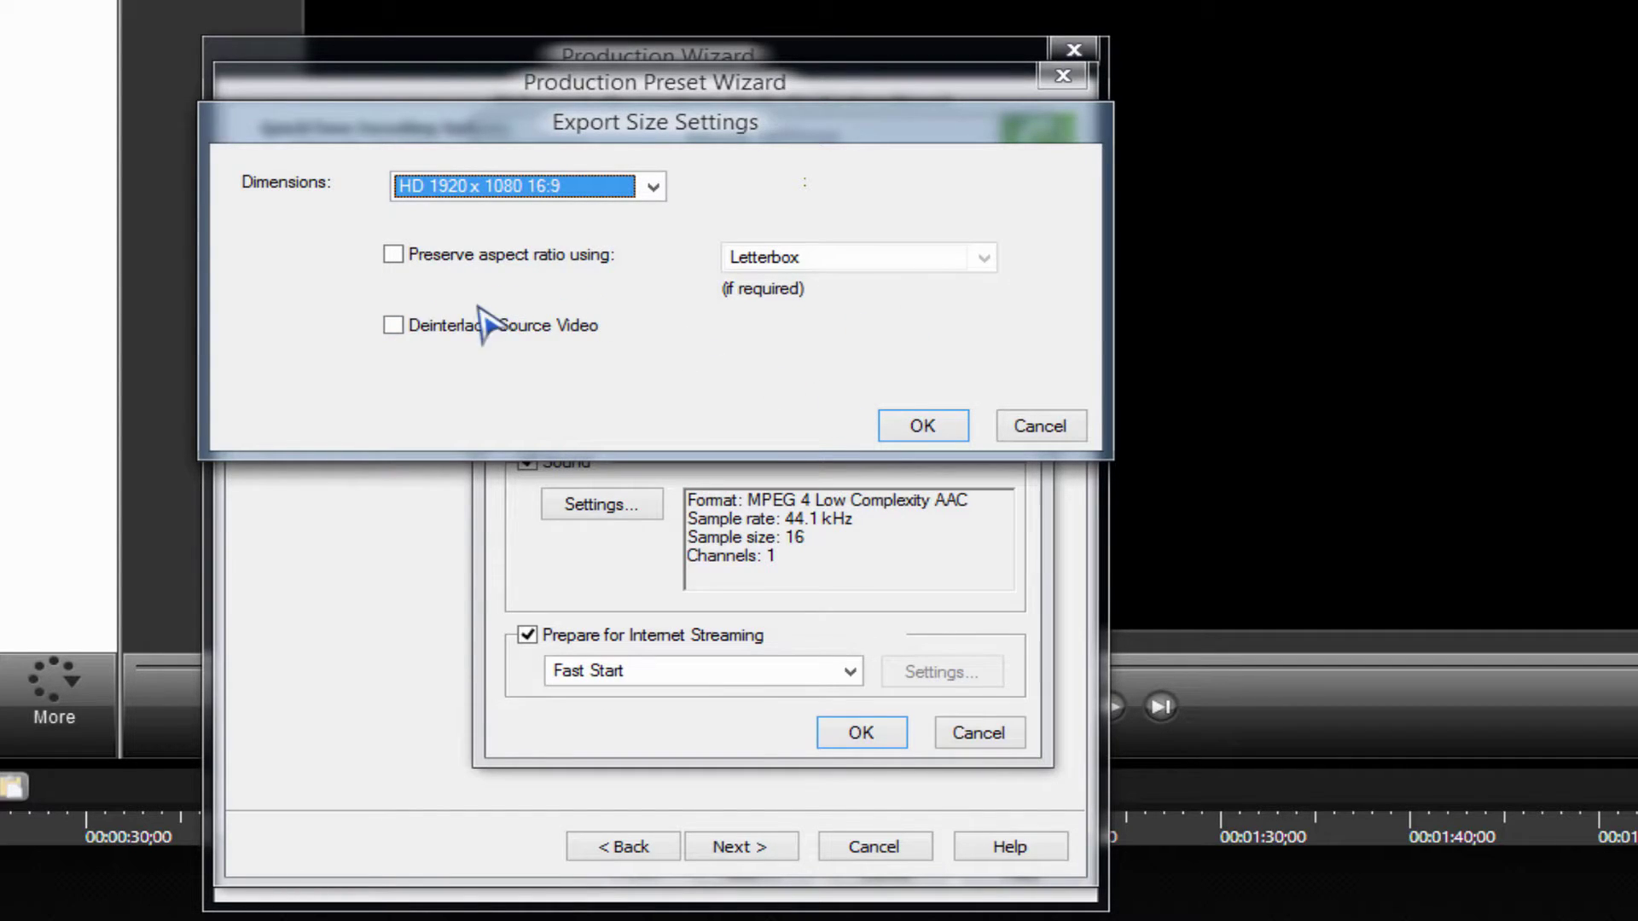
{"action": "left_click", "coordinate": [906, 432]}
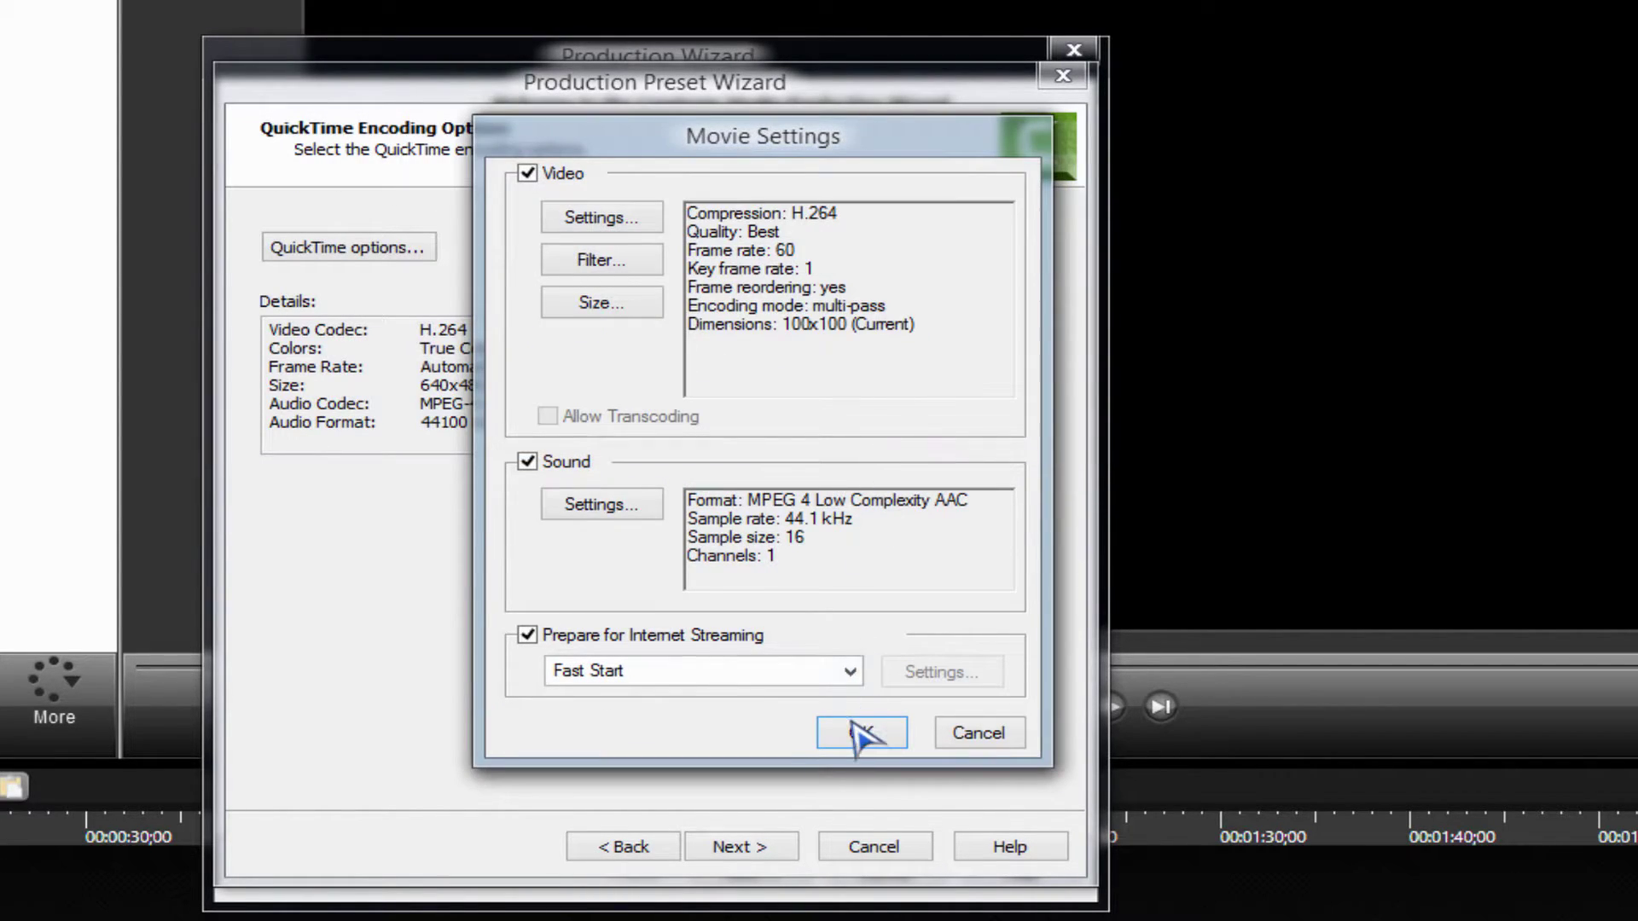
Accept the movie settings and enter a custom size of 1920 width by 1080 height.
{"action": "left_click", "coordinate": [854, 730]}
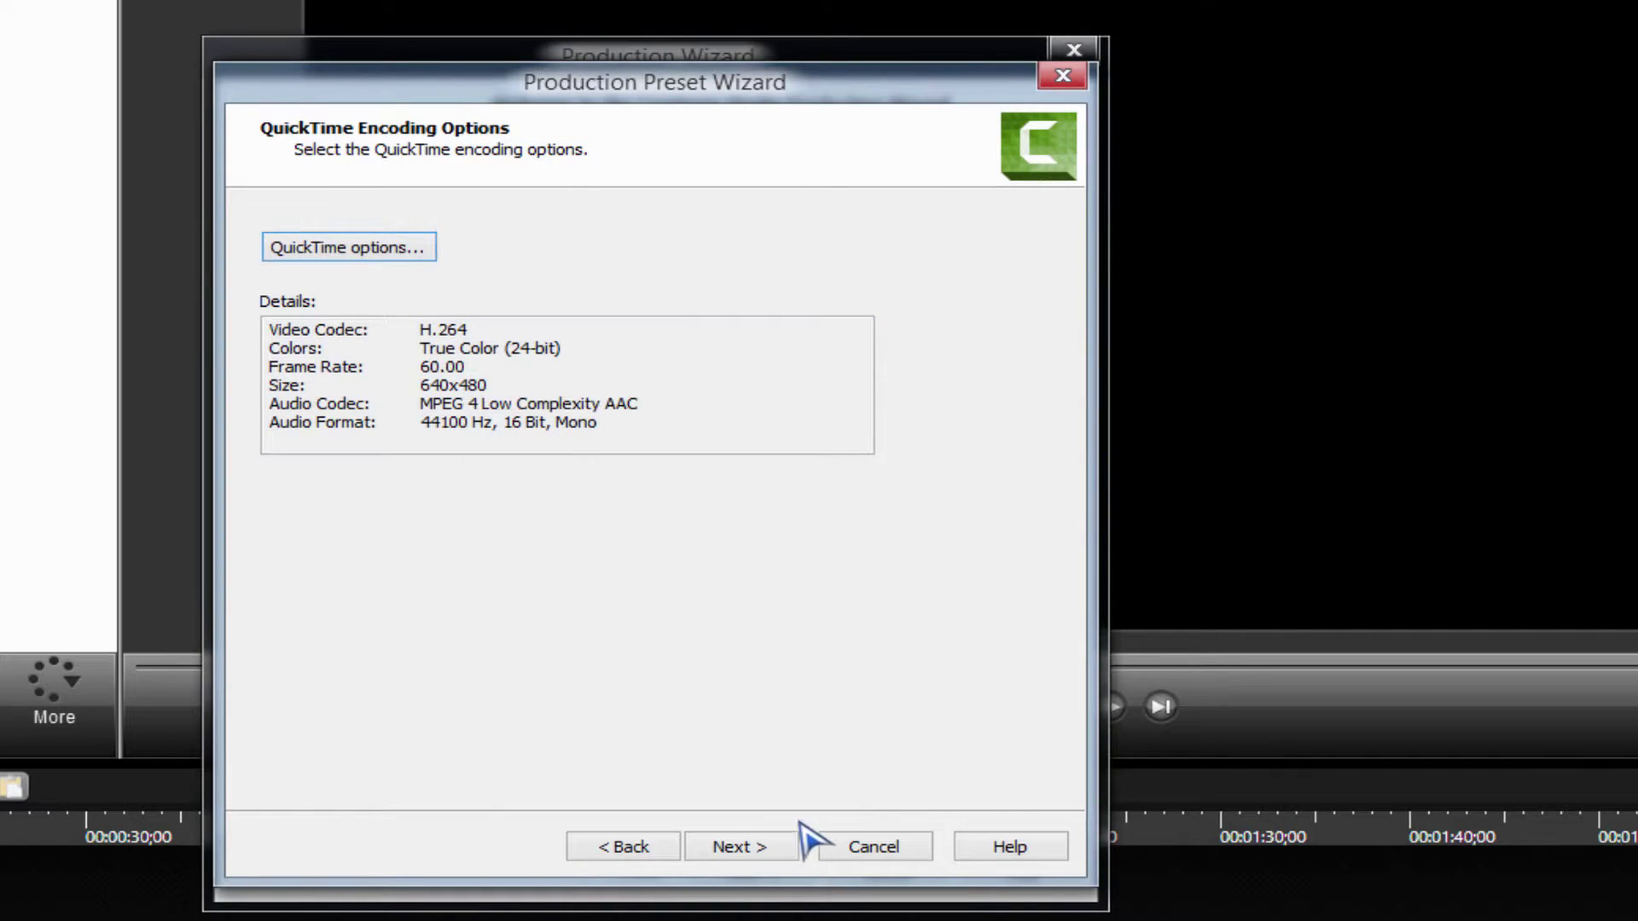
{"action": "left_click", "coordinate": [740, 847]}
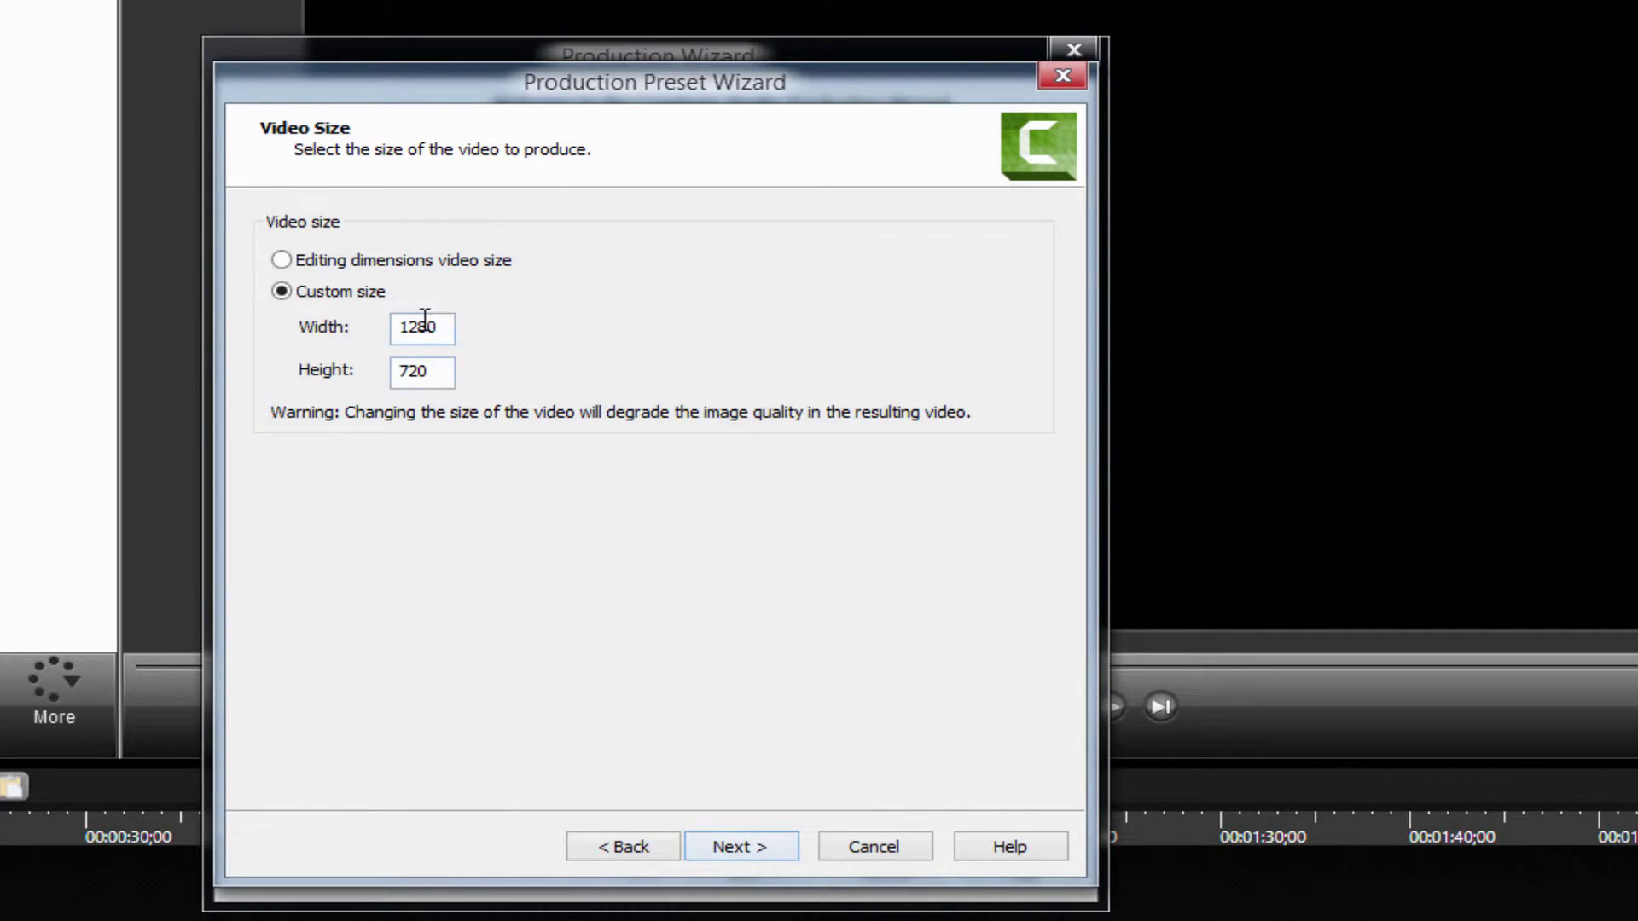
{"action": "double_click", "coordinate": [453, 328]}
{"action": "double_click", "coordinate": [447, 377]}
{"action": "left_click", "coordinate": [739, 848]}
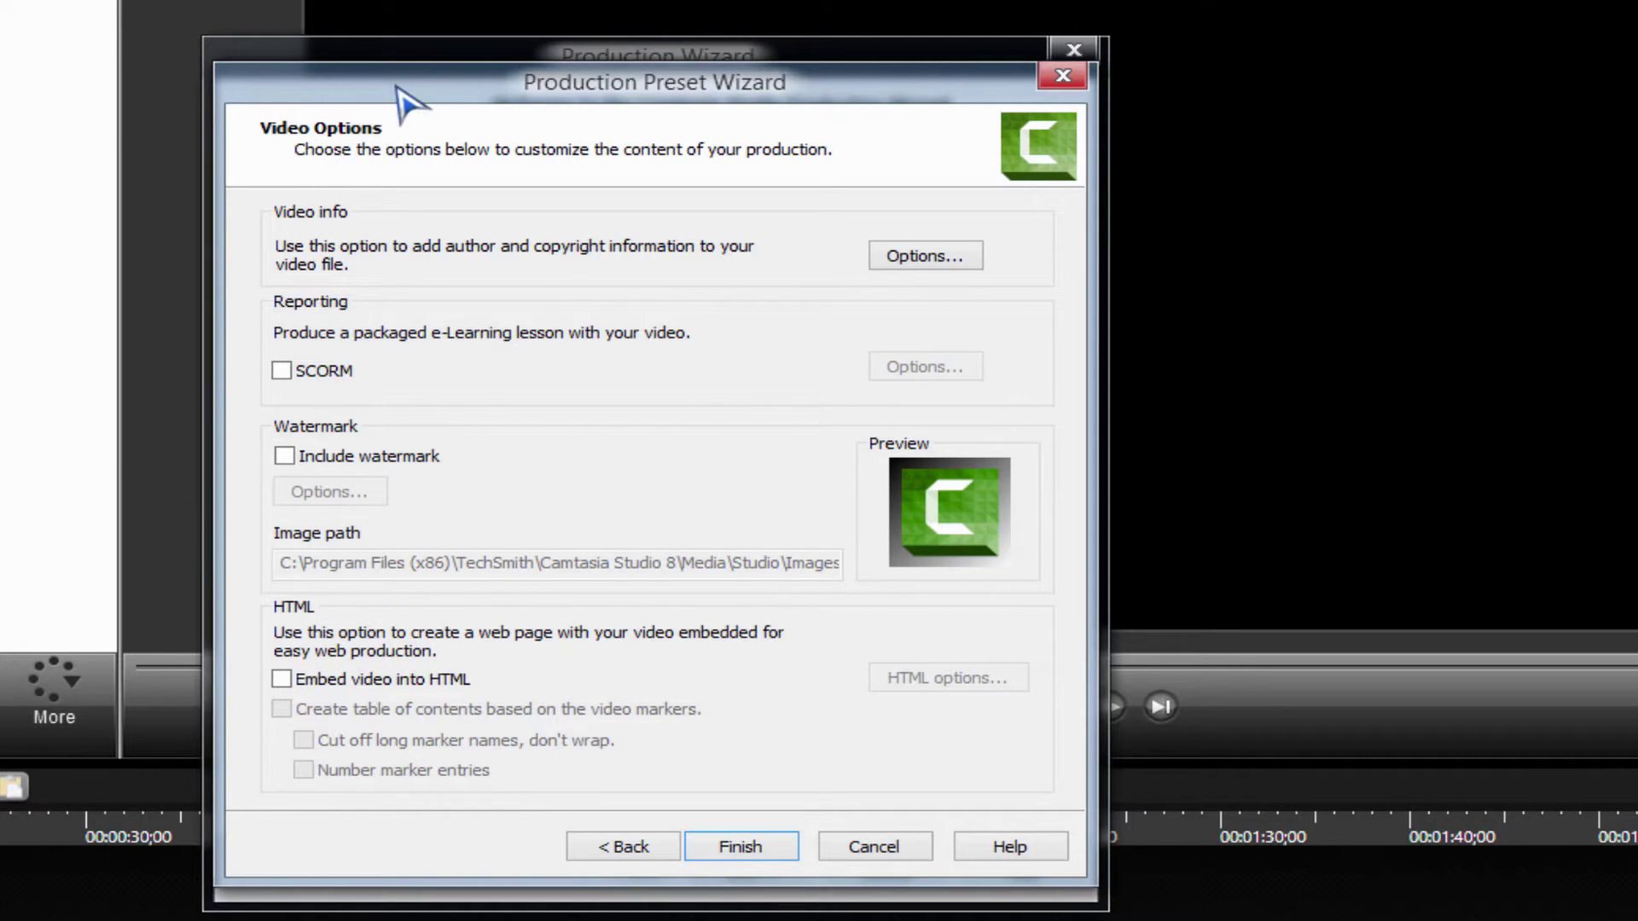
Finish the new QuickTime preset and close Manage Production Presets.
{"action": "left_click", "coordinate": [725, 848]}
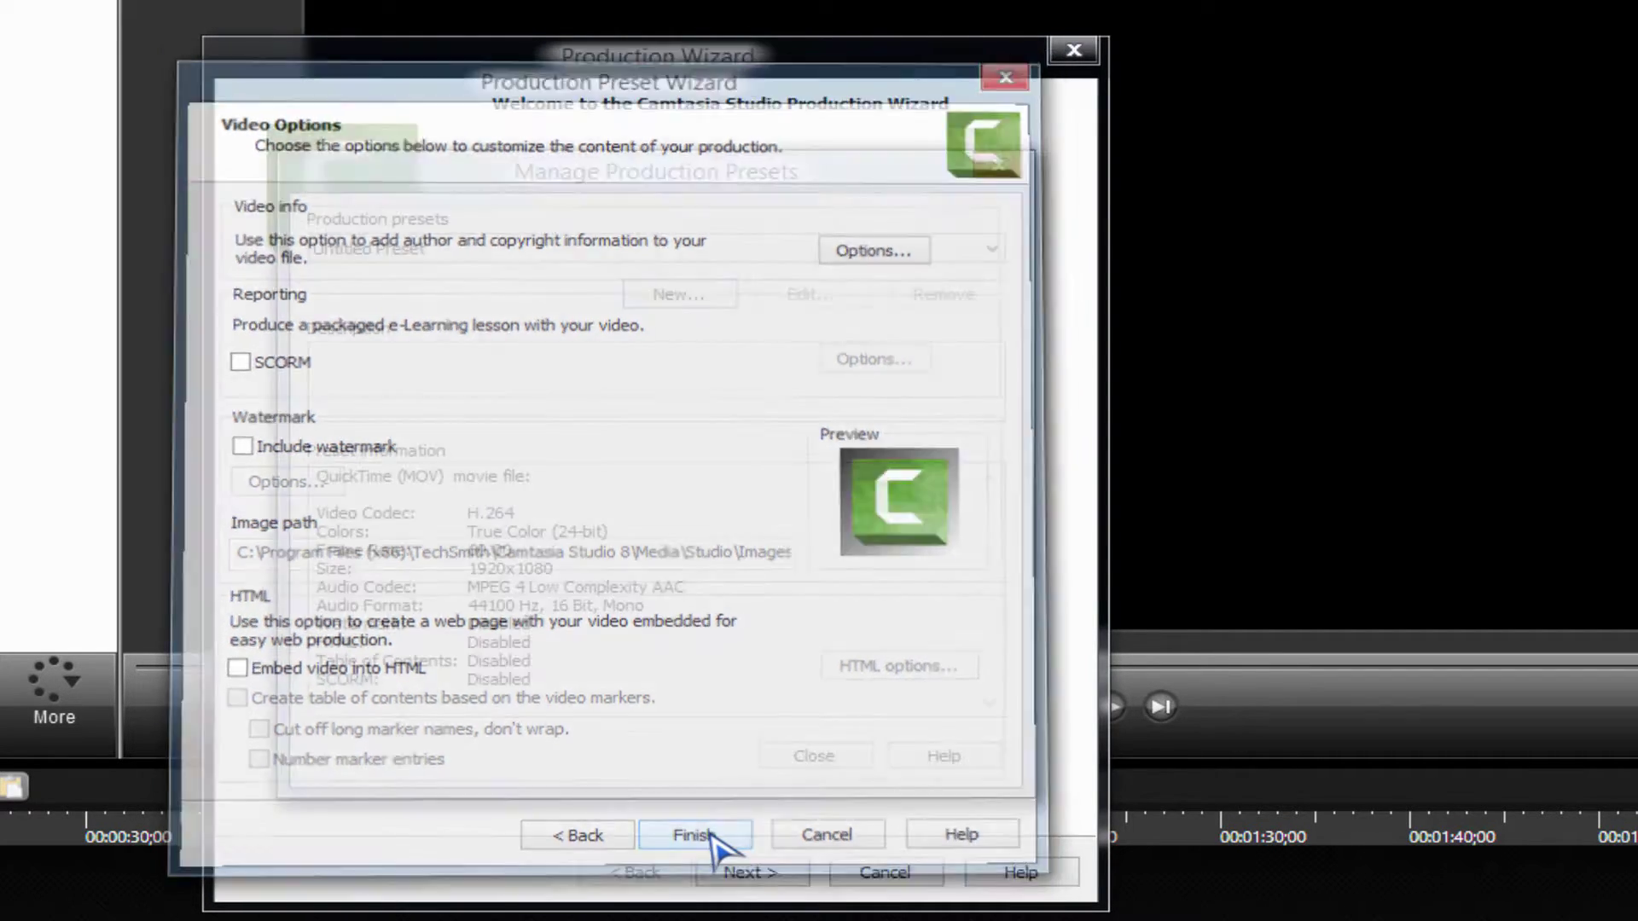
{"action": "left_click", "coordinate": [567, 249]}
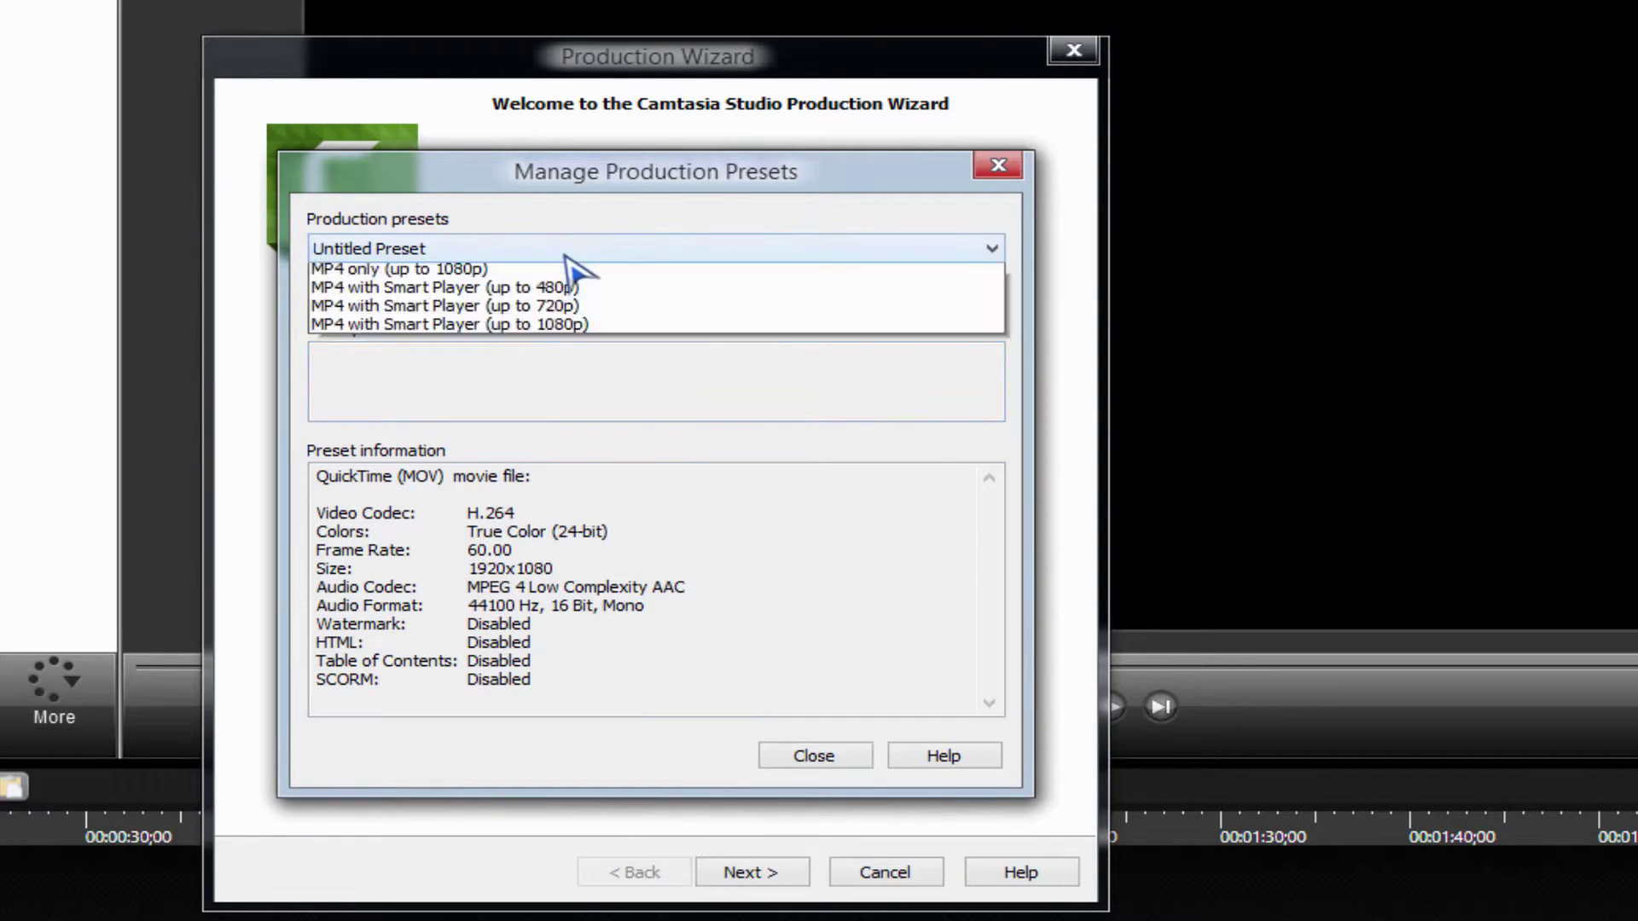
{"action": "left_click", "coordinate": [567, 249]}
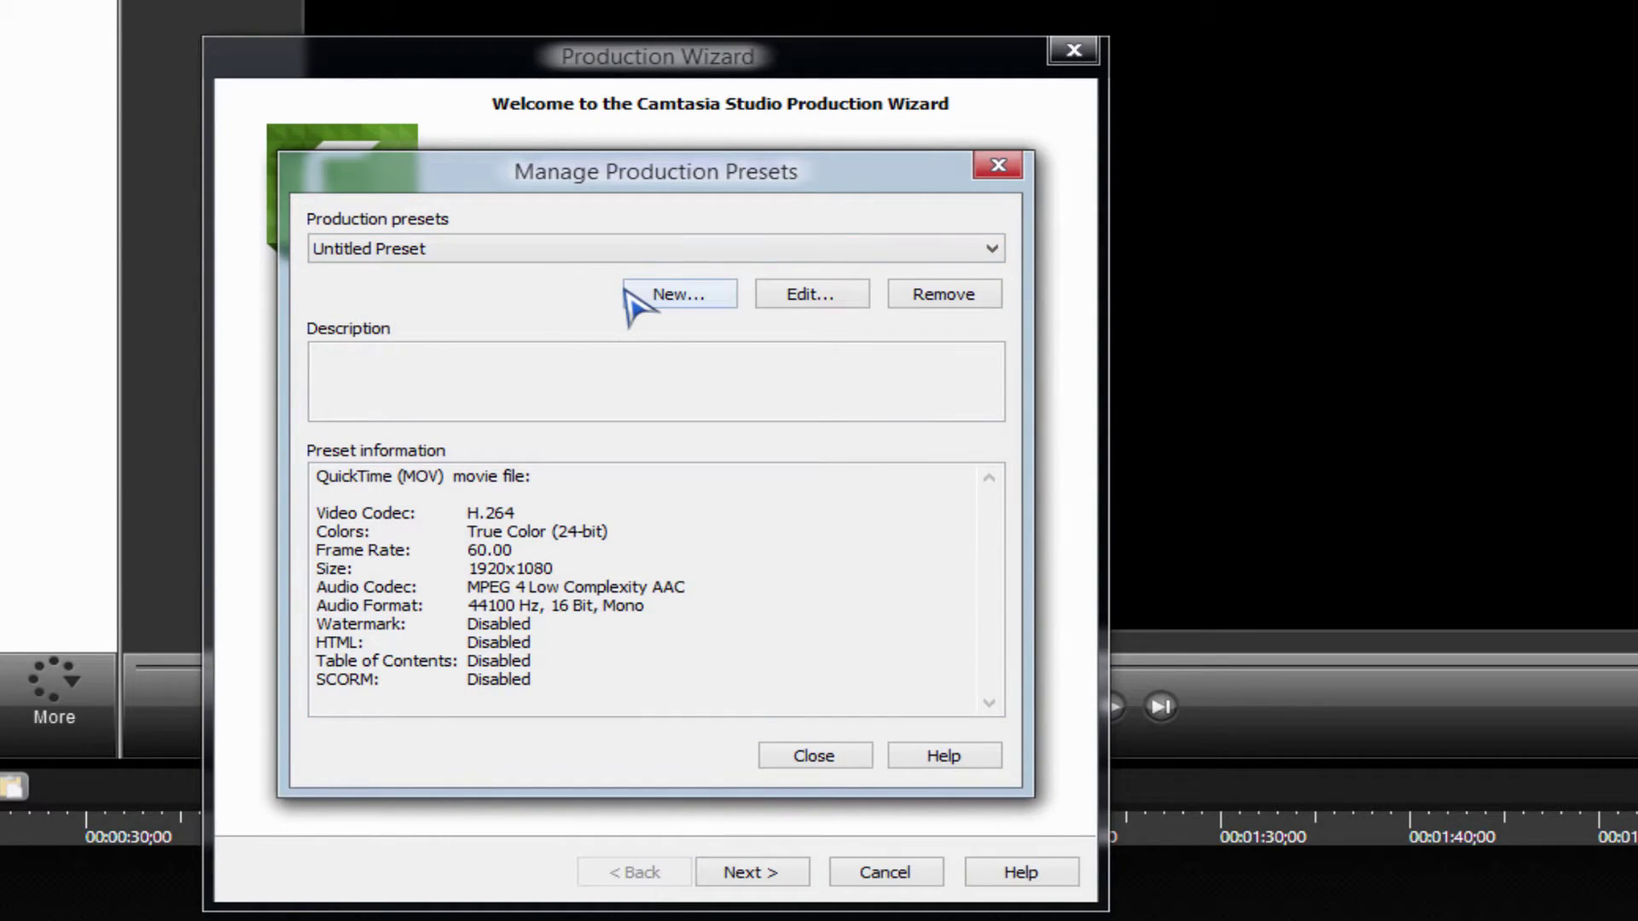
{"action": "left_click", "coordinate": [832, 758]}
Choose the 60FPS preset in the Production Wizard, then return to the preset choice.
{"action": "left_click", "coordinate": [716, 241]}
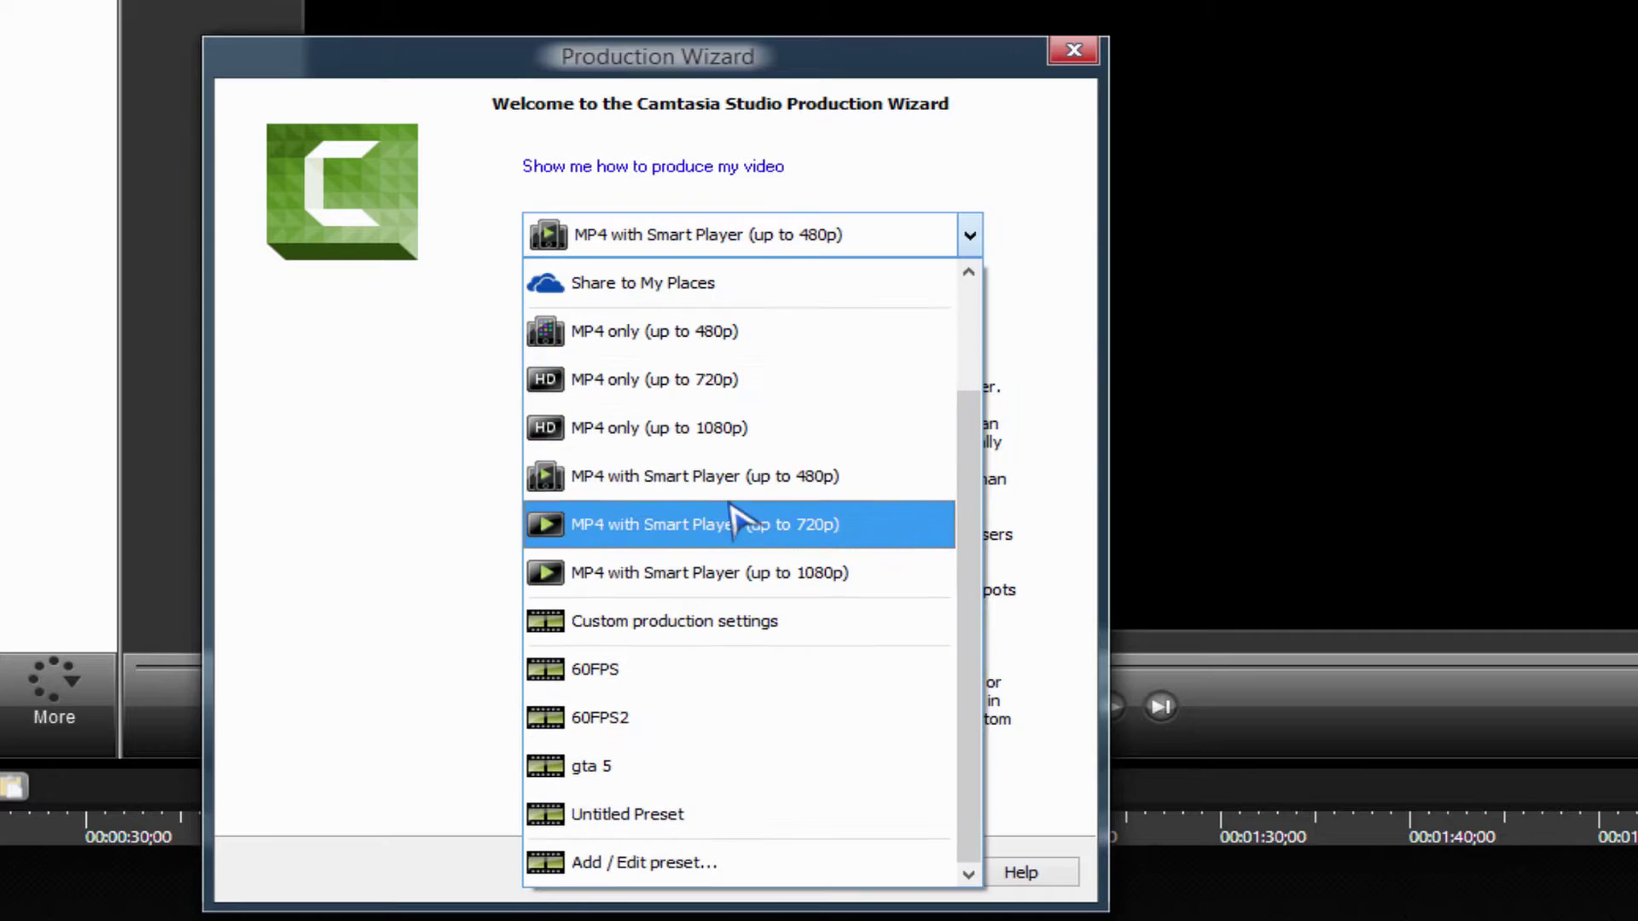
{"action": "left_click", "coordinate": [671, 698]}
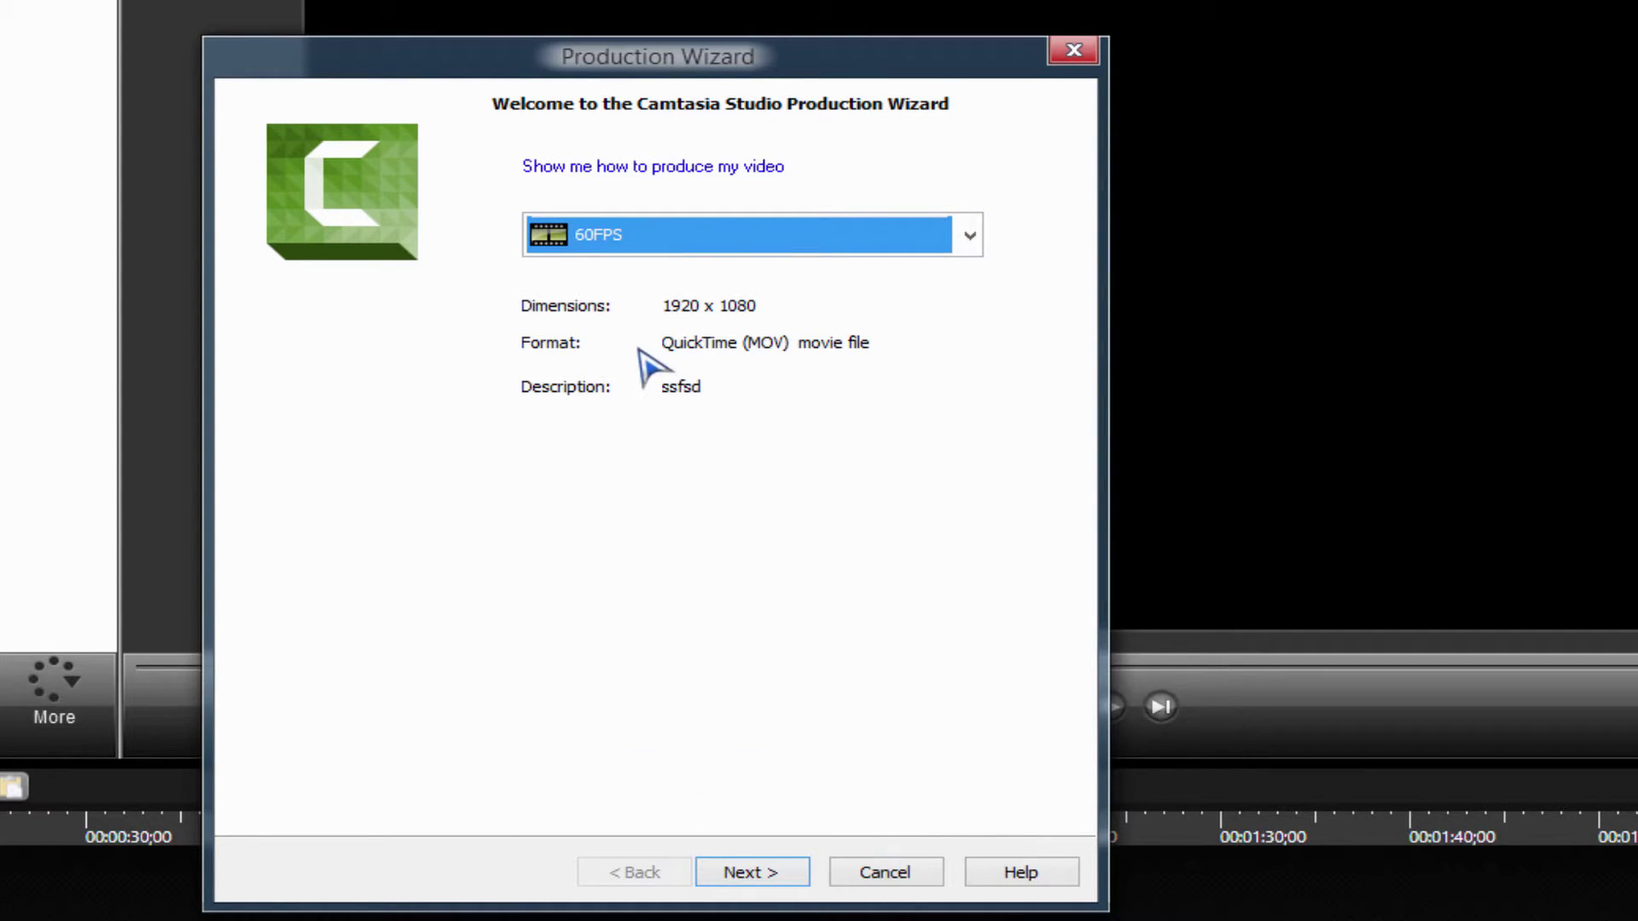
{"action": "left_click", "coordinate": [802, 874]}
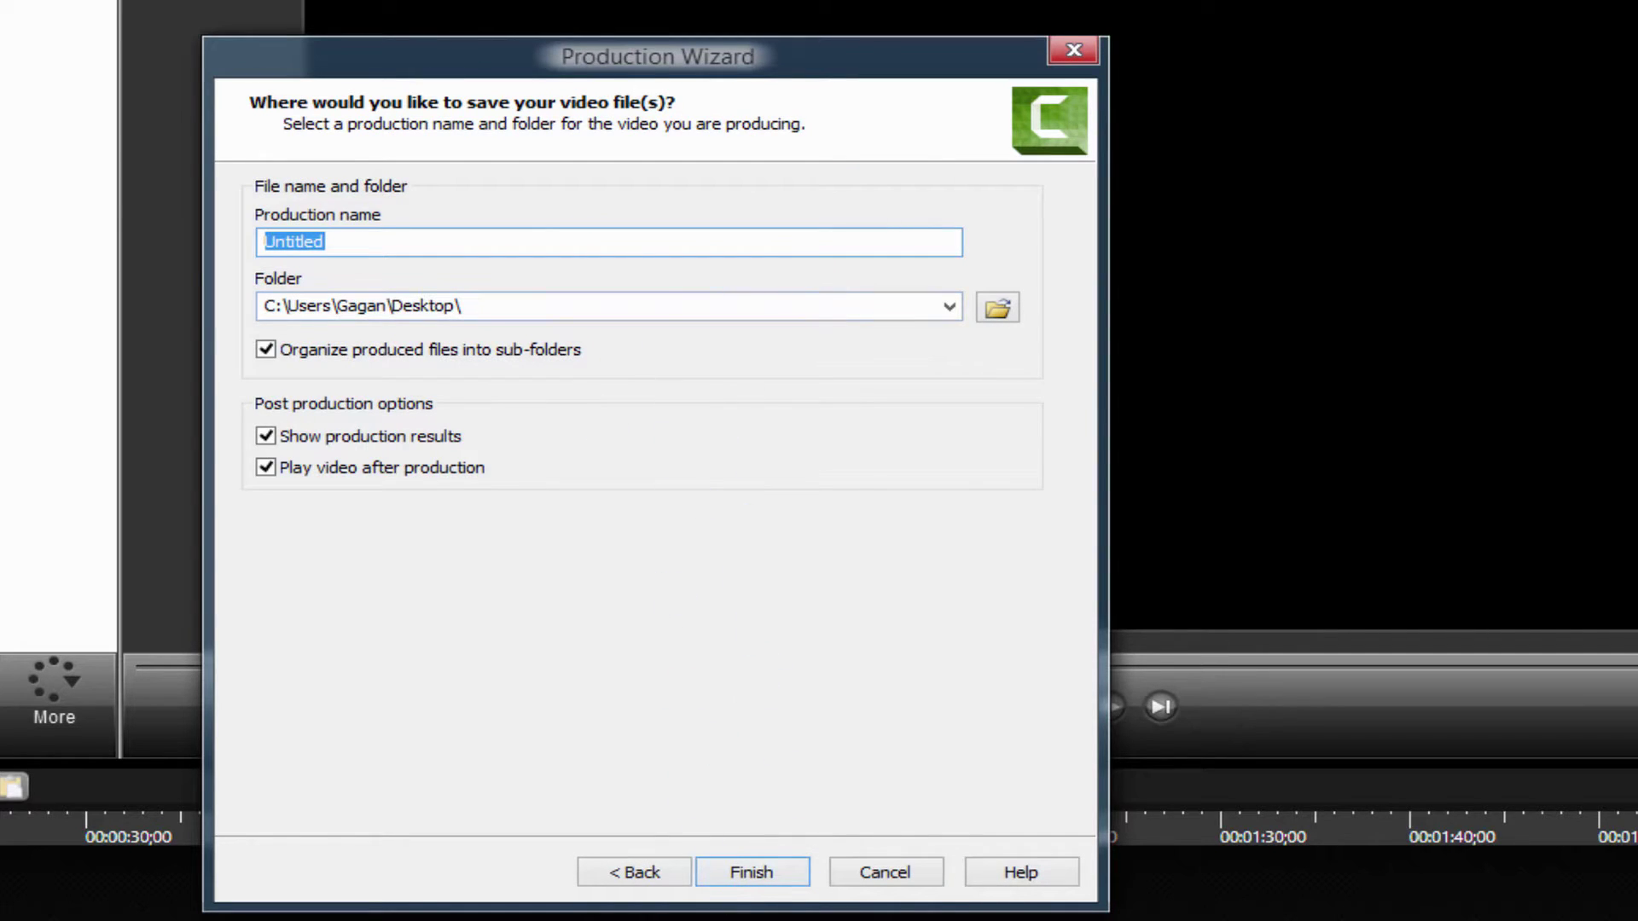
{"action": "left_click", "coordinate": [657, 874]}
Open the 60FPS preset for editing and verify its H.264, 60 fps compression settings.
{"action": "left_click", "coordinate": [682, 239]}
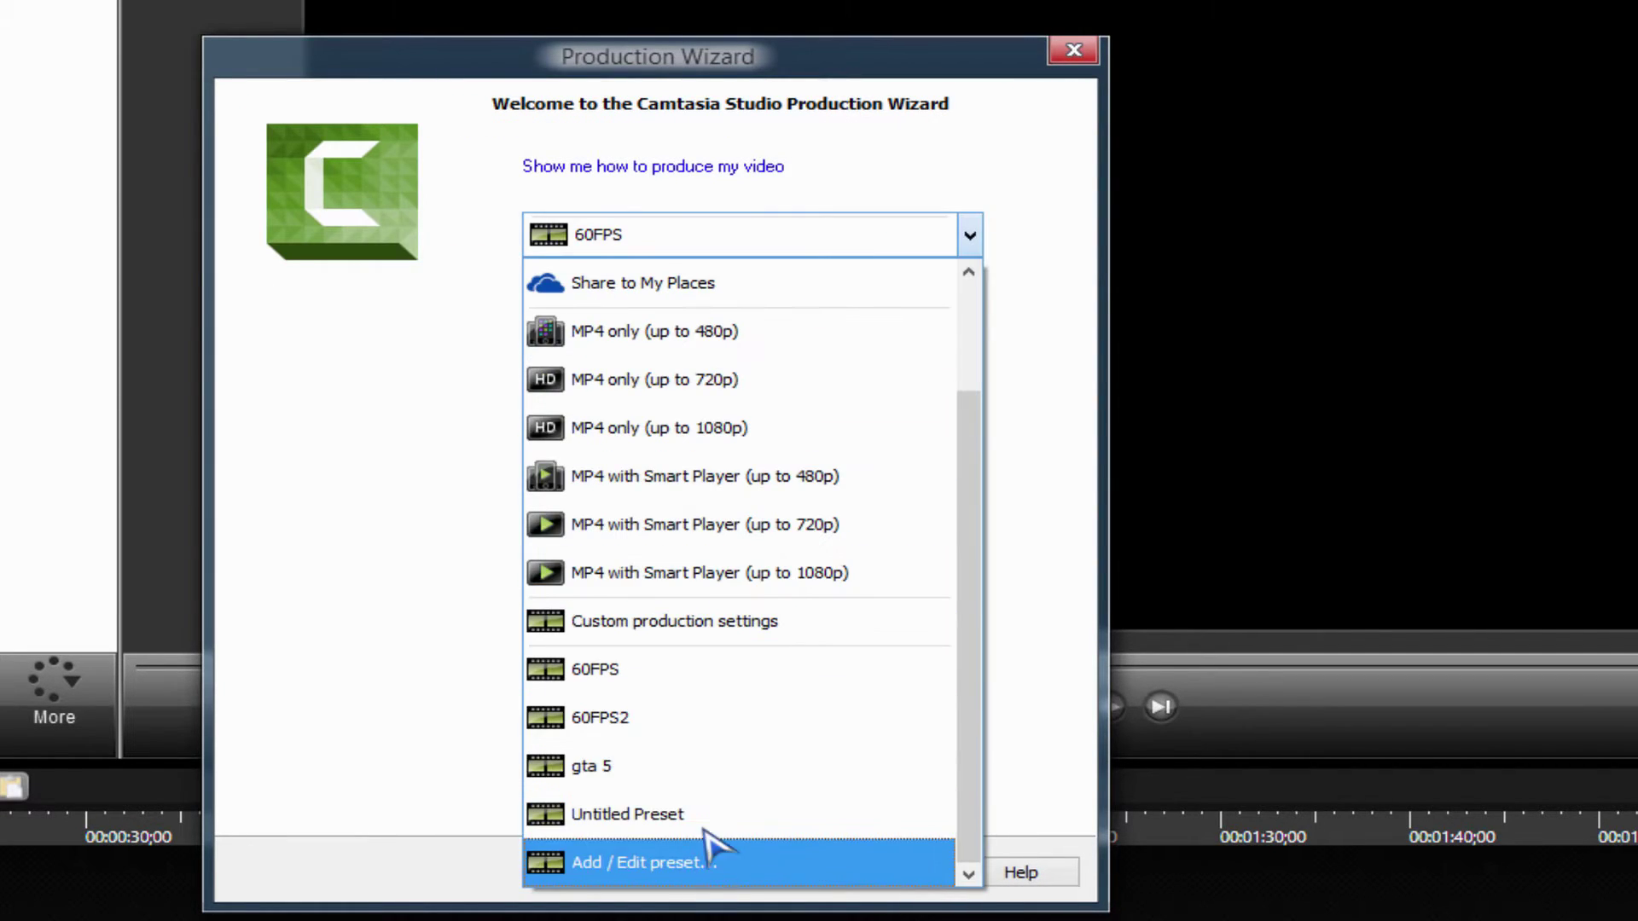
{"action": "left_click", "coordinate": [713, 850]}
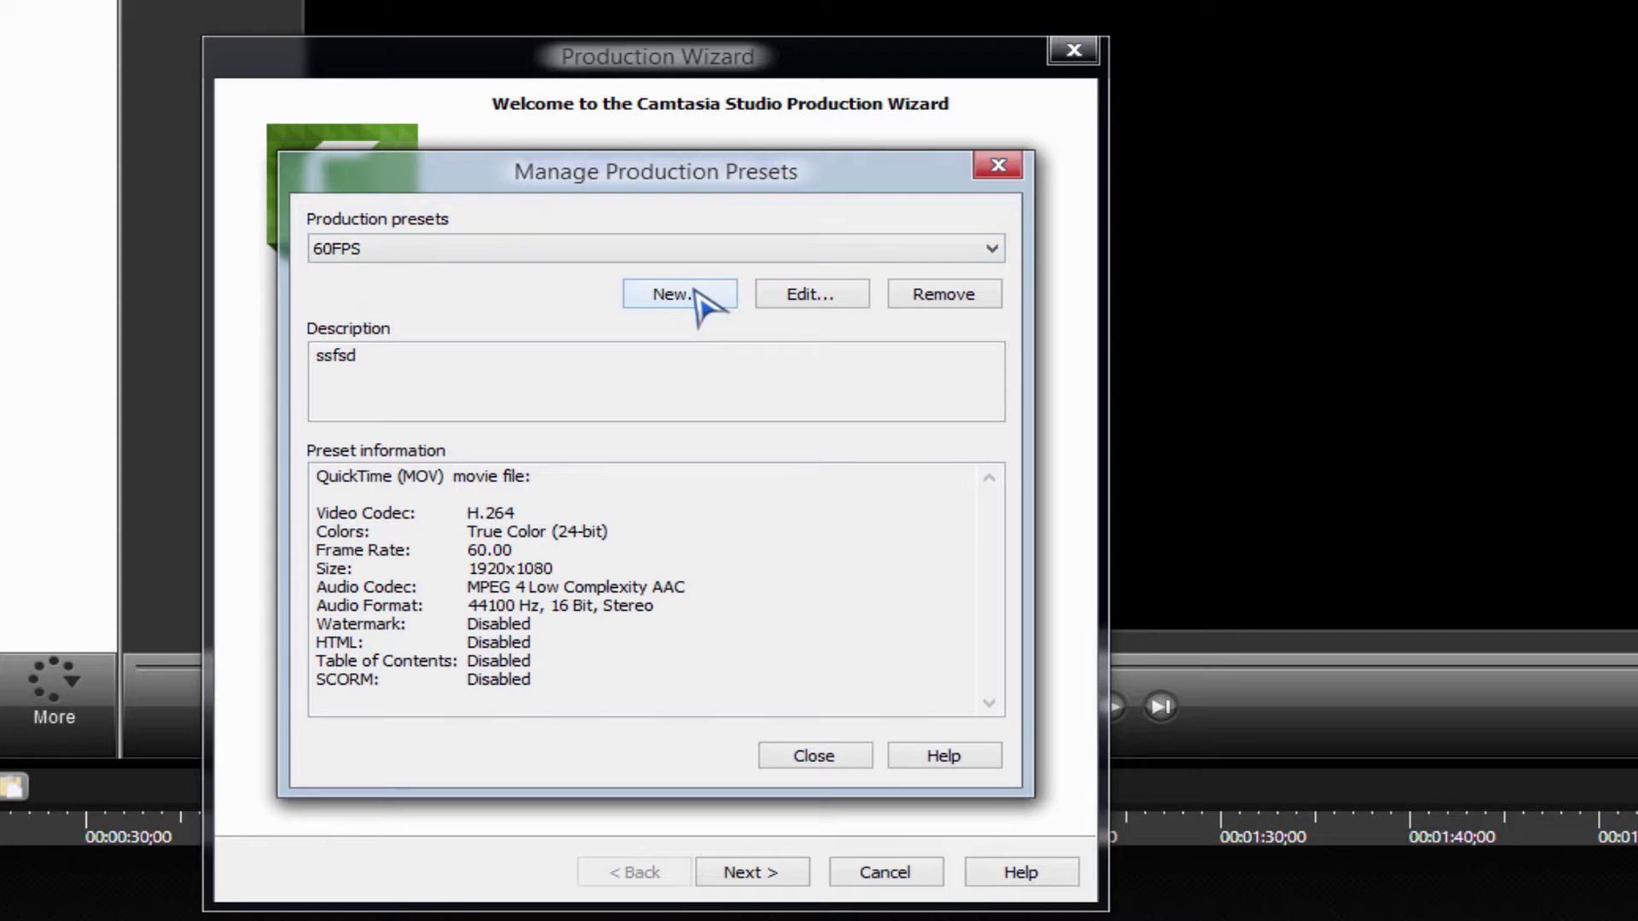
{"action": "left_click", "coordinate": [806, 294]}
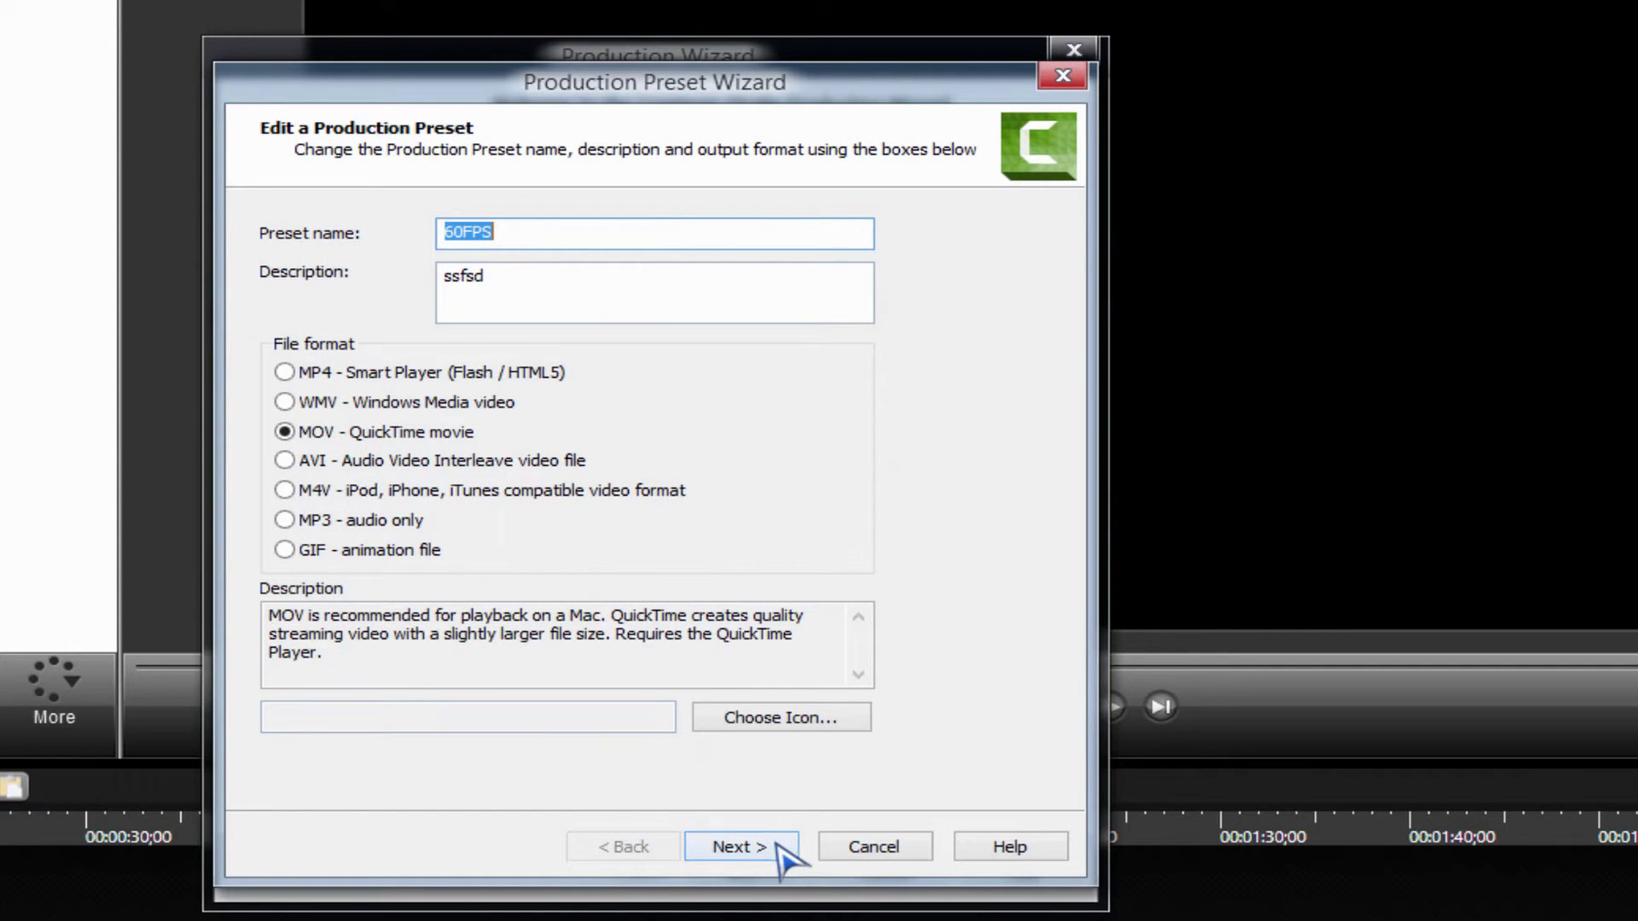
{"action": "left_click", "coordinate": [778, 849]}
{"action": "left_click", "coordinate": [424, 258]}
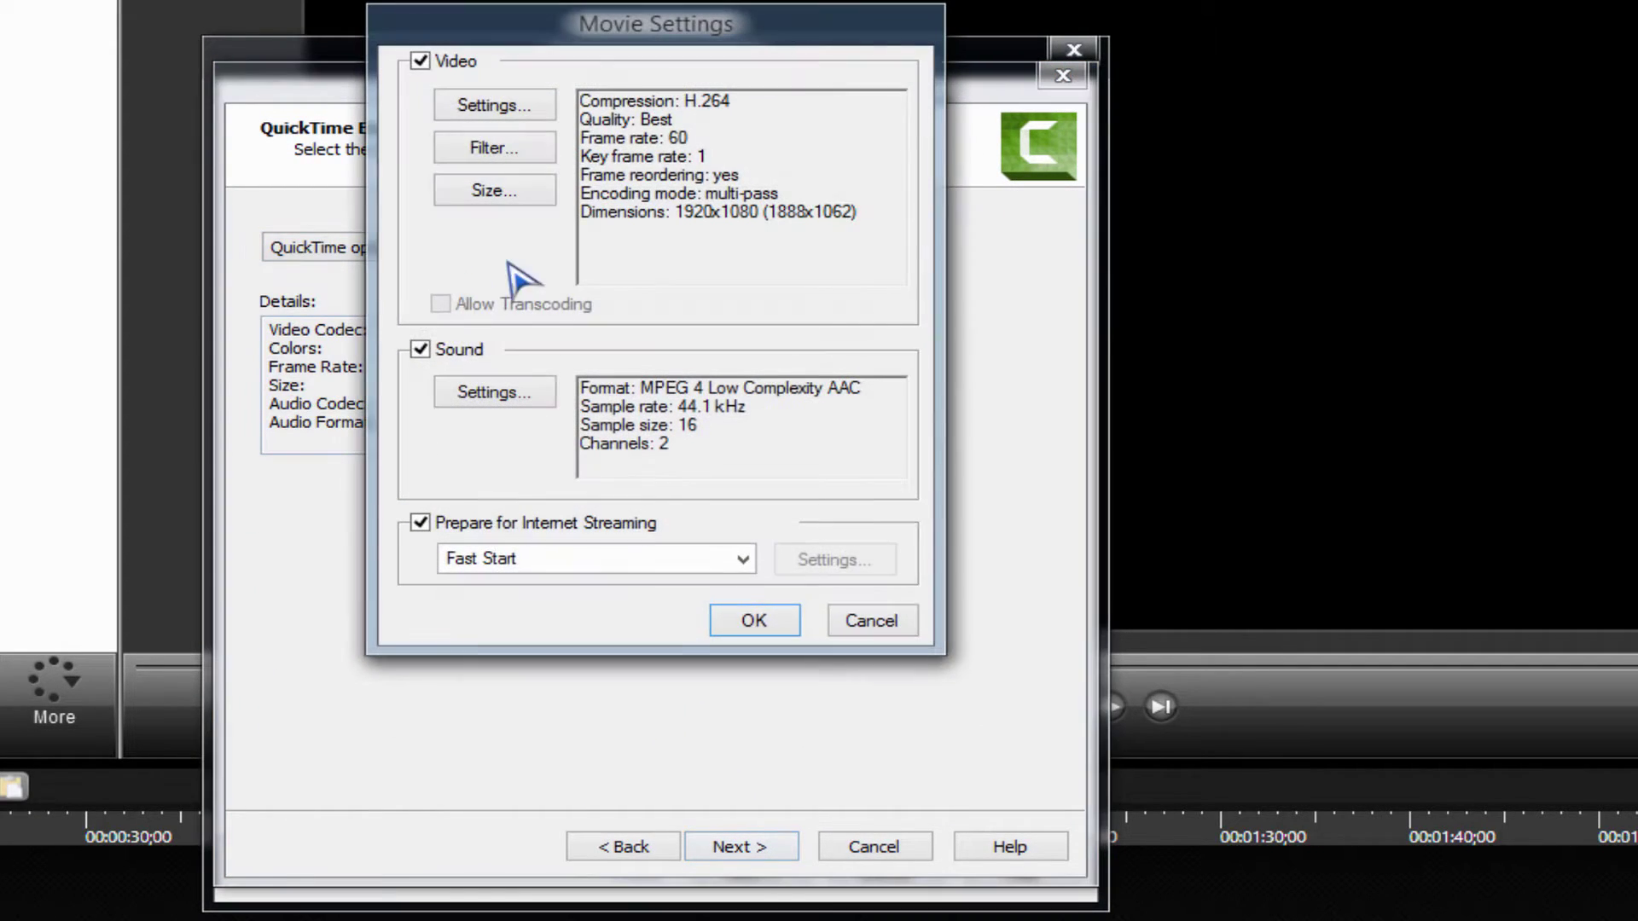
{"action": "left_click", "coordinate": [522, 115]}
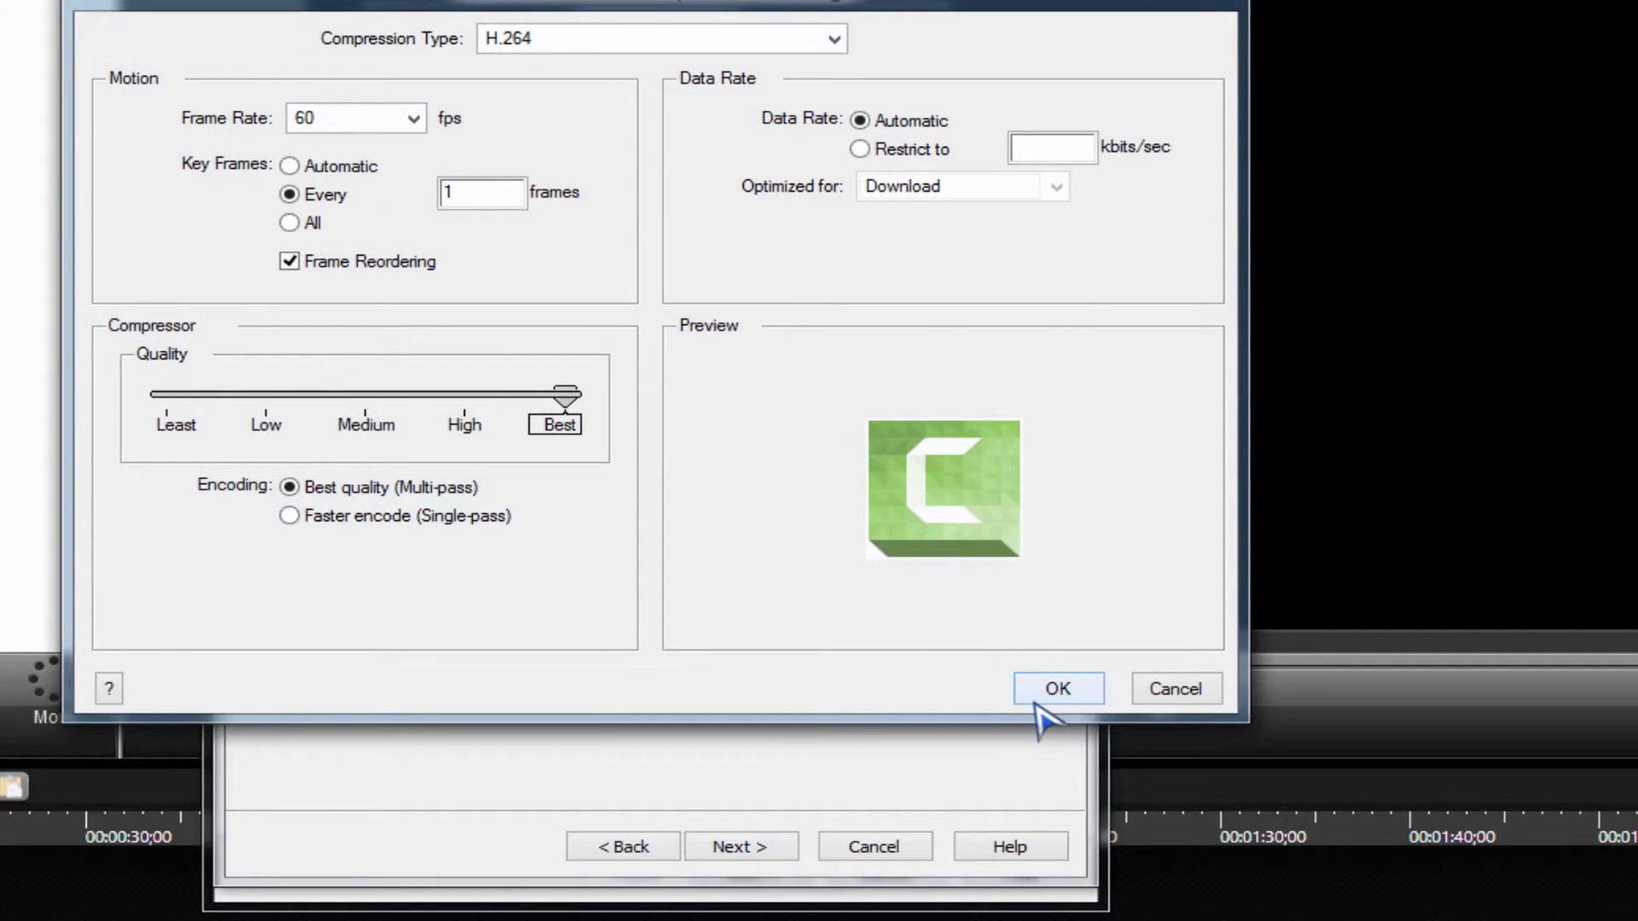
{"action": "left_click", "coordinate": [1036, 698]}
Verify no video filter and HD 1920 x 1080 16:9 size, then exit the preset dialogs unchanged.
{"action": "left_click", "coordinate": [512, 150]}
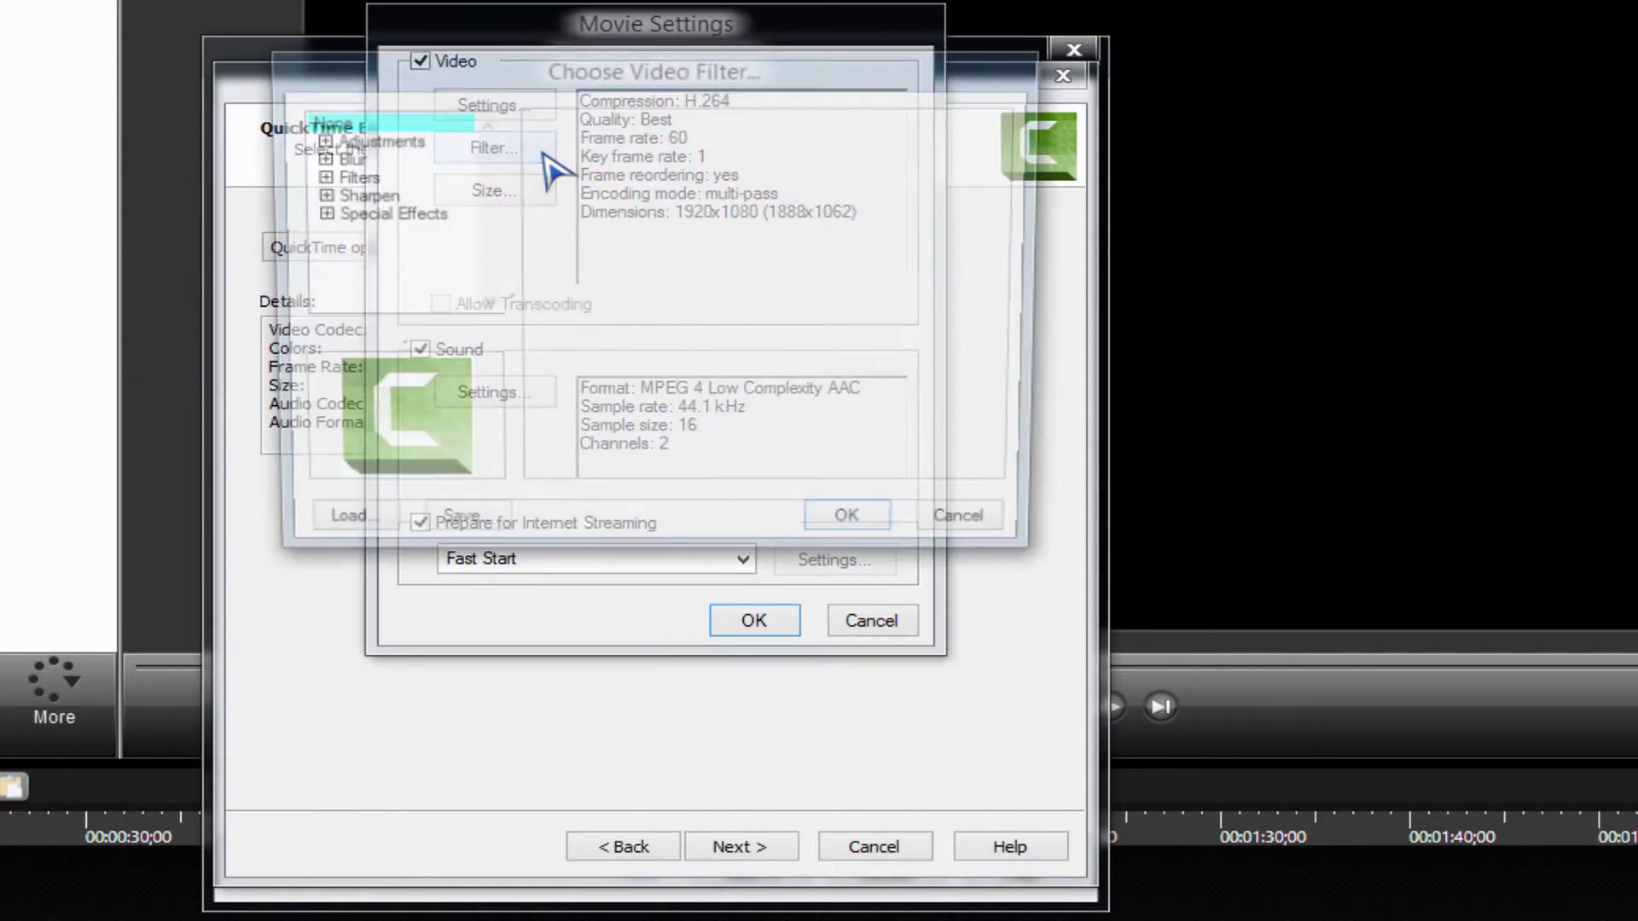
{"action": "left_click", "coordinate": [845, 529]}
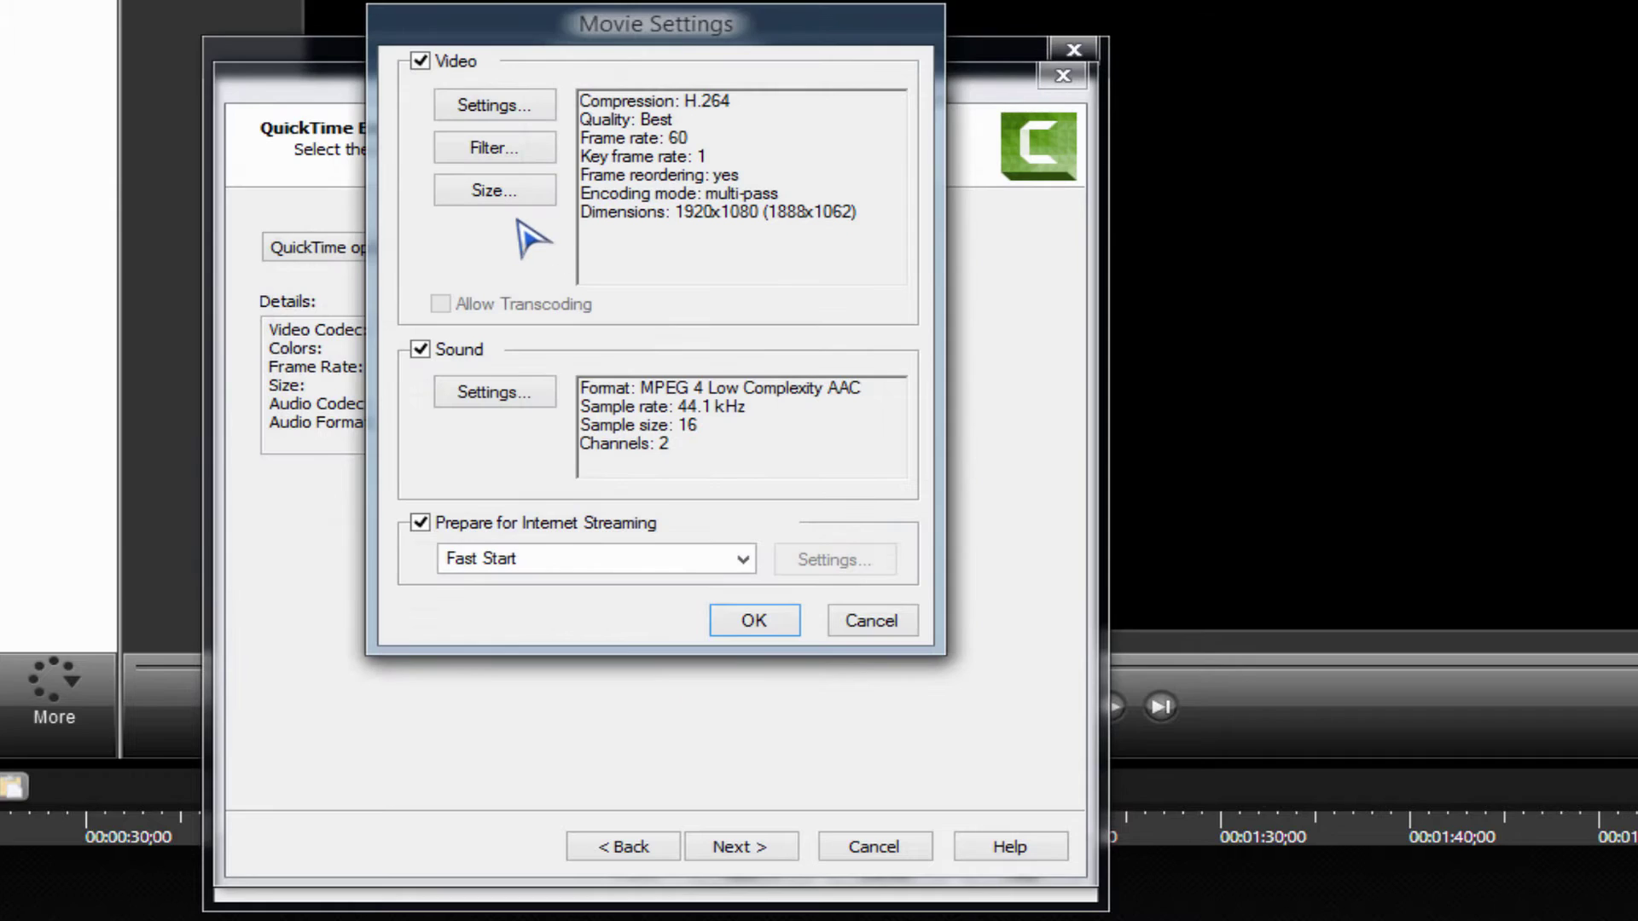
{"action": "left_click", "coordinate": [525, 201]}
{"action": "left_click", "coordinate": [609, 193]}
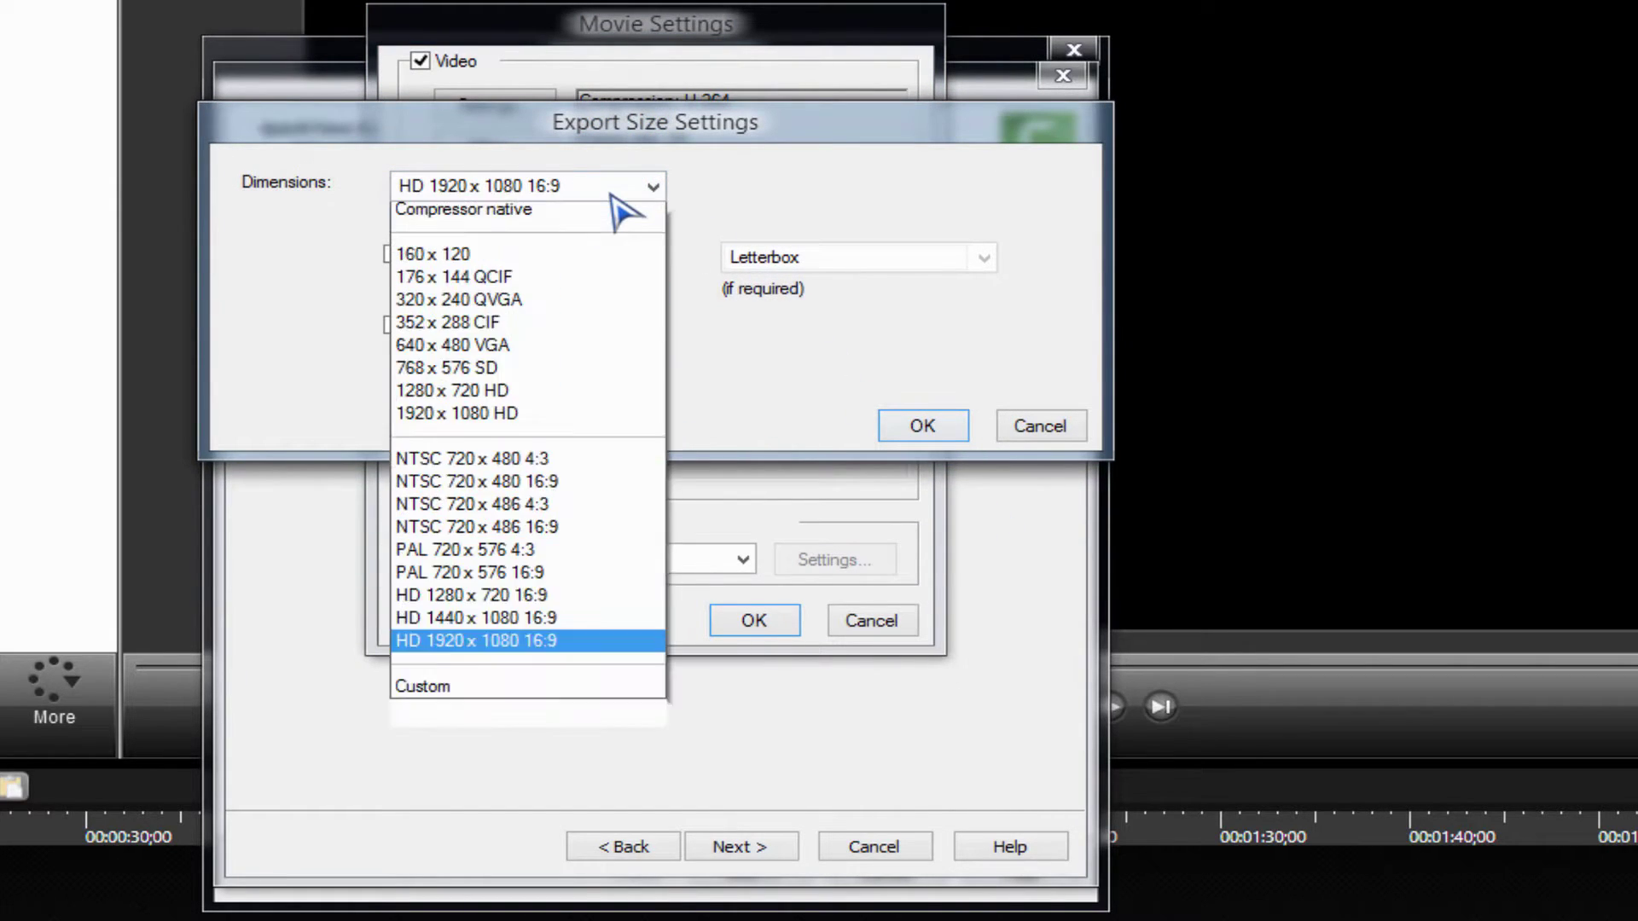
{"action": "left_click", "coordinate": [610, 193]}
{"action": "left_click", "coordinate": [922, 426]}
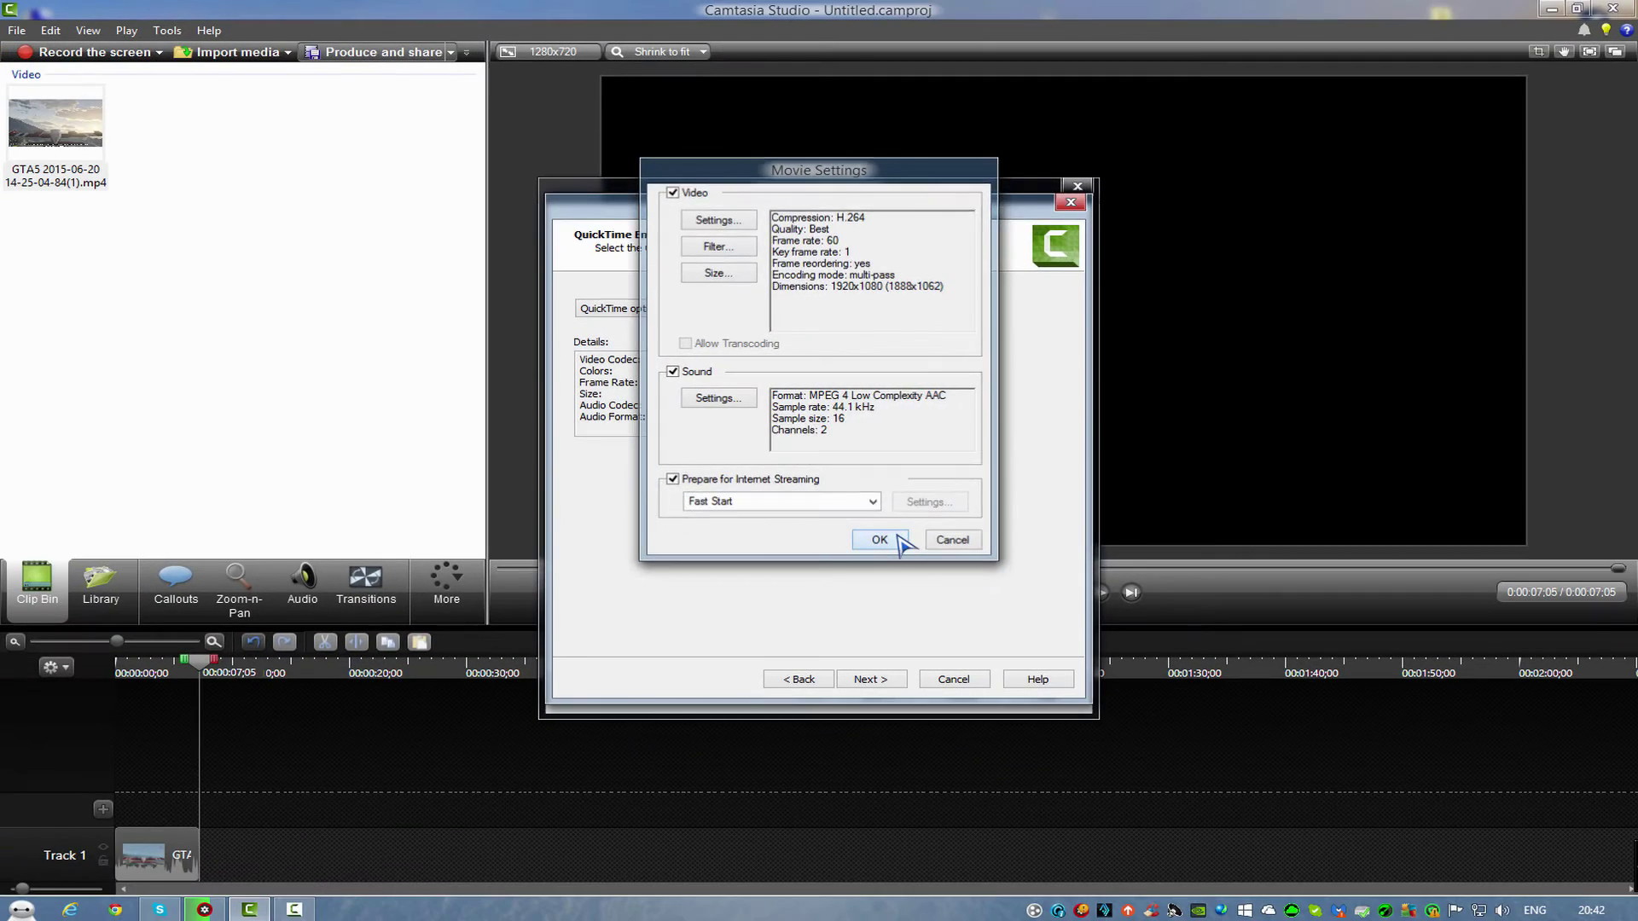
{"action": "left_click", "coordinate": [754, 620]}
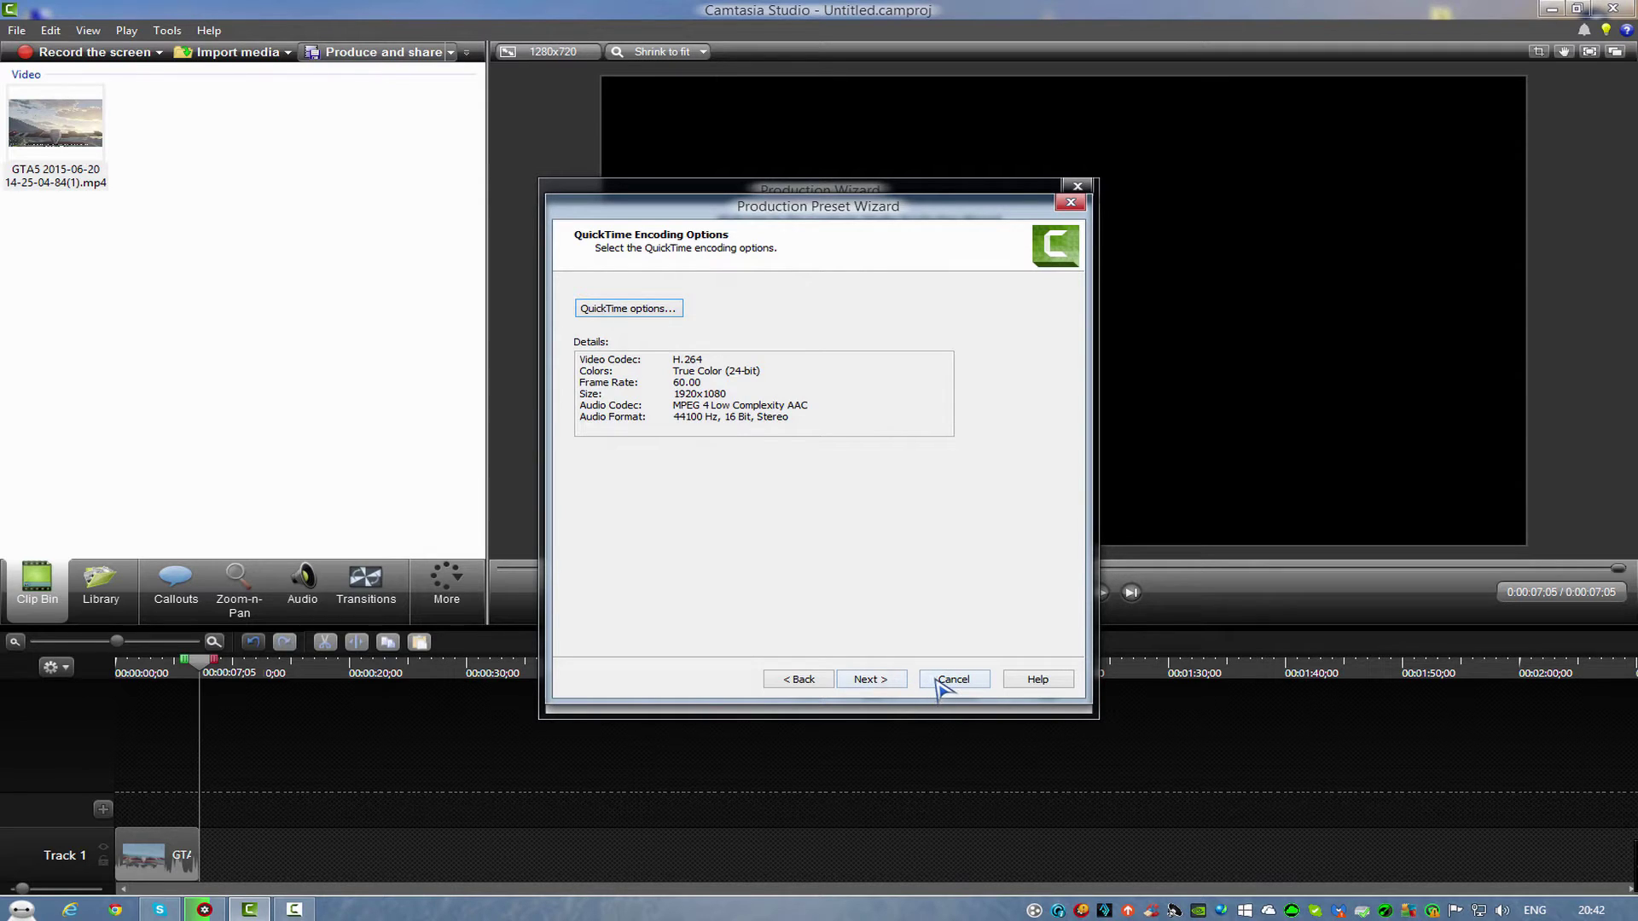
{"action": "left_click", "coordinate": [938, 679]}
{"action": "left_click", "coordinate": [1030, 257]}
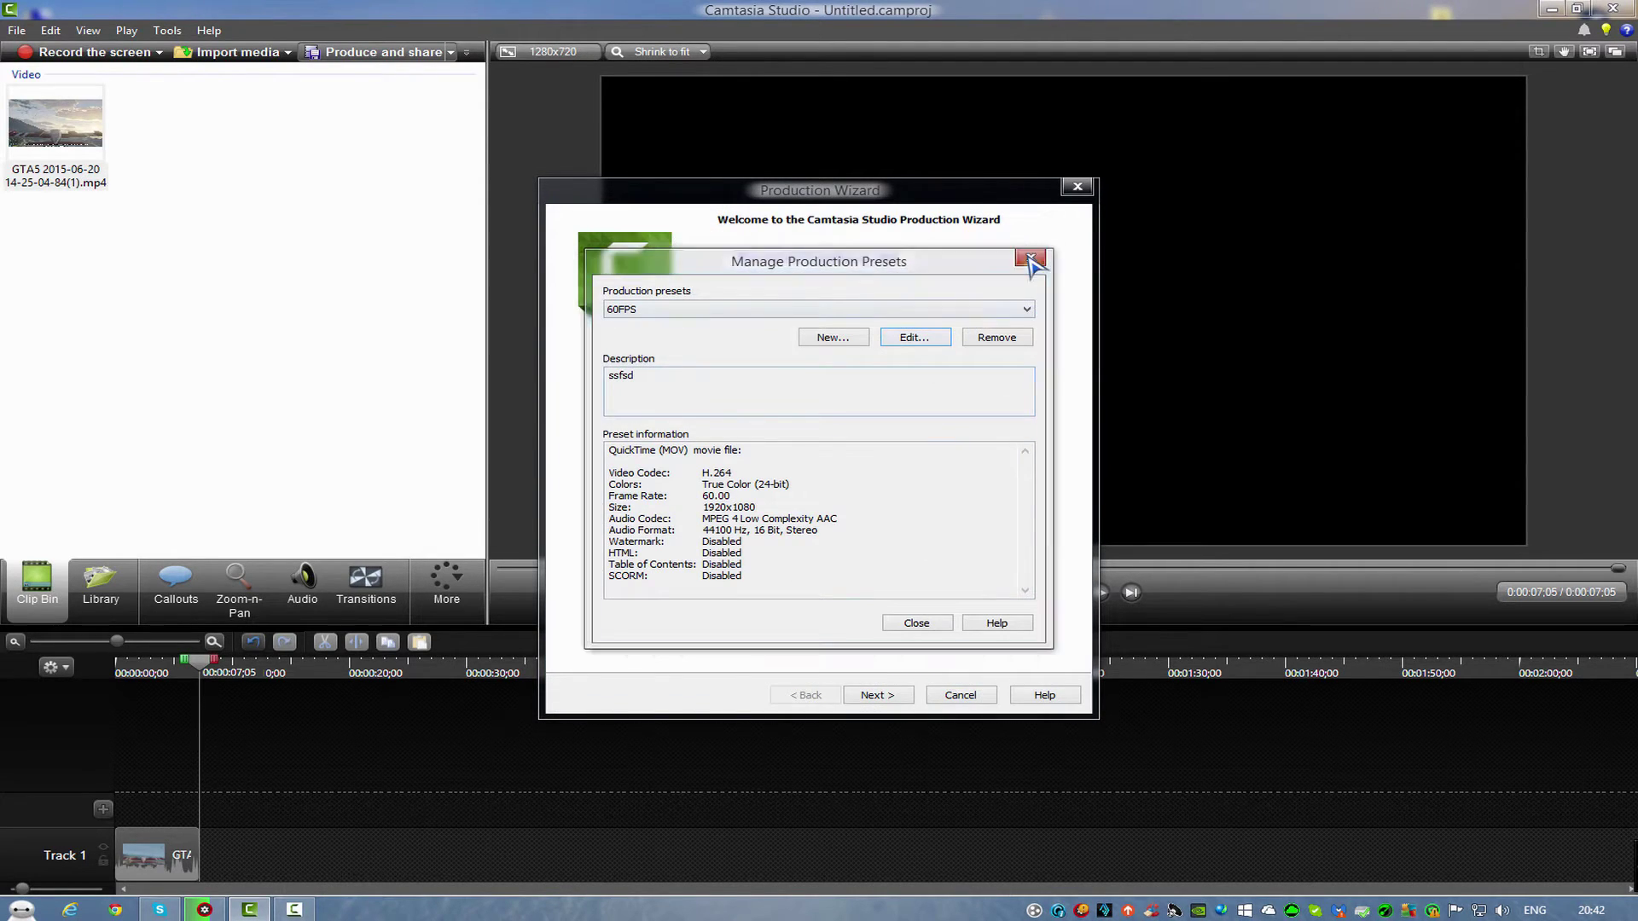
Close the production wizard and set editing dimensions to Maximum 1080p HD (1280x720).
{"action": "left_click", "coordinate": [1076, 188]}
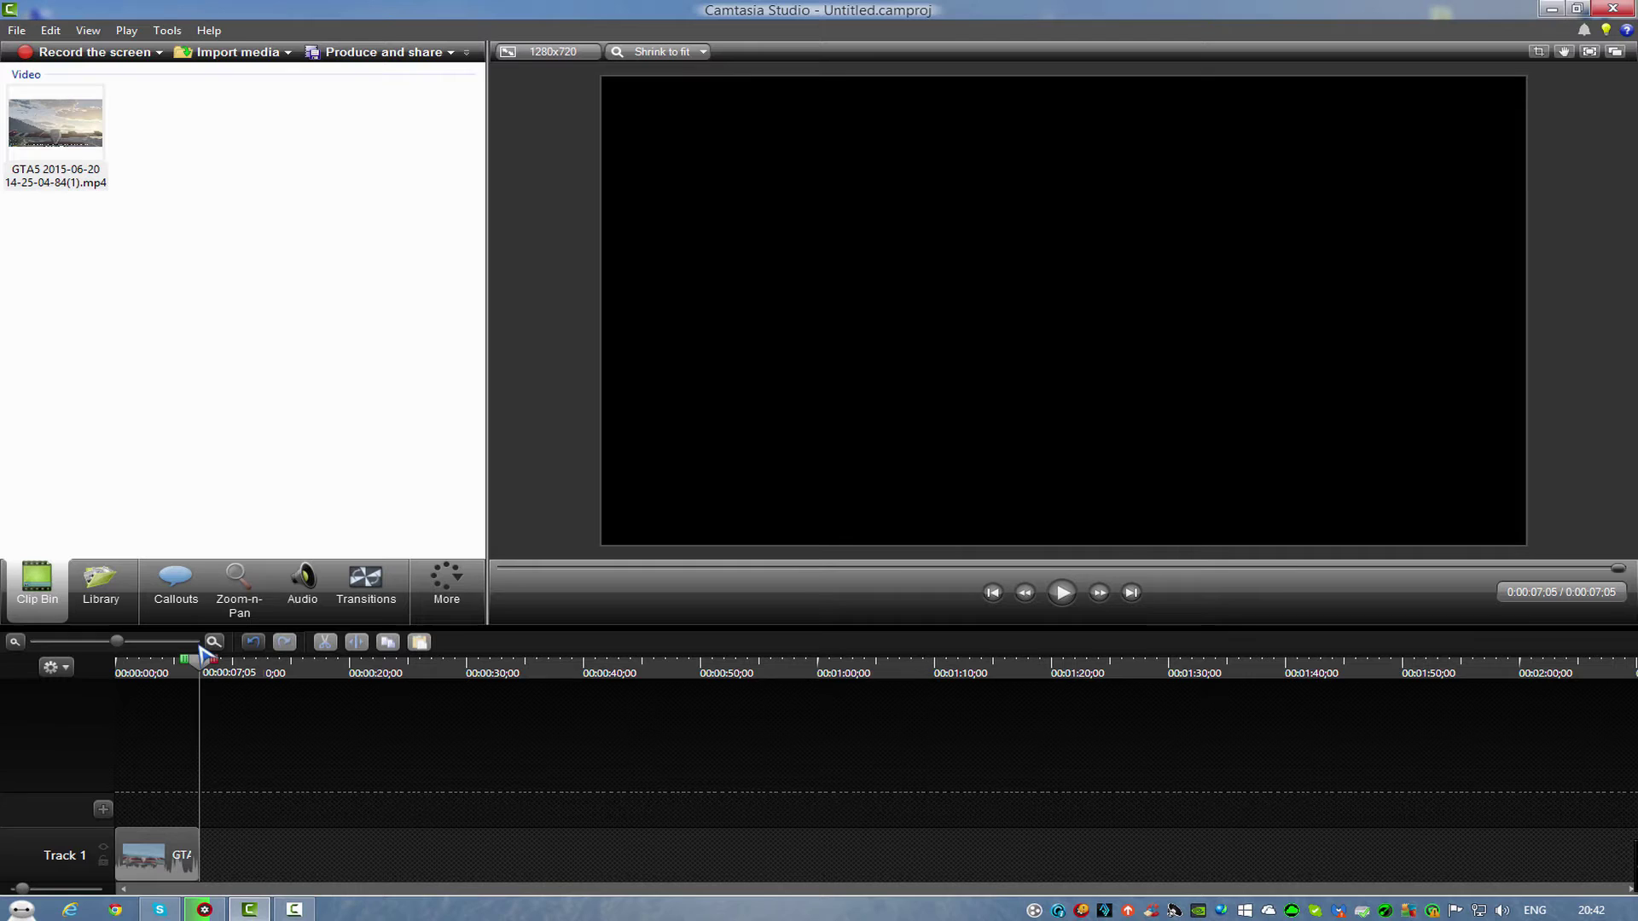
{"action": "left_click_drag", "start_coordinate": [203, 669], "coordinate": [177, 663]}
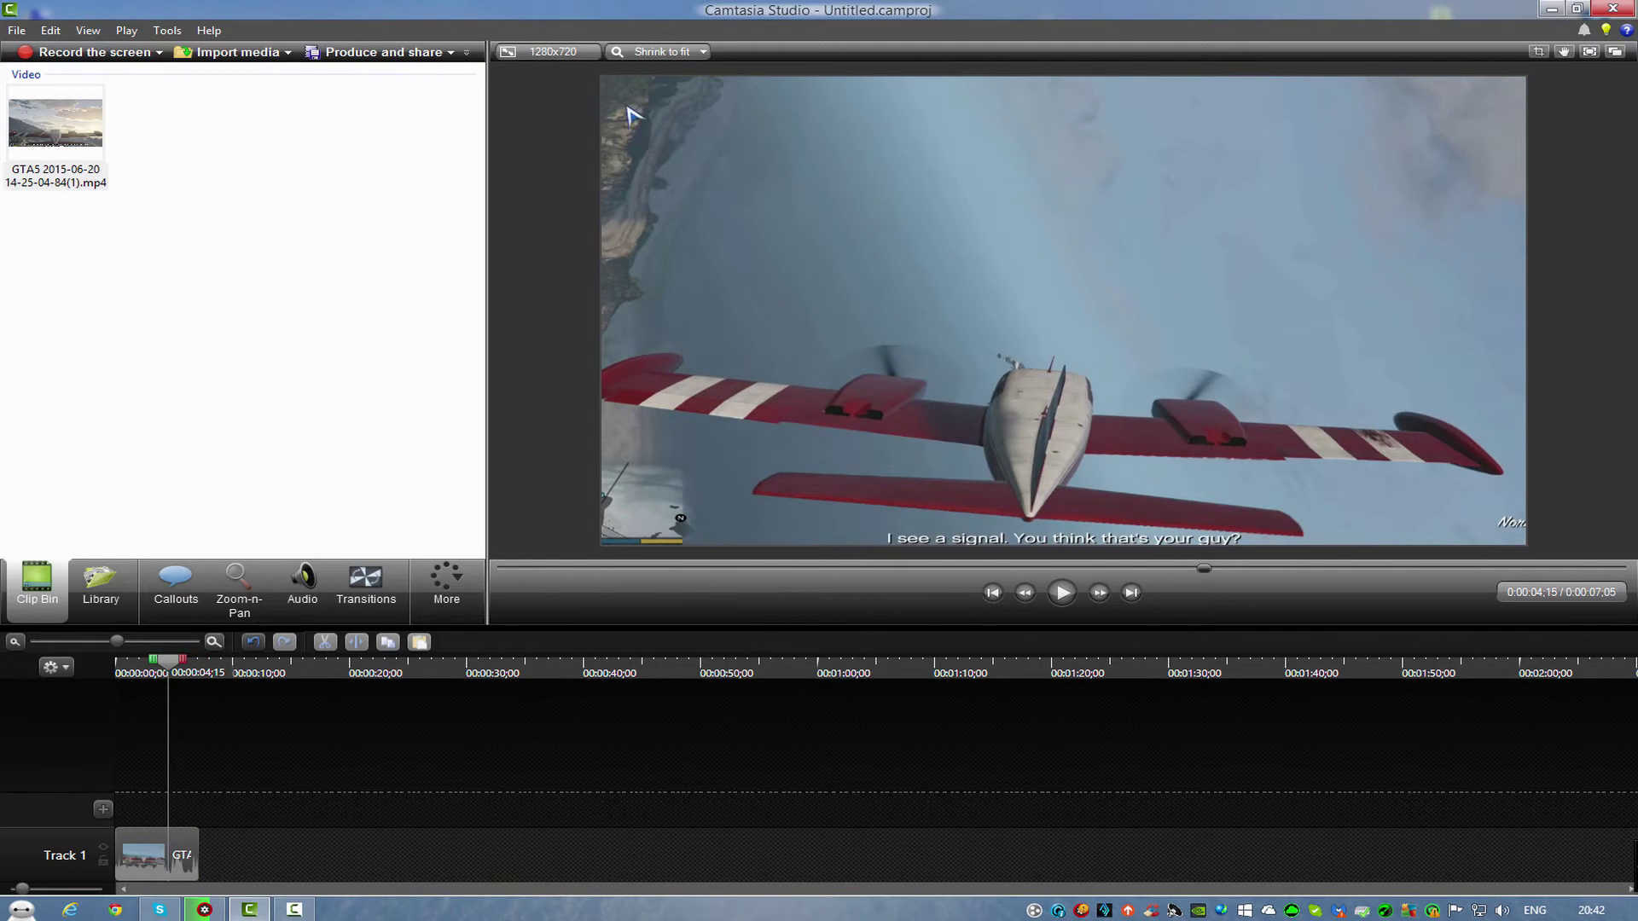
{"action": "left_click", "coordinate": [553, 51]}
{"action": "left_click", "coordinate": [794, 460]}
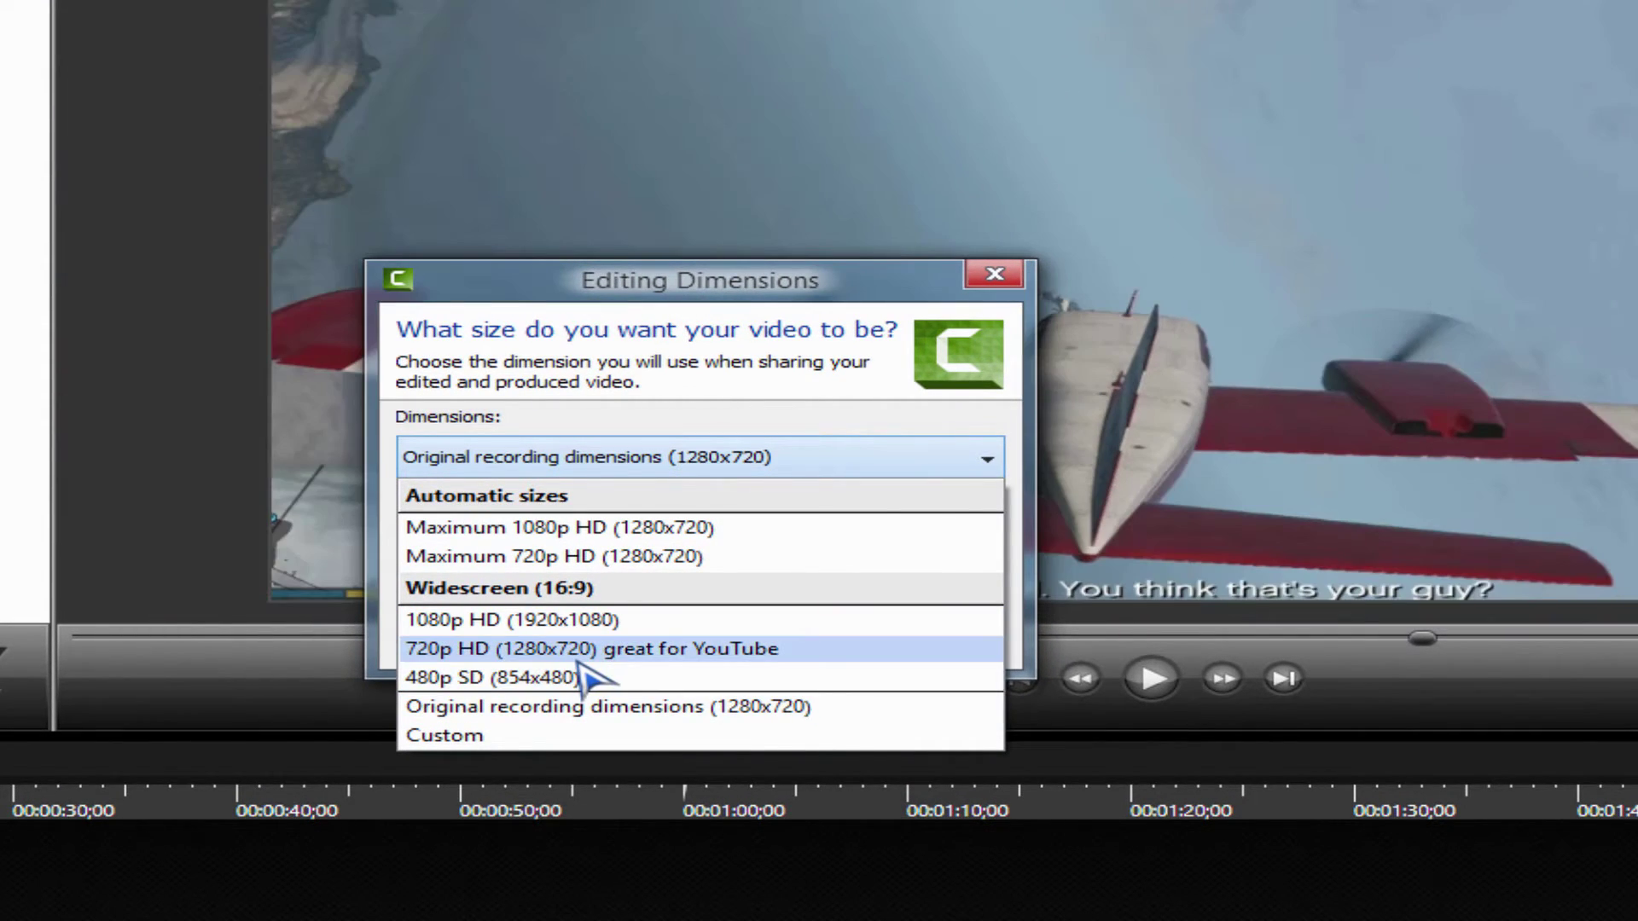
{"action": "left_click", "coordinate": [569, 540]}
{"action": "left_click", "coordinate": [601, 465]}
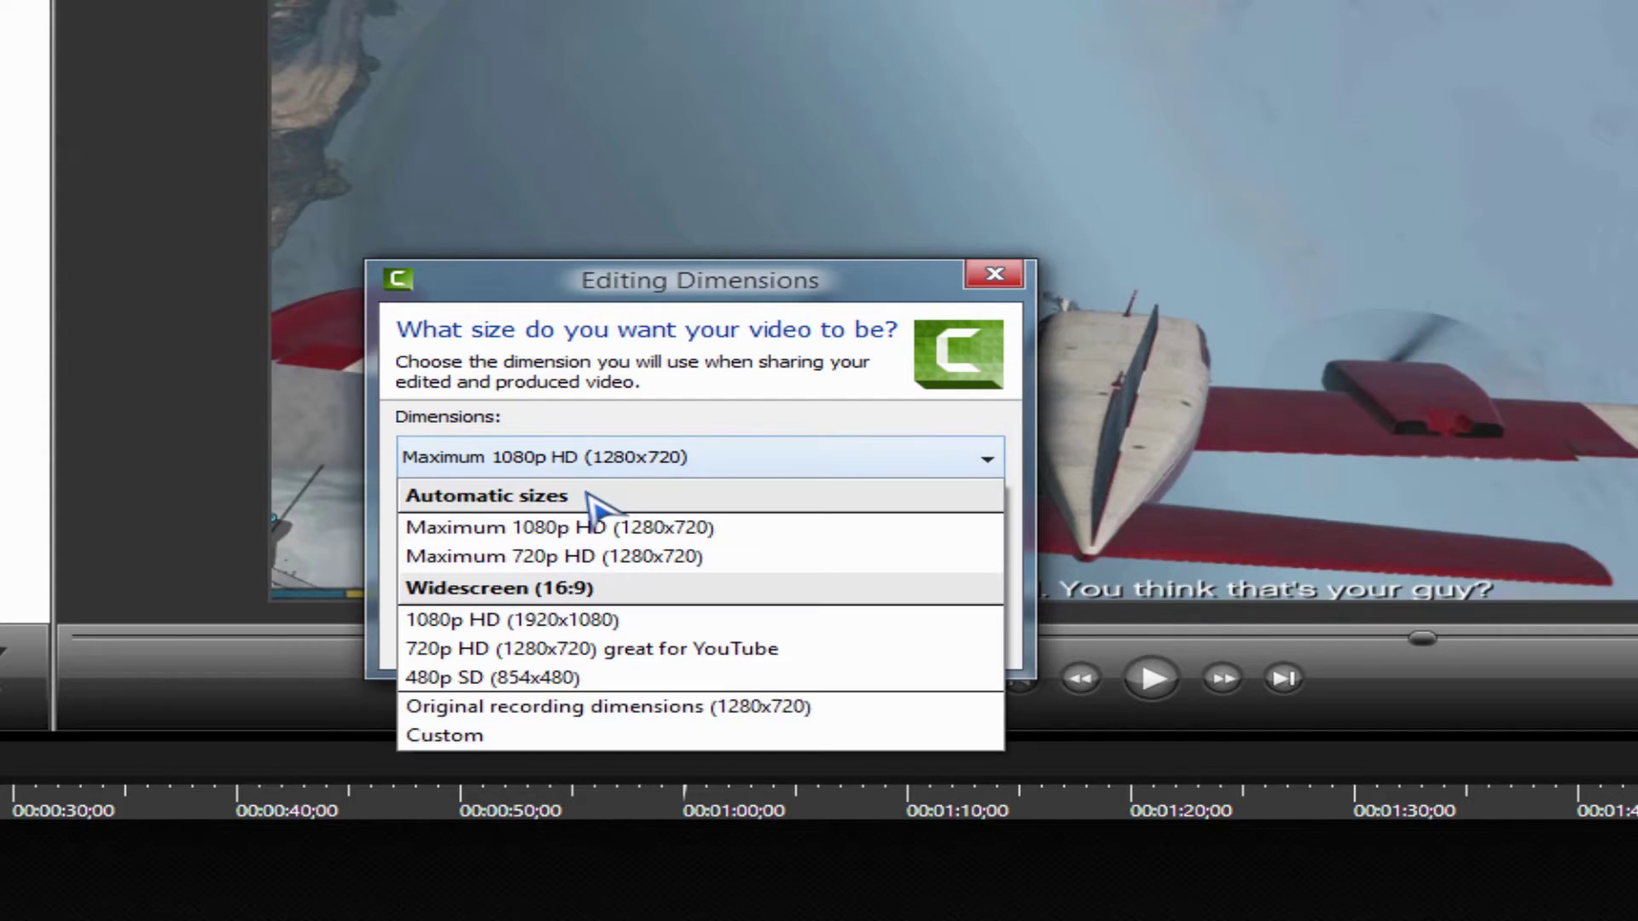
{"action": "left_click", "coordinate": [601, 469]}
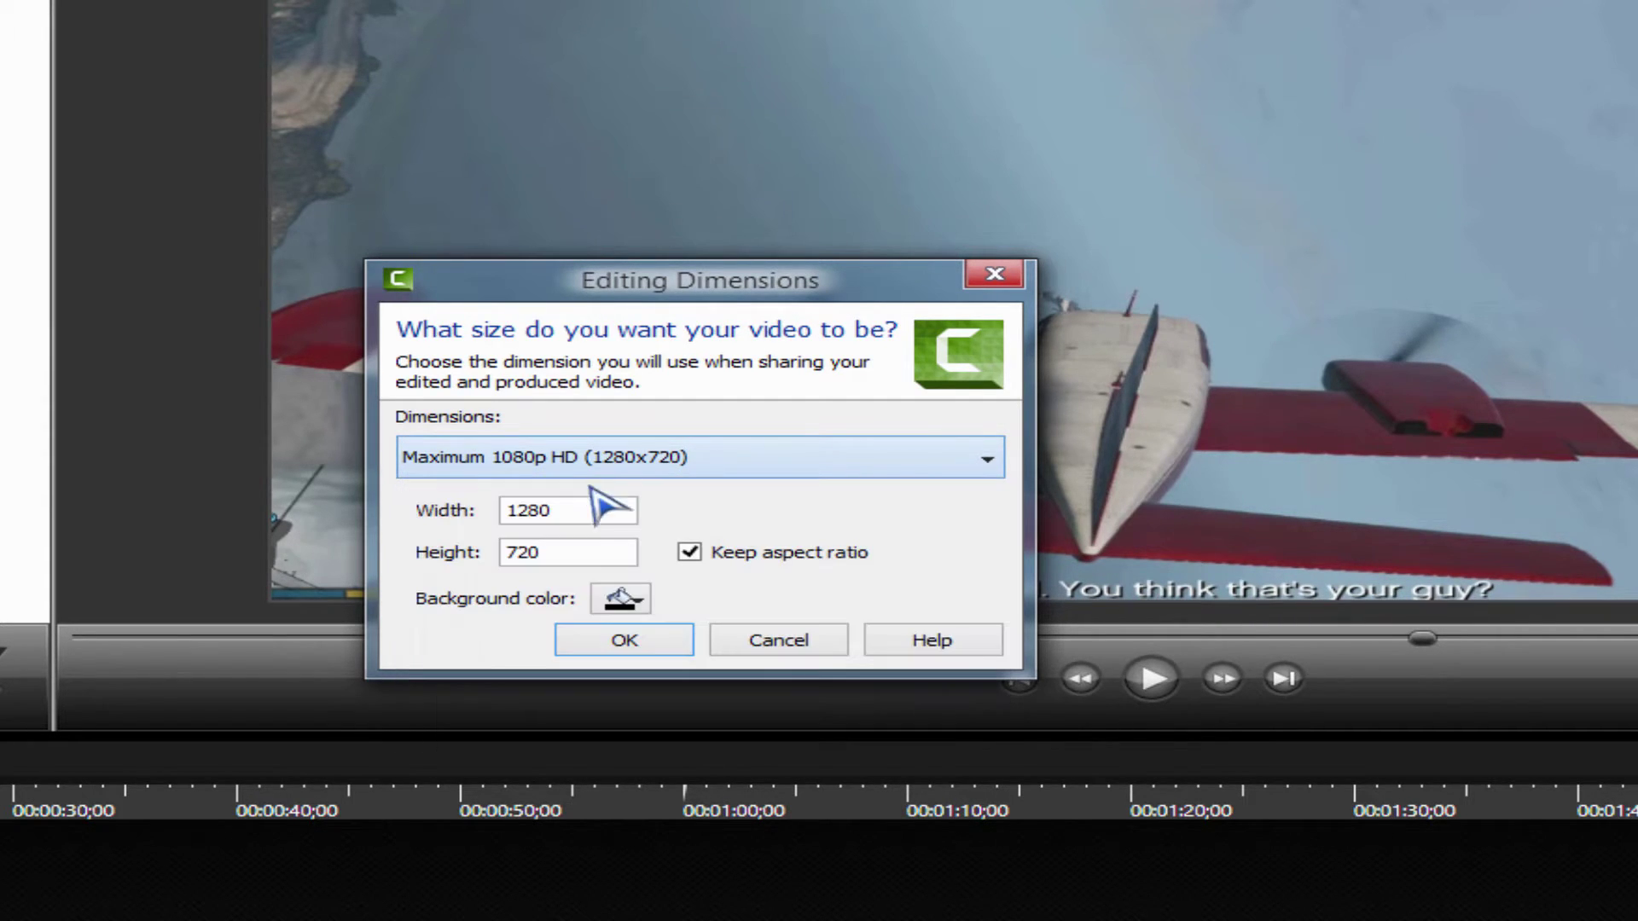
{"action": "left_click", "coordinate": [614, 647]}
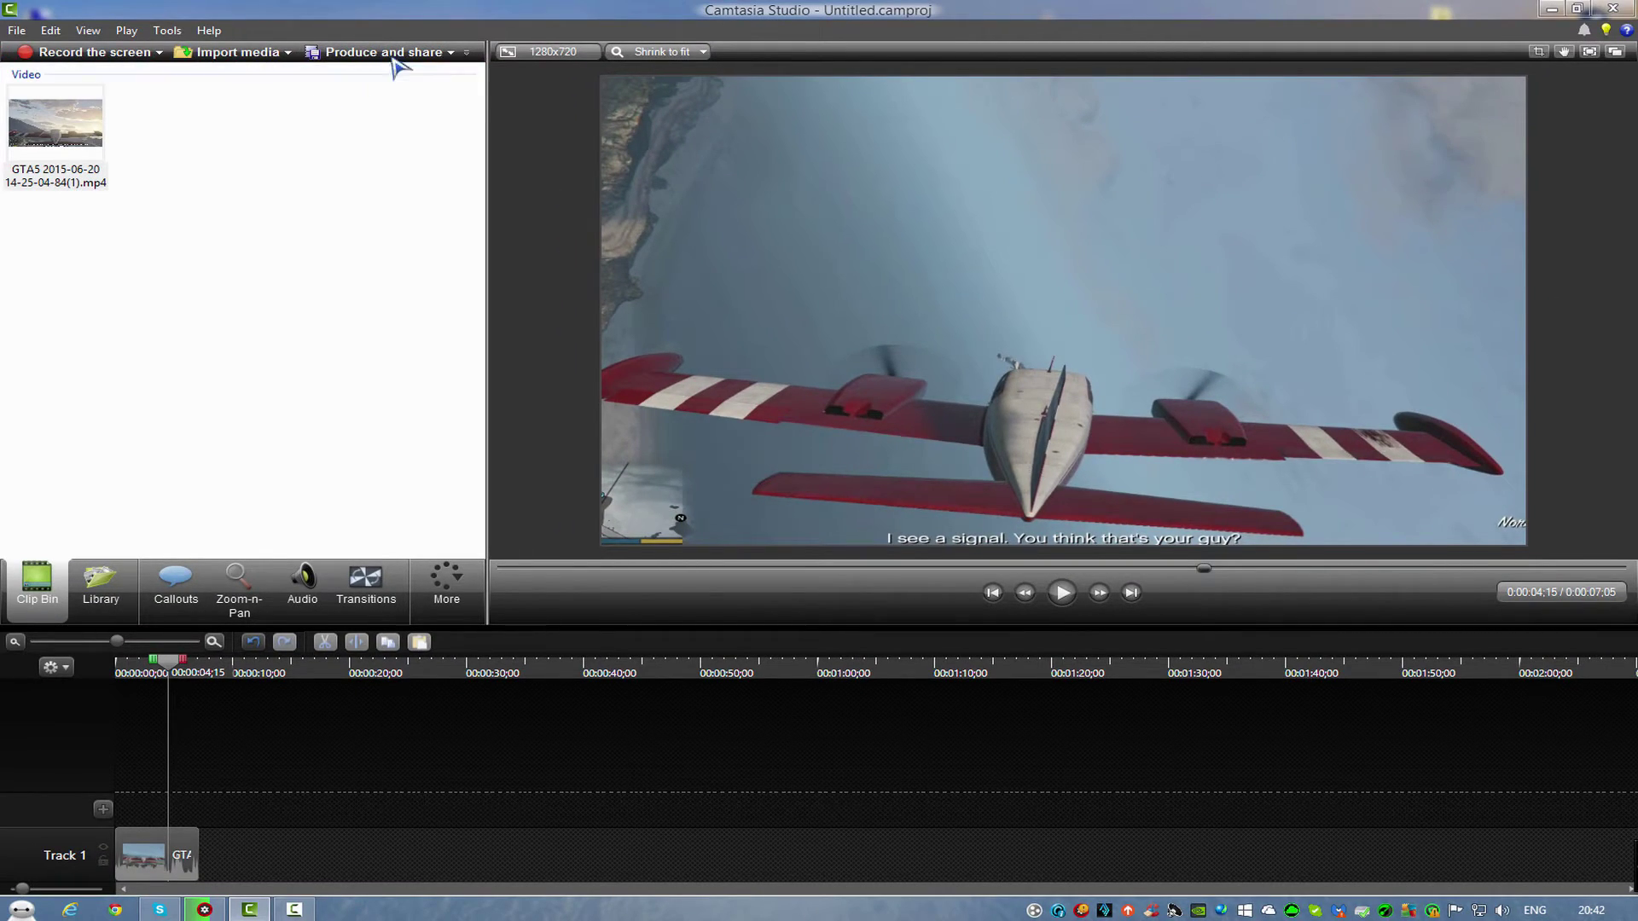
From the production preset list, start a new preset with MP4 Smart Player output.
{"action": "left_click", "coordinate": [405, 55]}
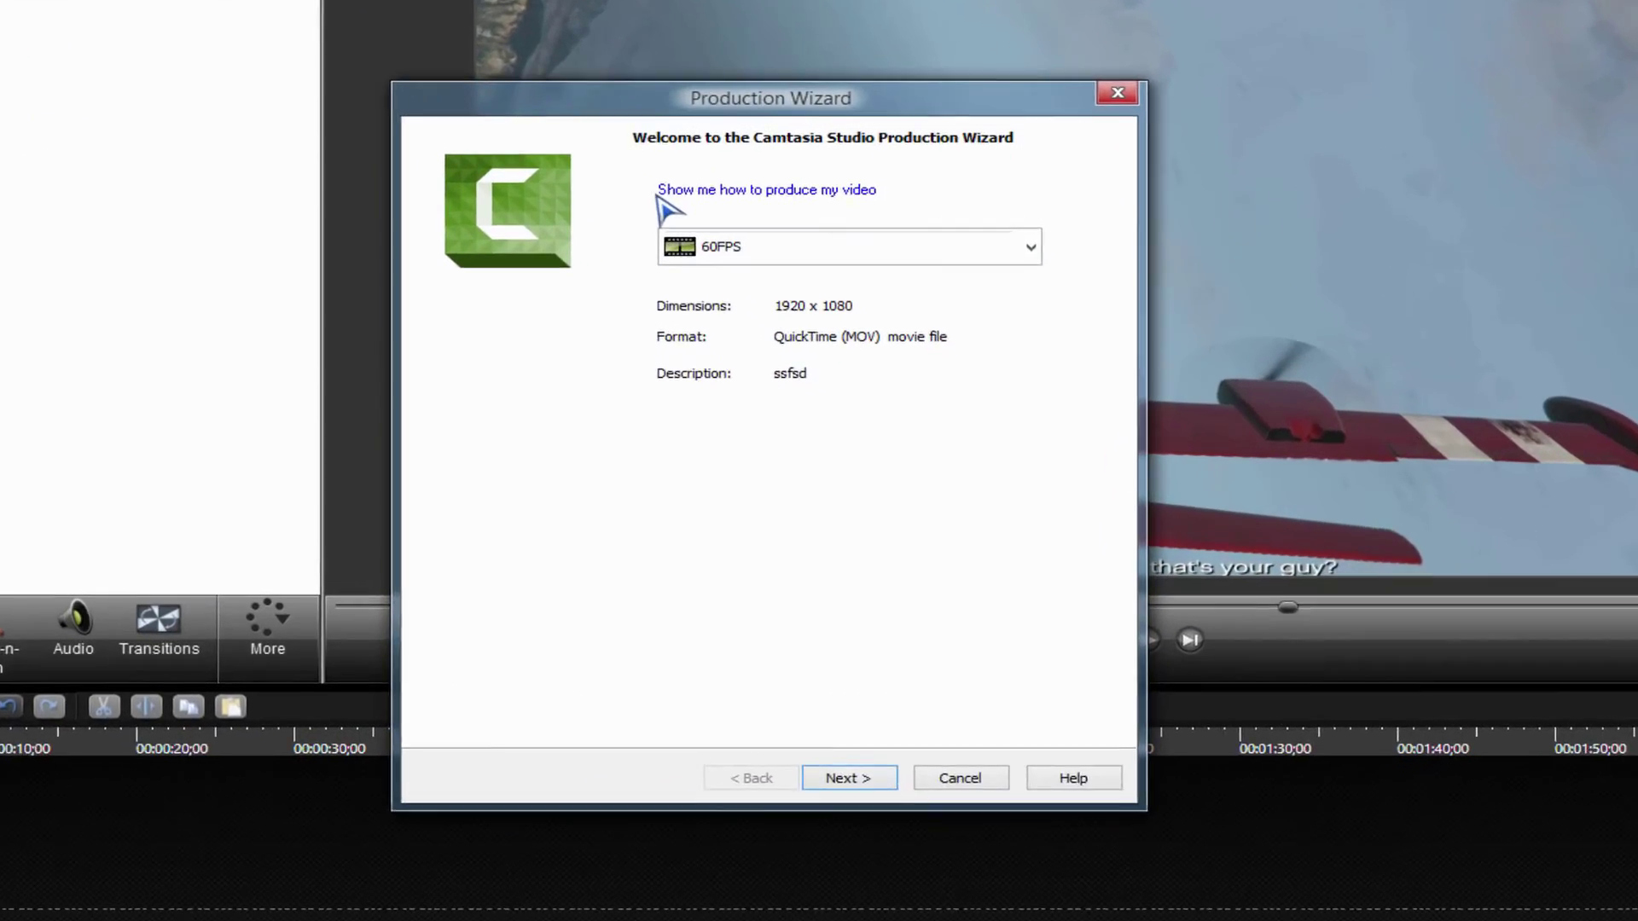
{"action": "left_click", "coordinate": [1021, 280]}
{"action": "left_click", "coordinate": [687, 856]}
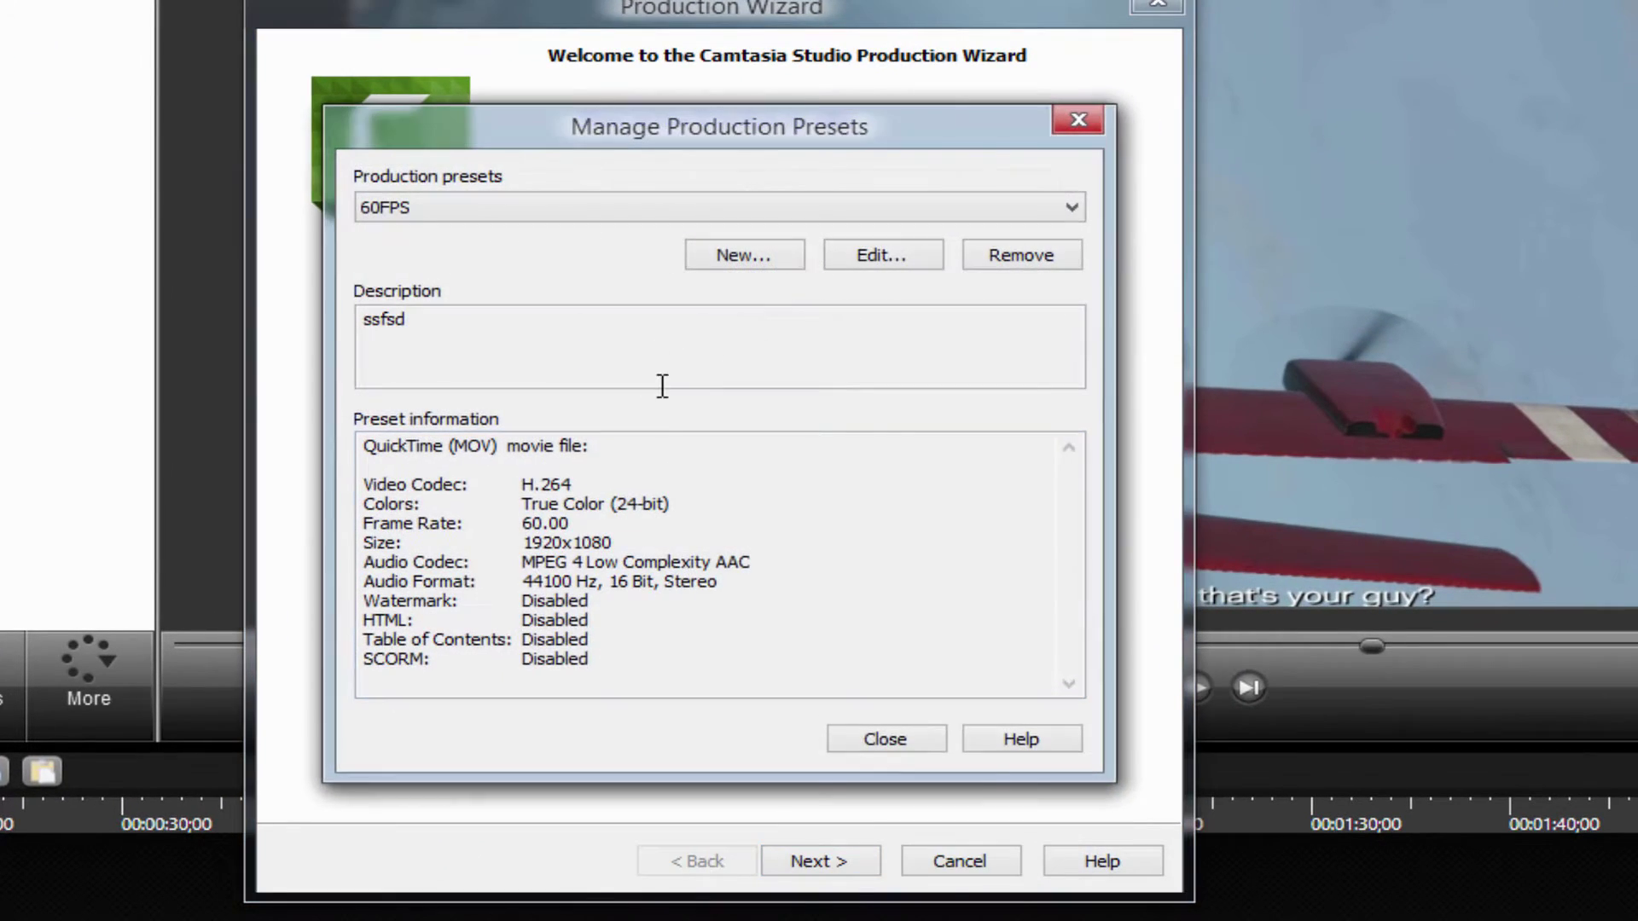
{"action": "left_click", "coordinate": [699, 261]}
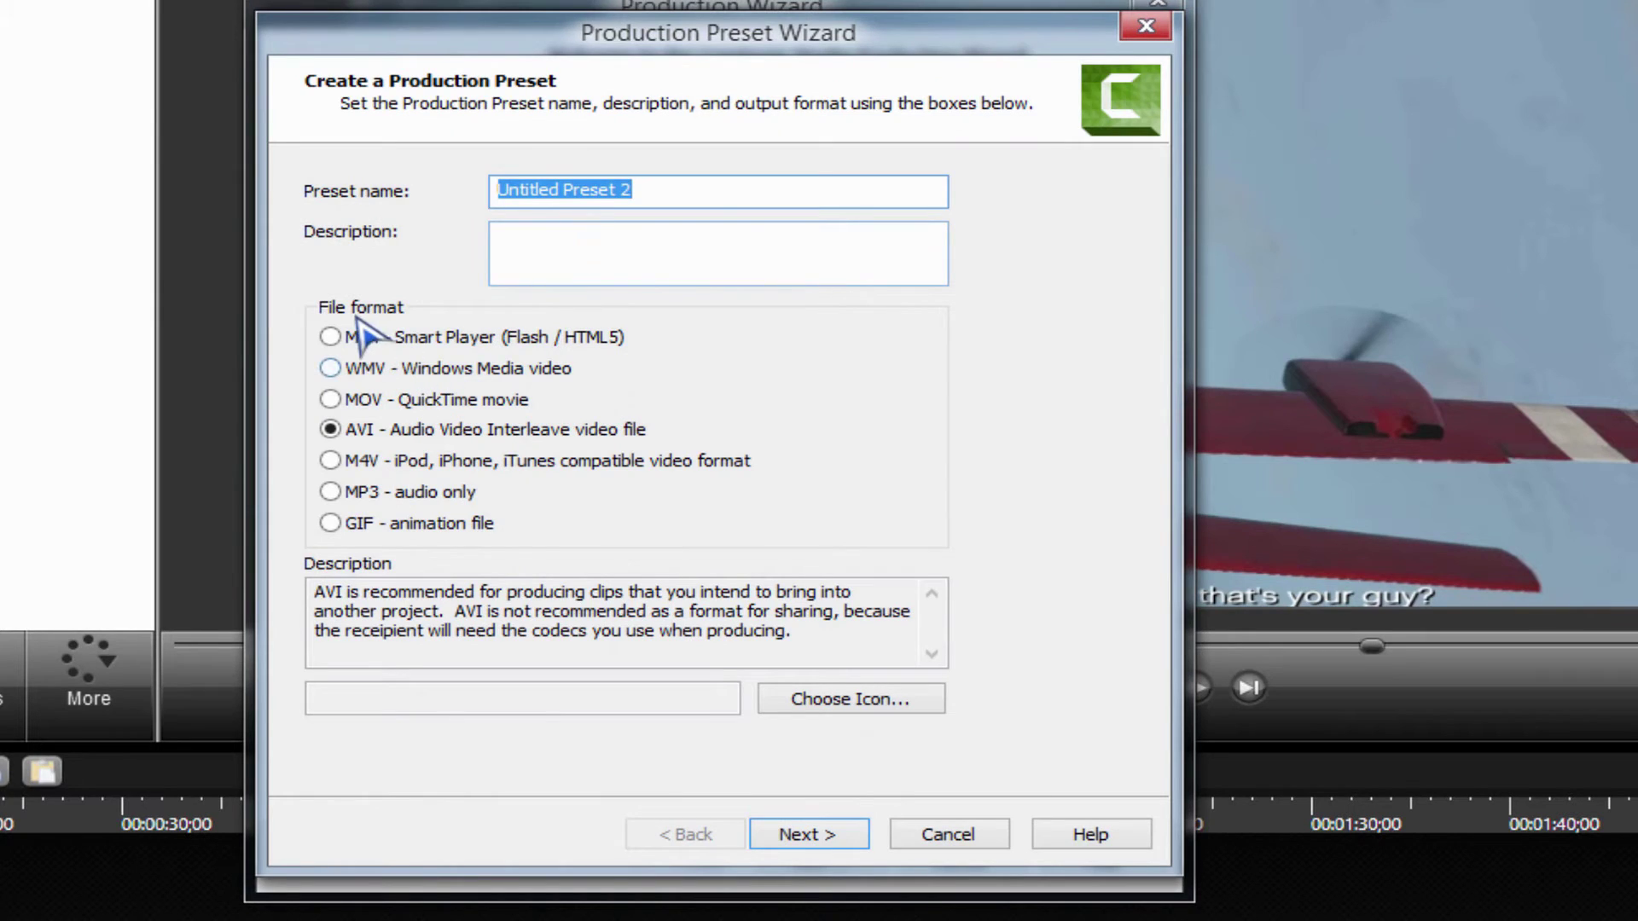
{"action": "left_click", "coordinate": [331, 337]}
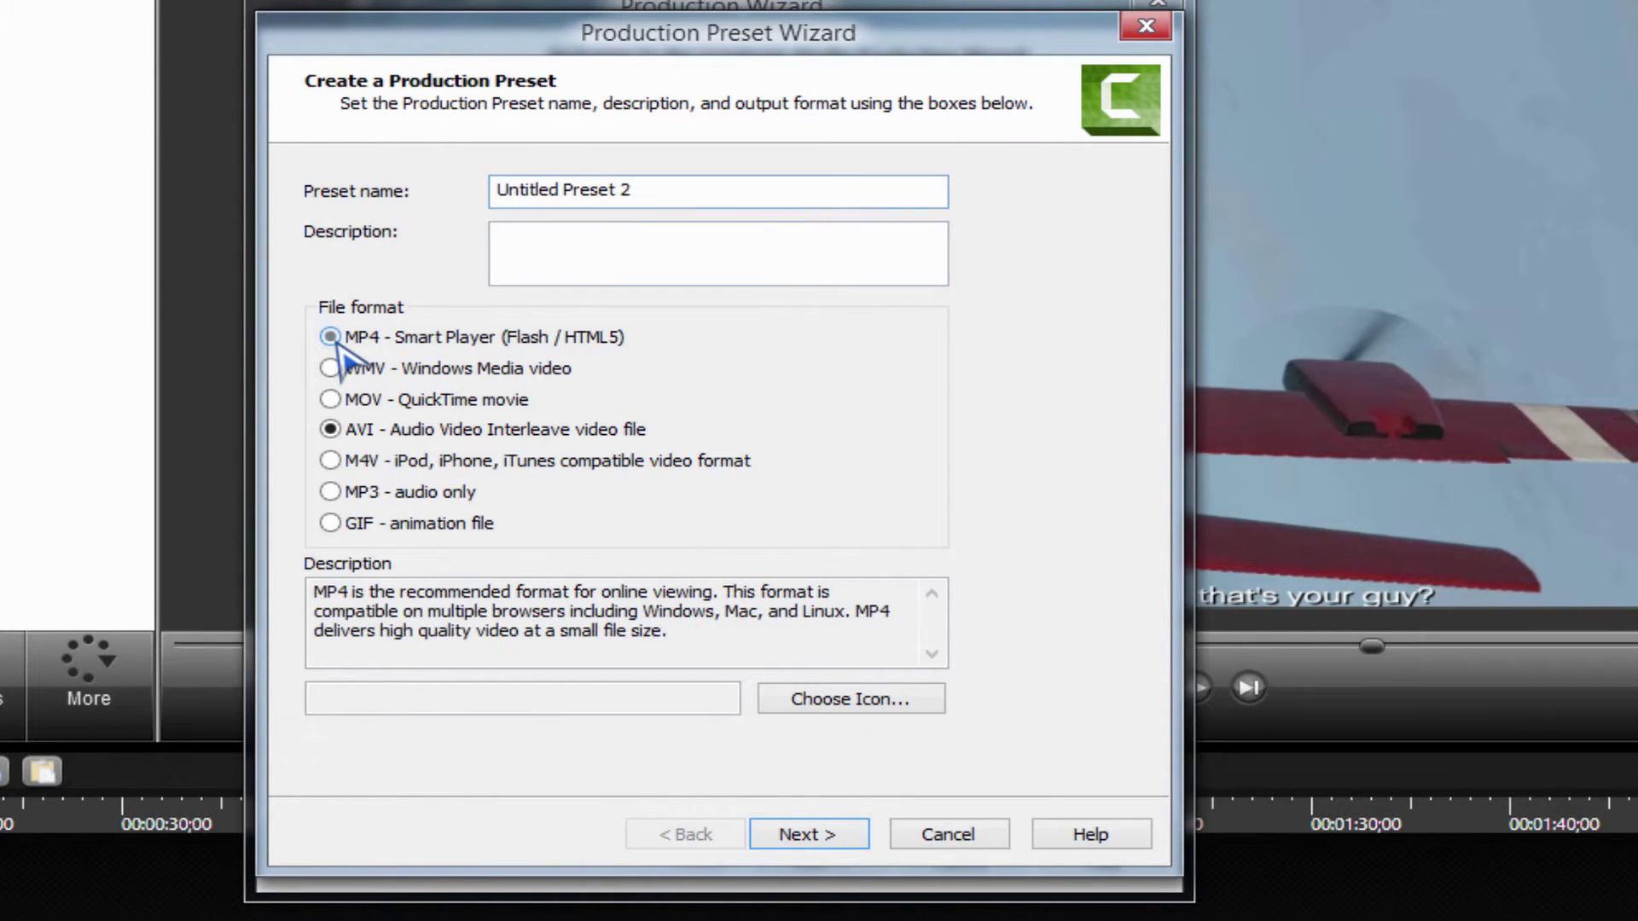
{"action": "left_click", "coordinate": [808, 833]}
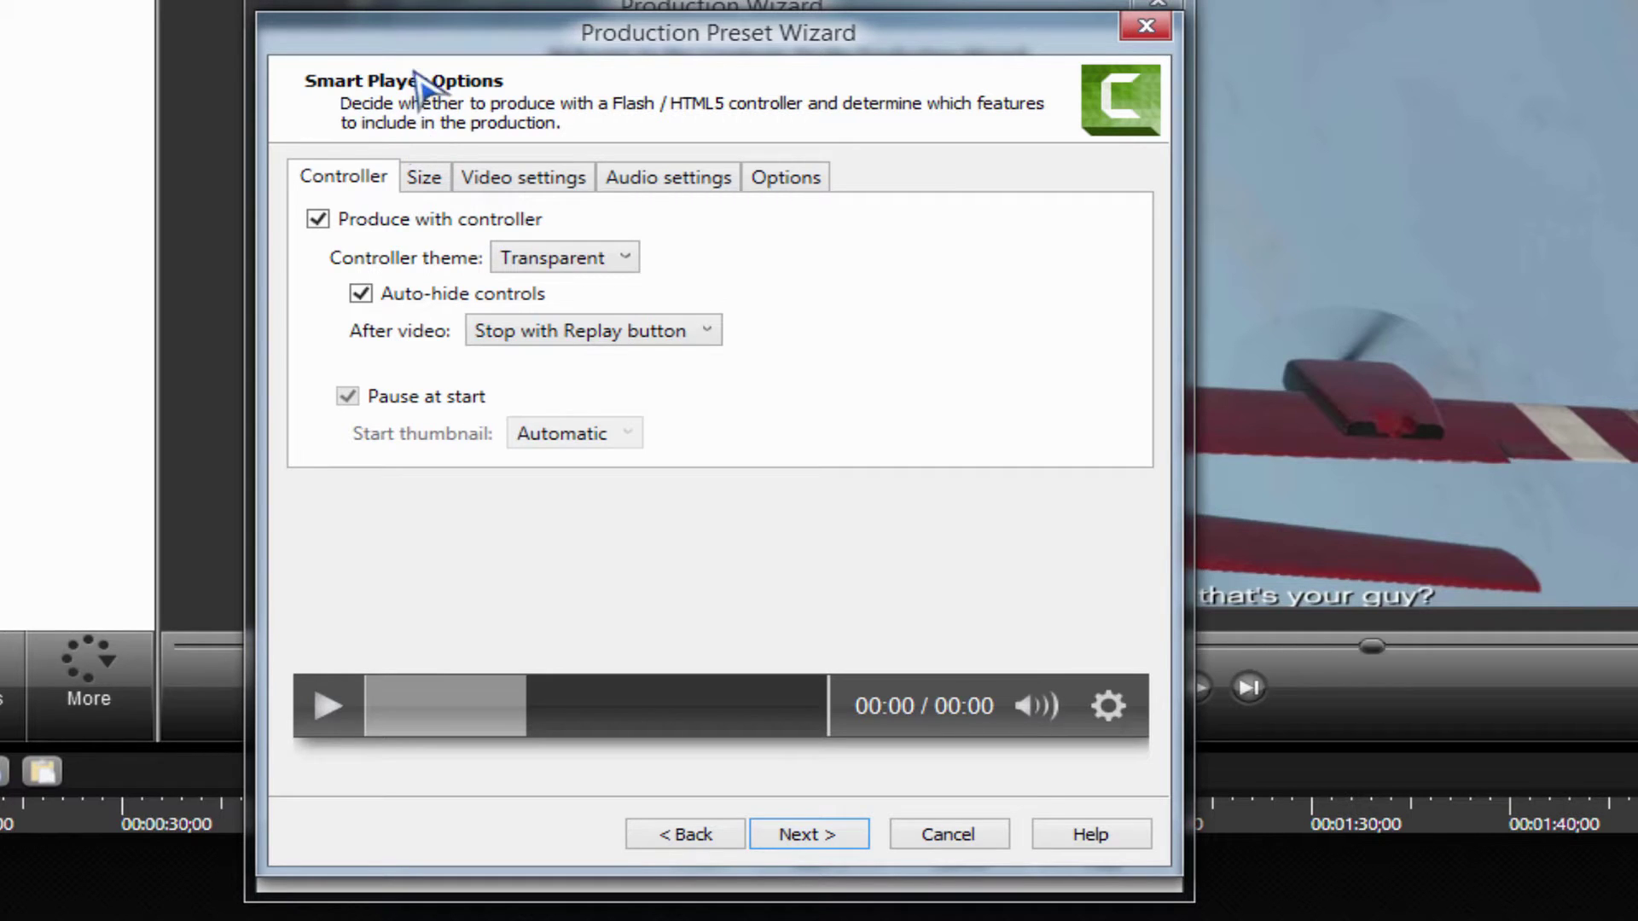
On the Video settings tab, edit the frame rate field and enable splitting output at markers.
{"action": "left_click", "coordinate": [553, 186]}
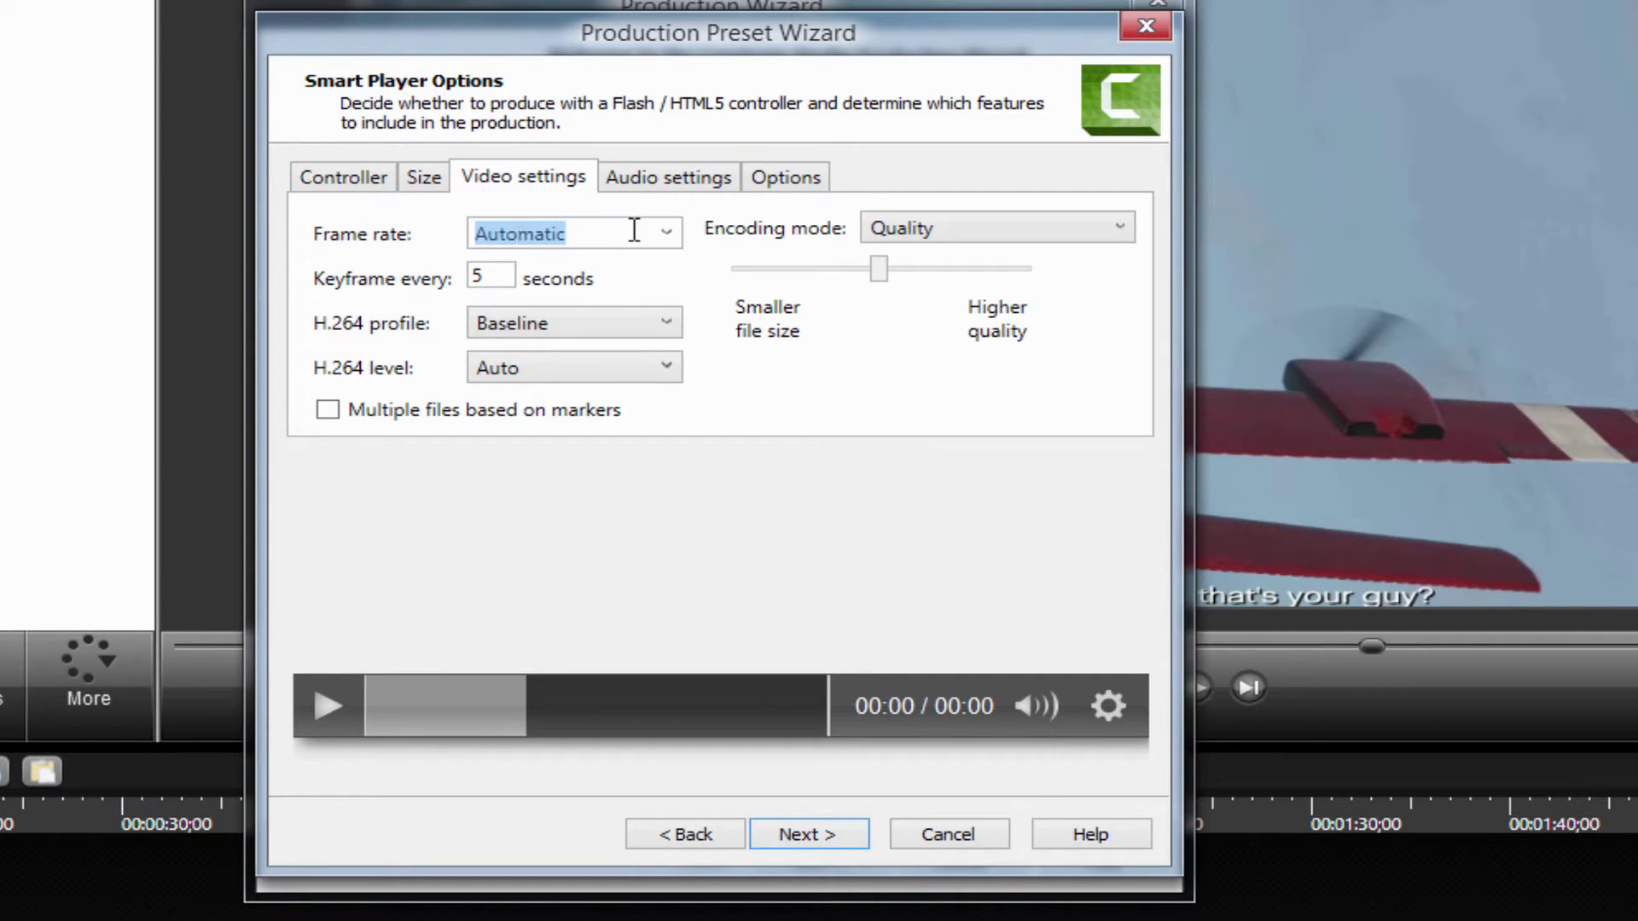
{"action": "left_click", "coordinate": [665, 233]}
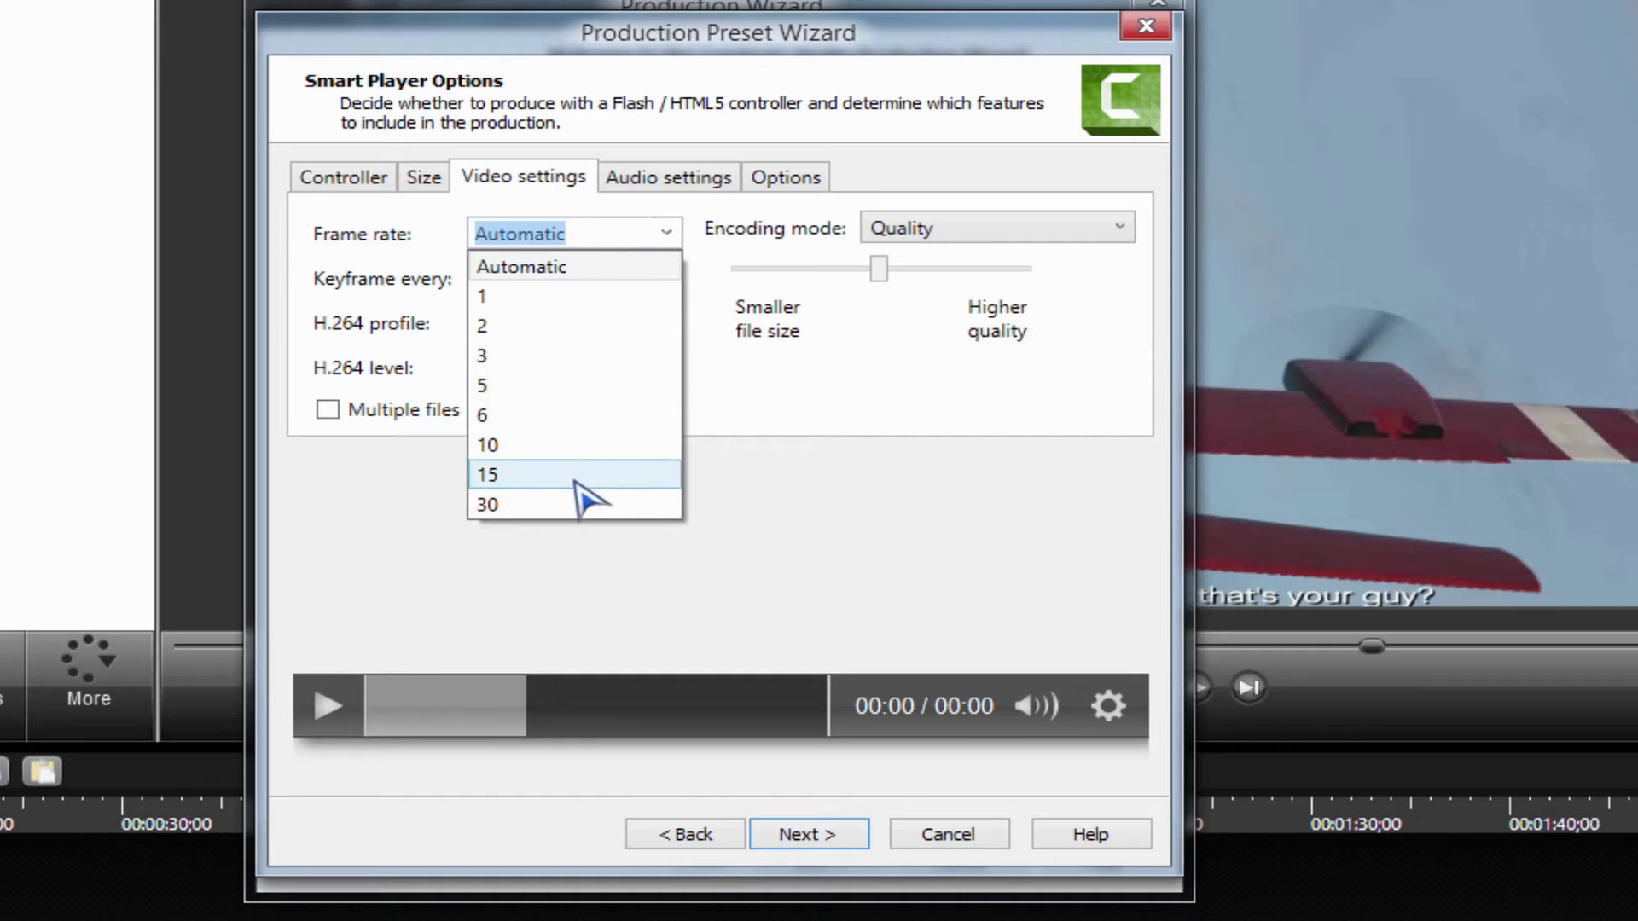
{"action": "left_click", "coordinate": [602, 530]}
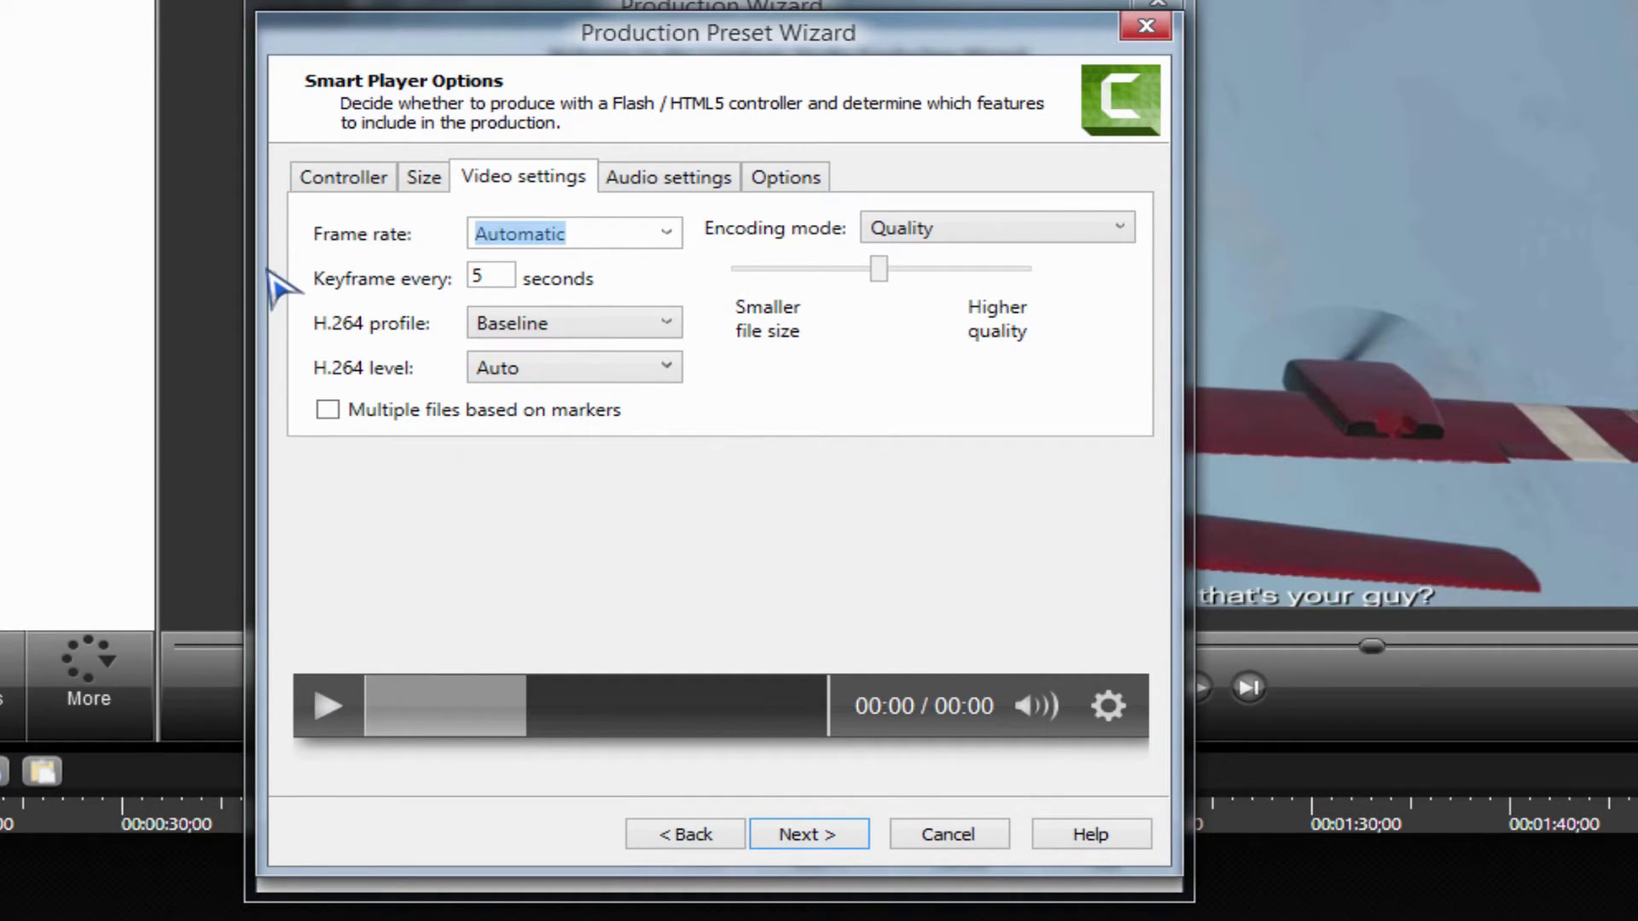
{"action": "type", "text": "60"}
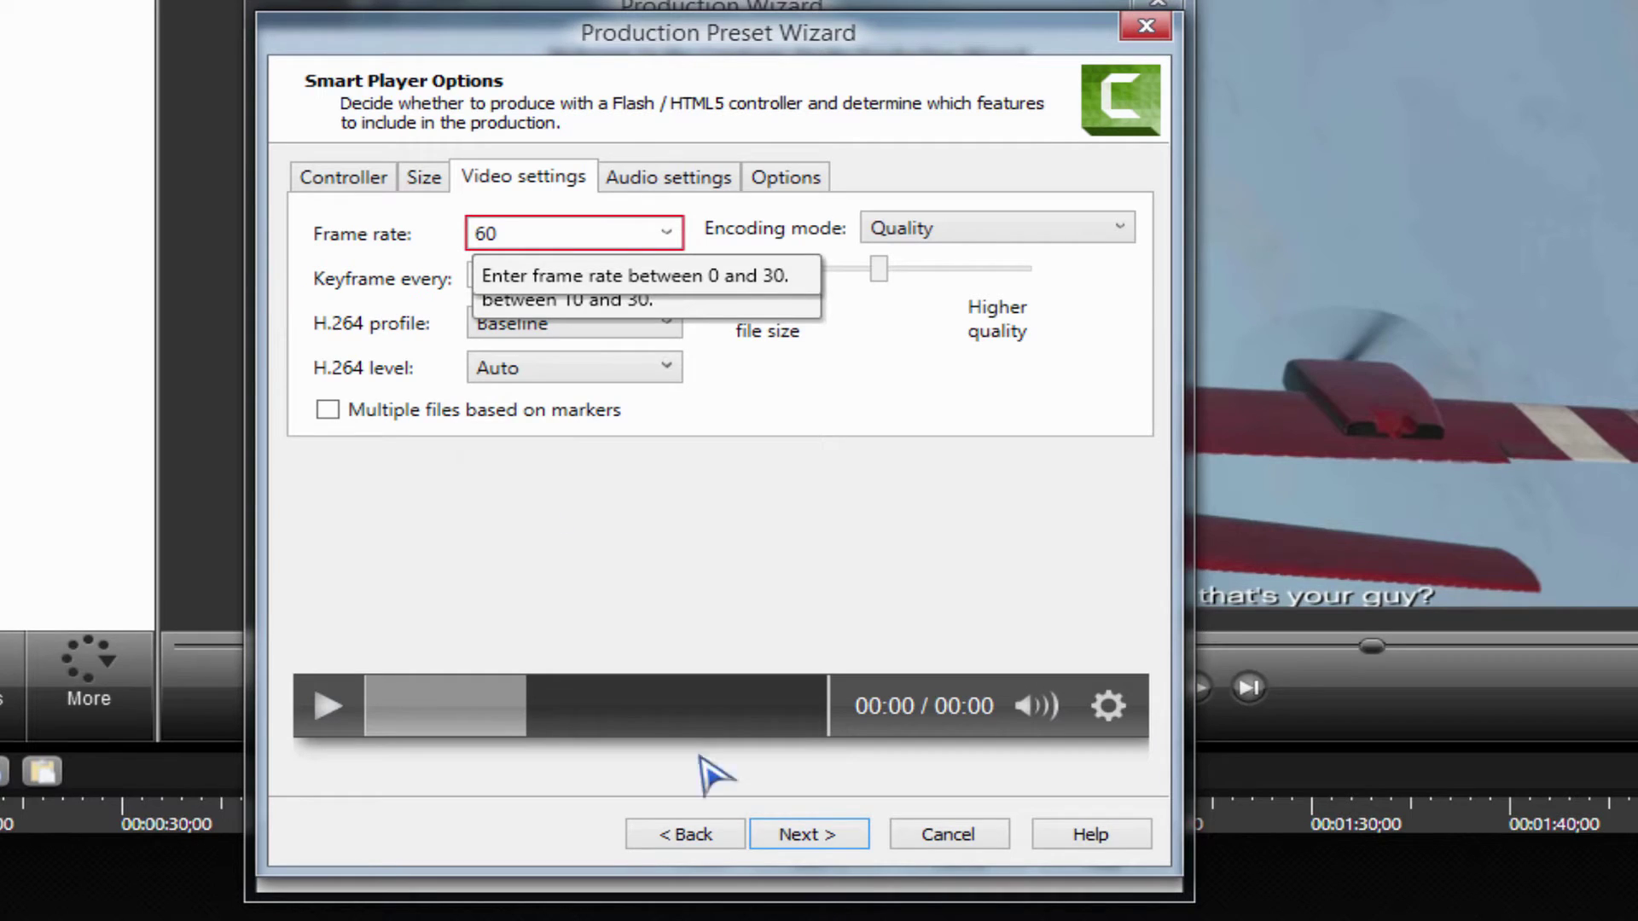
{"action": "key", "text": "BackSpace"}
{"action": "left_click", "coordinate": [523, 413]}
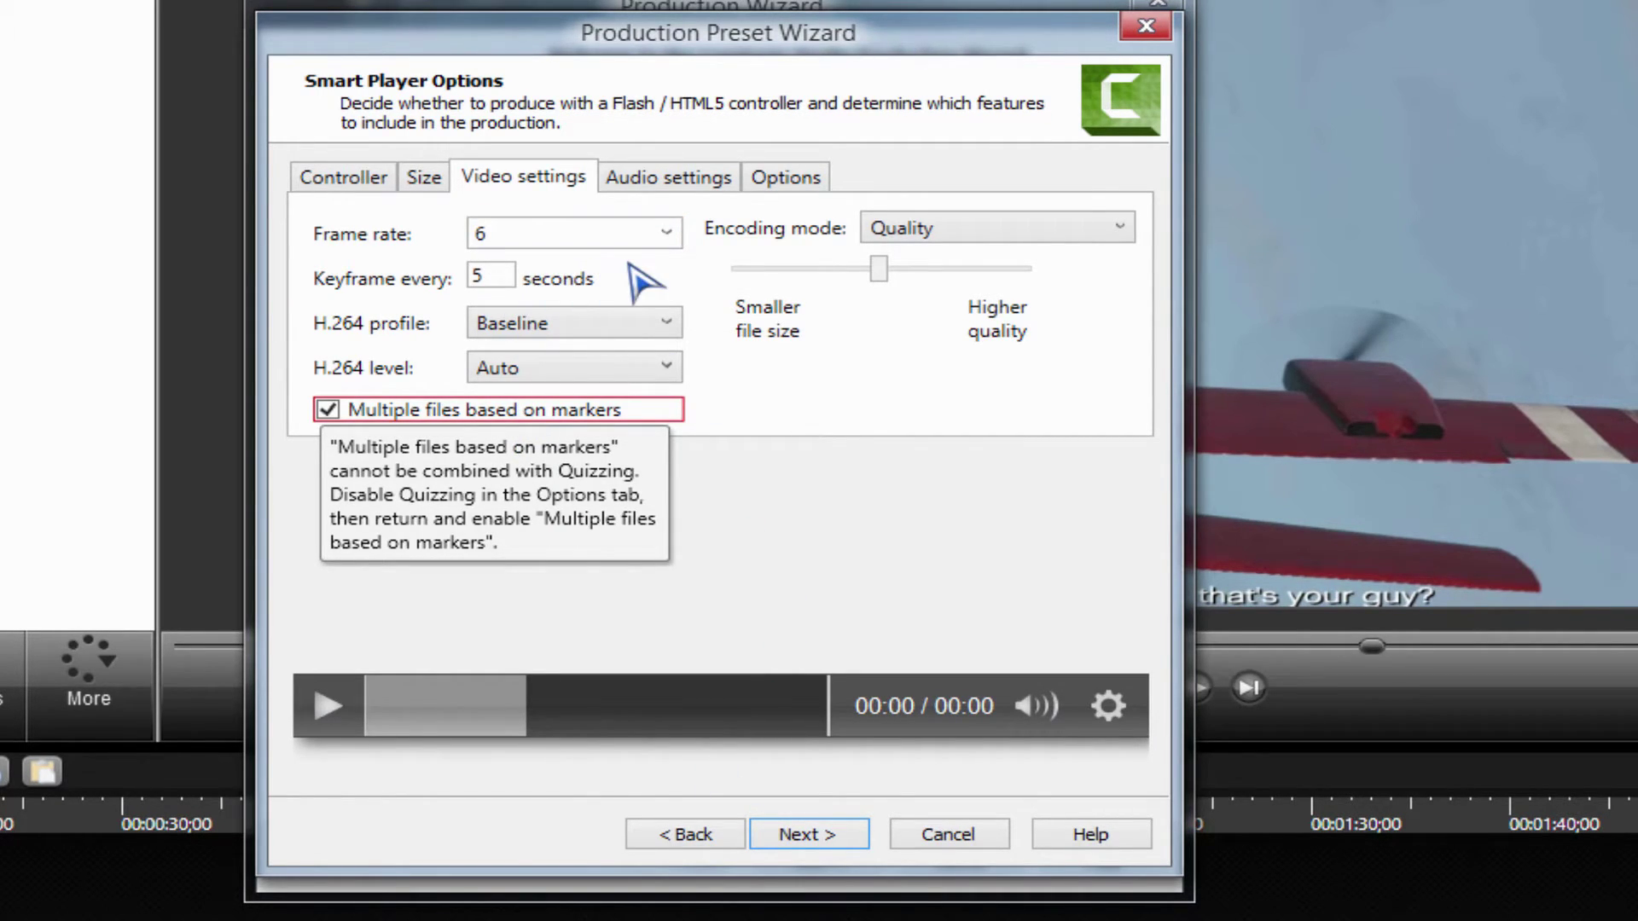
Set the frame rate to 30 and a keyframe every 1 second, keeping Quality encoding.
{"action": "left_click", "coordinate": [666, 233]}
{"action": "left_click", "coordinate": [563, 504]}
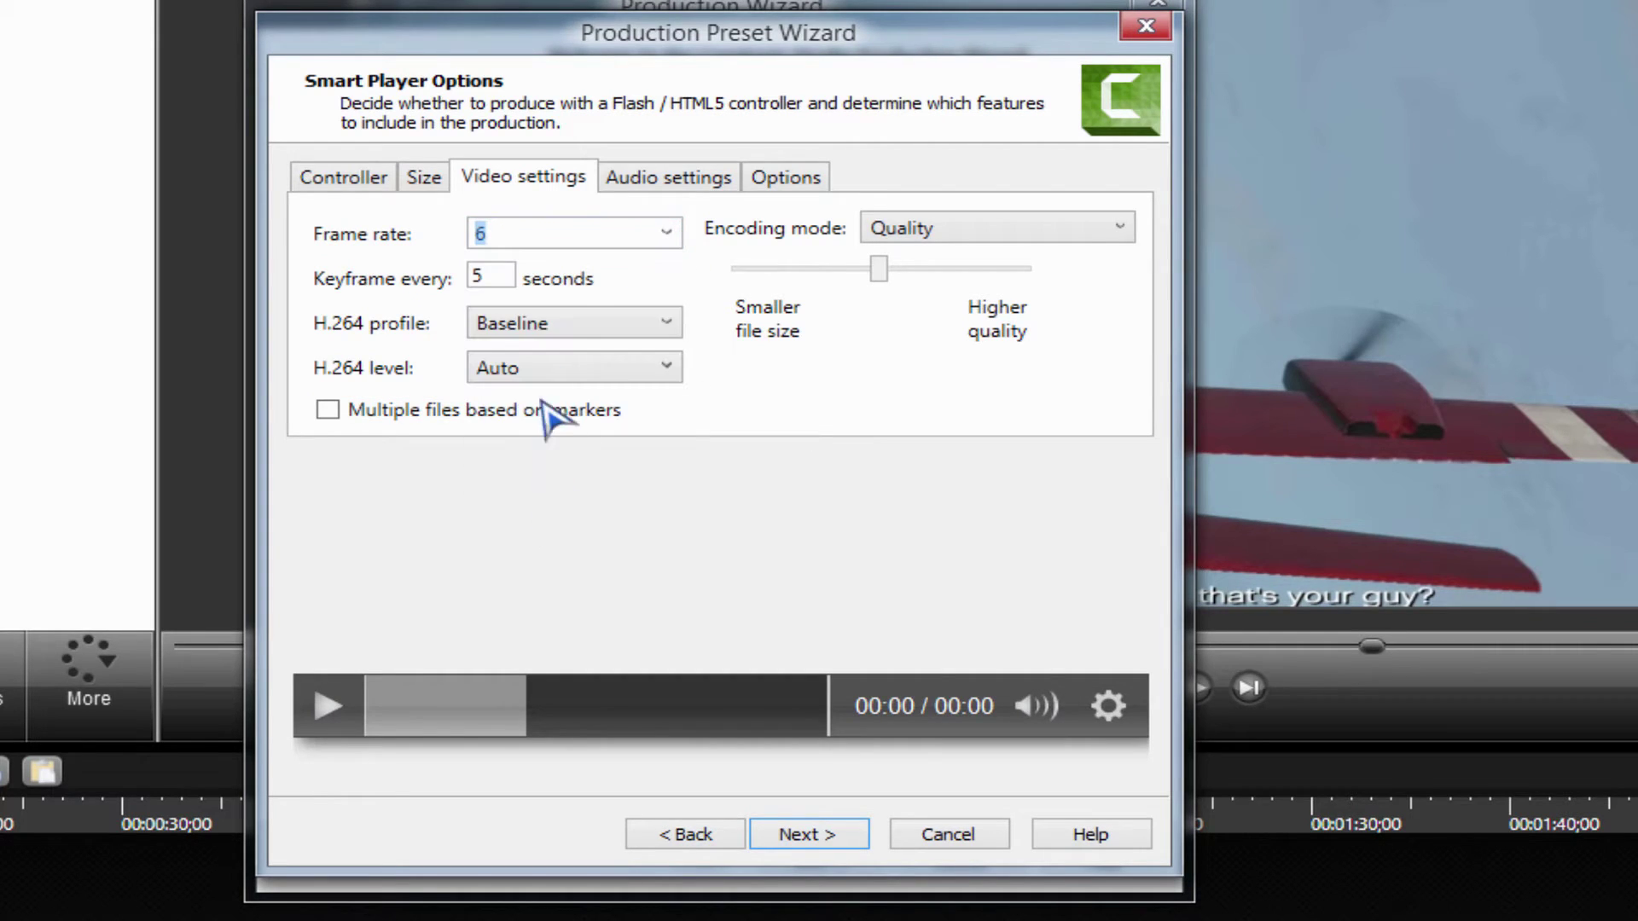
{"action": "key", "text": "Tab"}
{"action": "type", "text": "1"}
{"action": "left_click", "coordinate": [959, 238]}
{"action": "left_click", "coordinate": [962, 258]}
{"action": "left_click", "coordinate": [718, 177]}
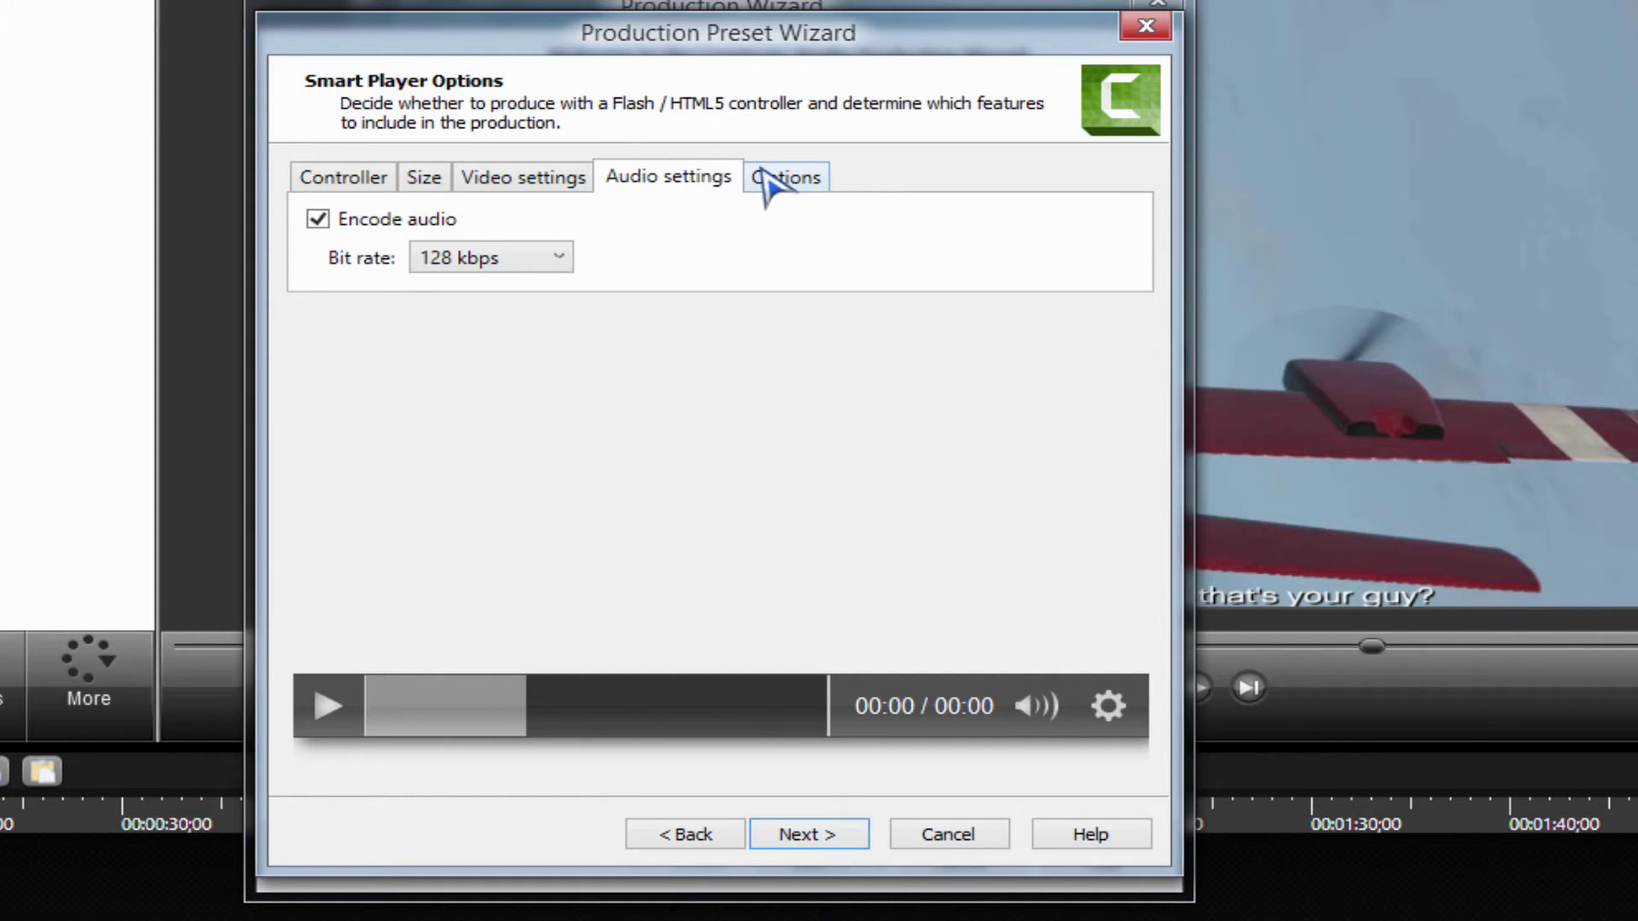
{"action": "left_click", "coordinate": [519, 183]}
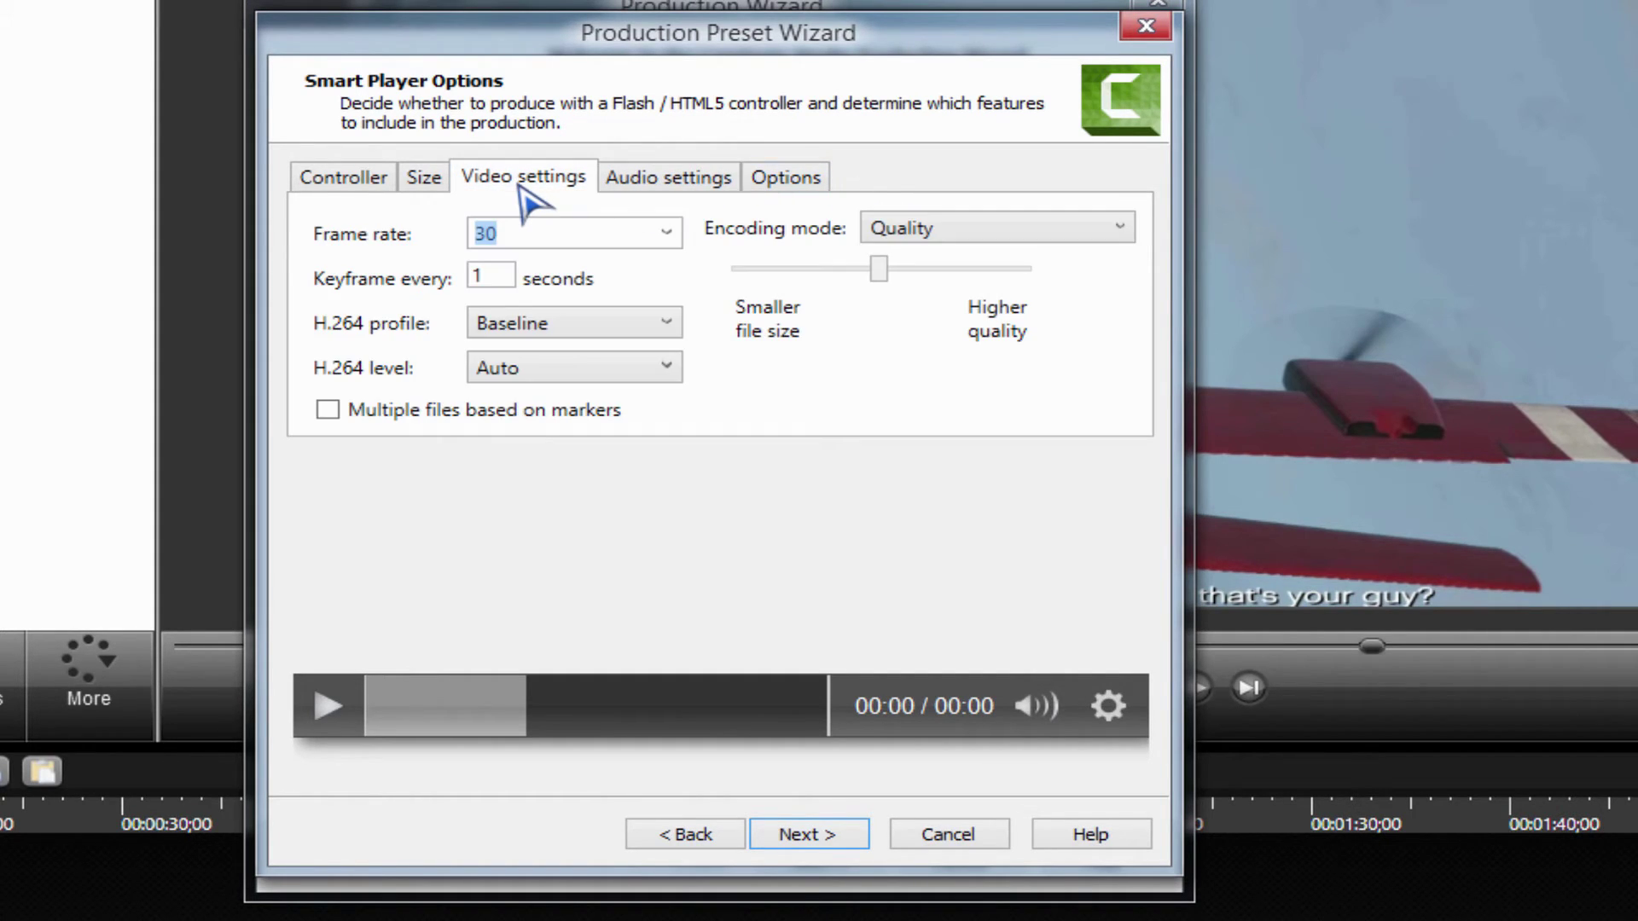
Cancel the new preset, reselect 60FPS as the production preset, and close the Production Wizard.
{"action": "left_click", "coordinate": [980, 826]}
{"action": "left_click", "coordinate": [1074, 121]}
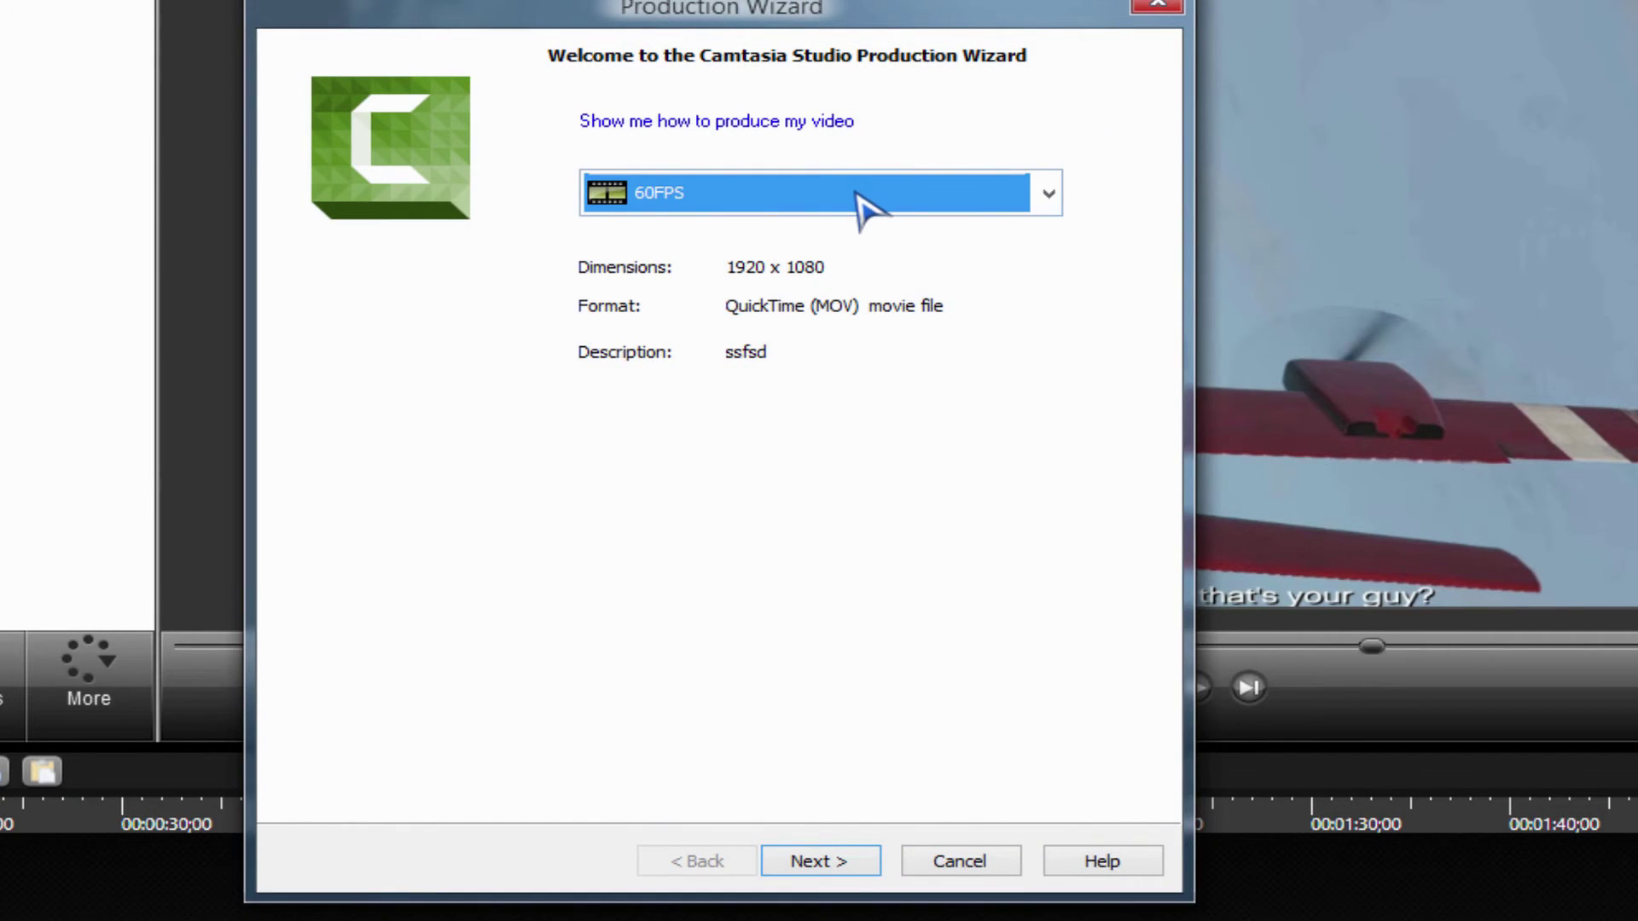
{"action": "left_click", "coordinate": [858, 195]}
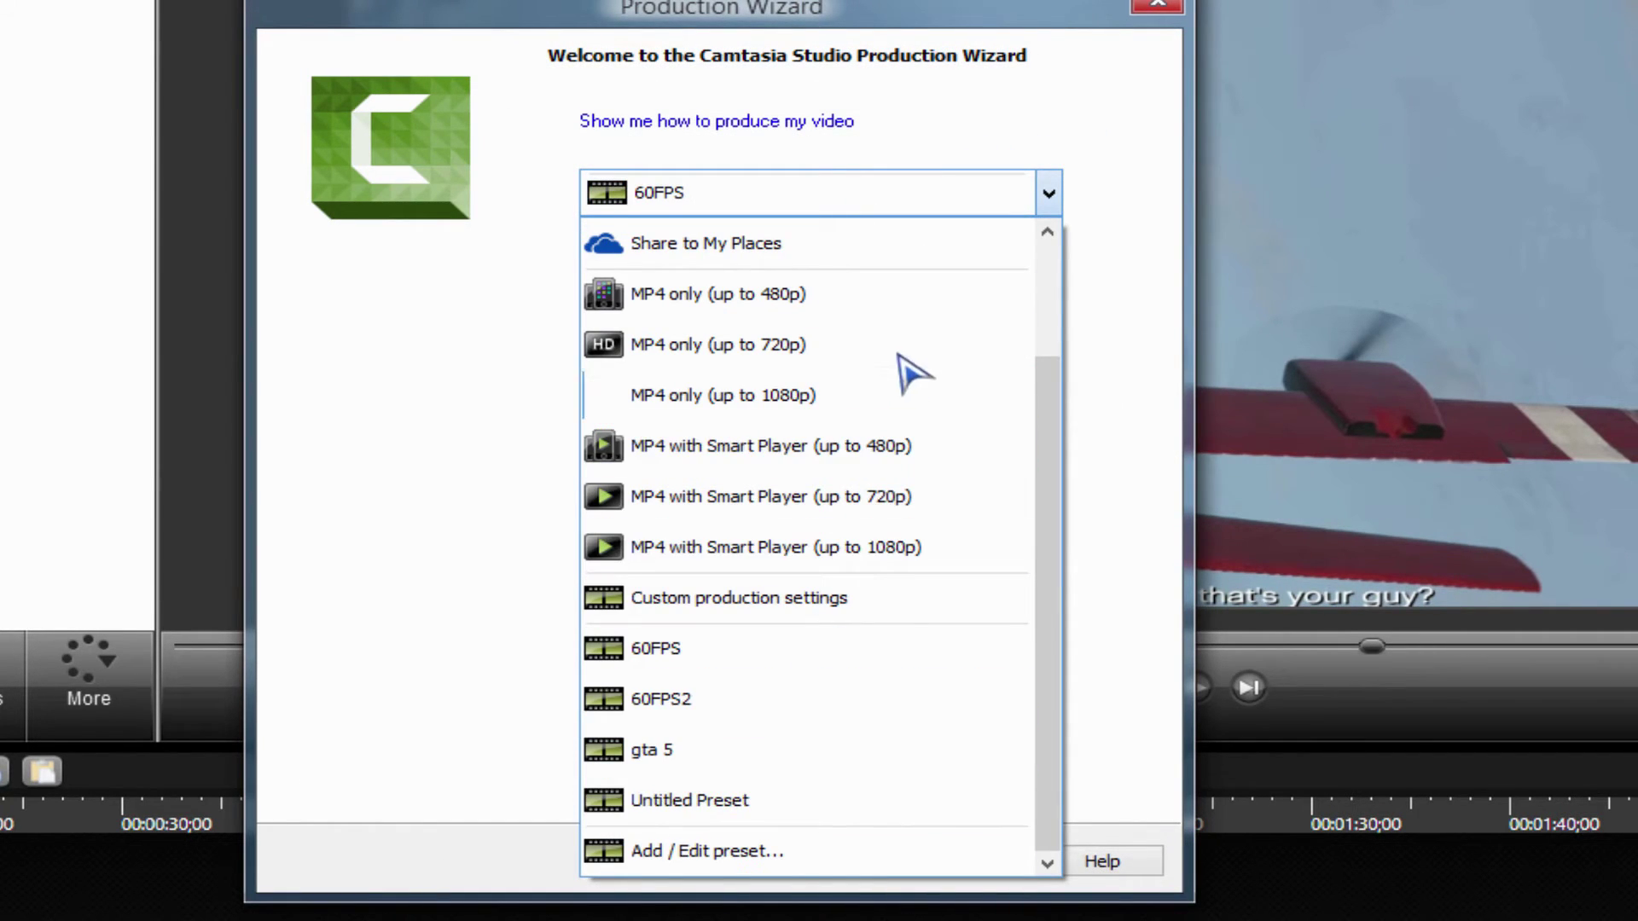
{"action": "left_click", "coordinate": [871, 665]}
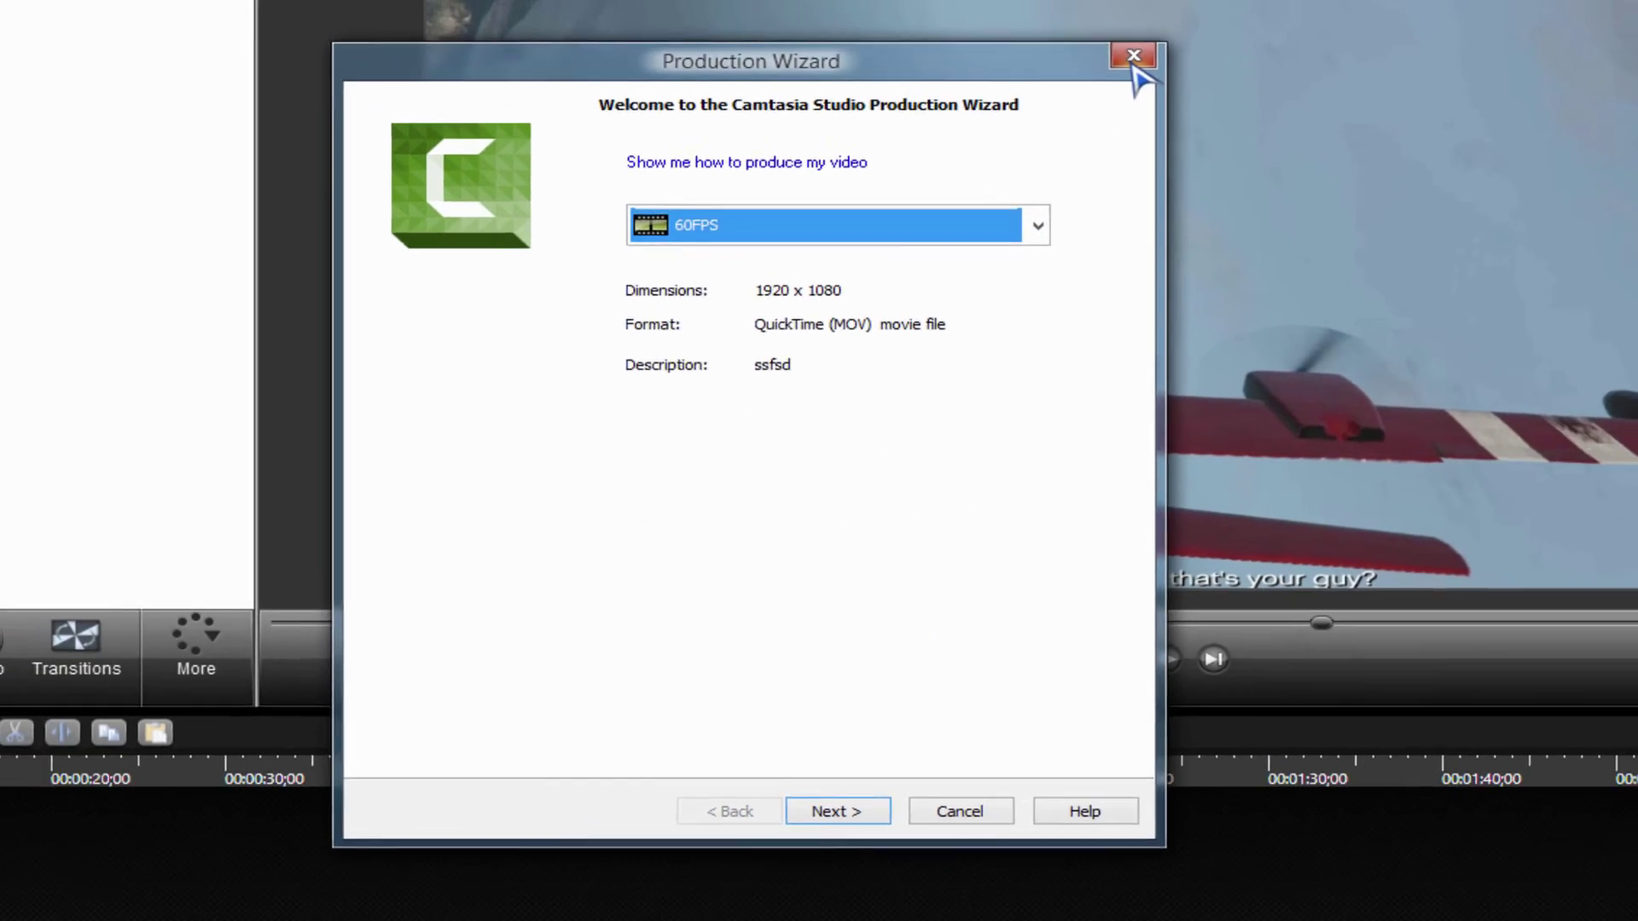
{"action": "left_click", "coordinate": [1134, 65]}
Confirm the Editing Dimensions dialog without changing the 1280x720 size.
{"action": "left_click", "coordinate": [551, 52]}
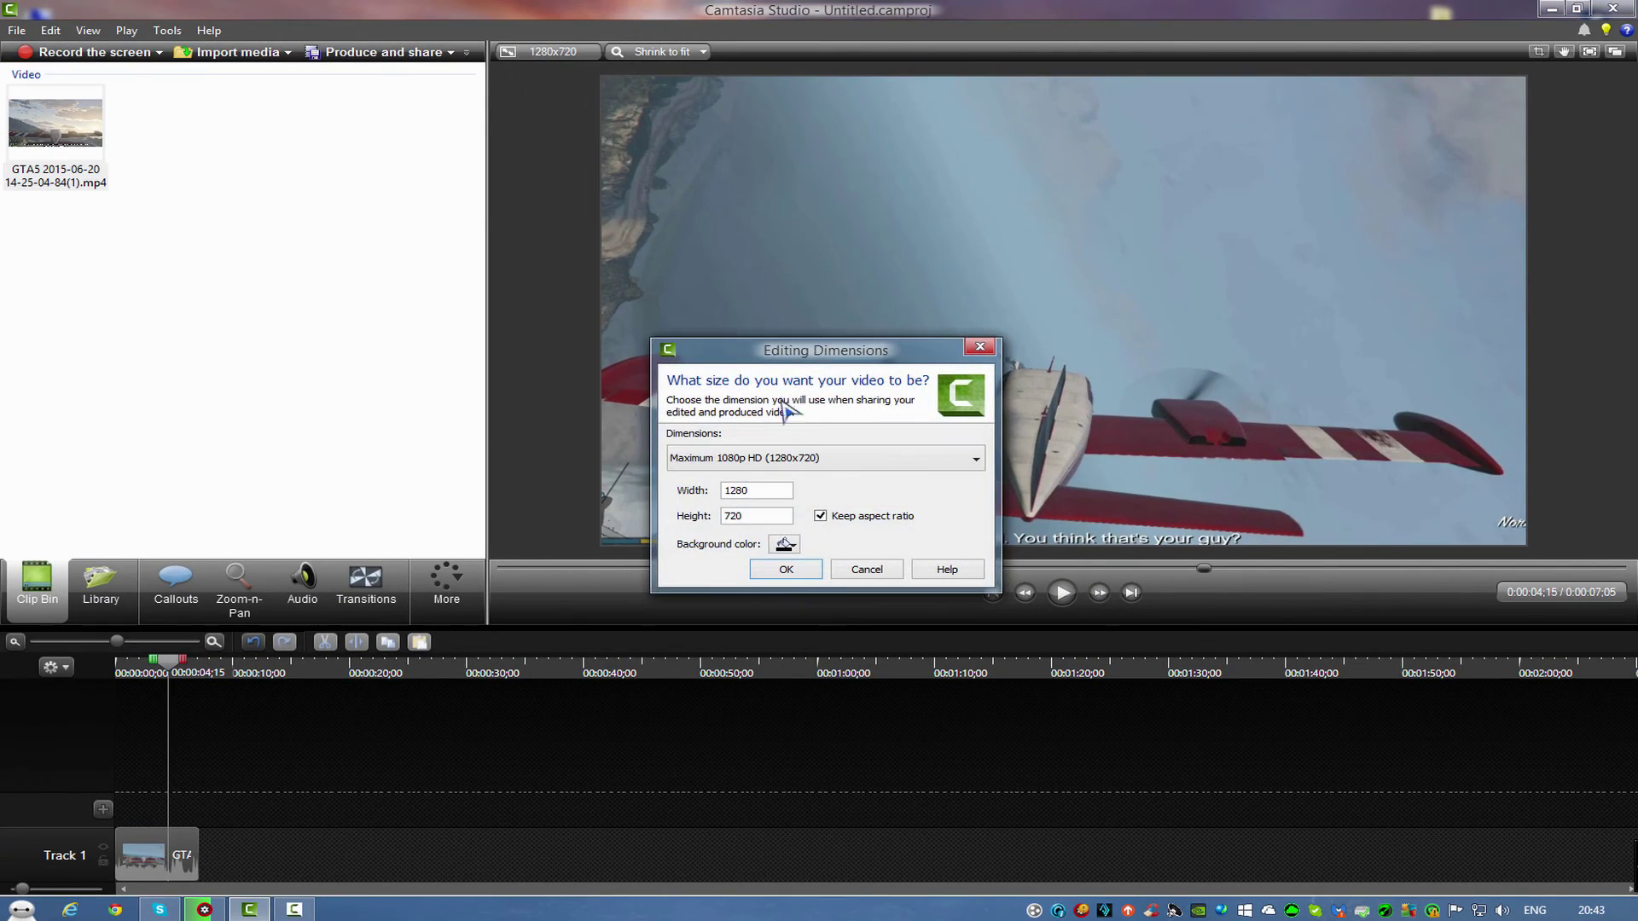
{"action": "left_click", "coordinate": [841, 471]}
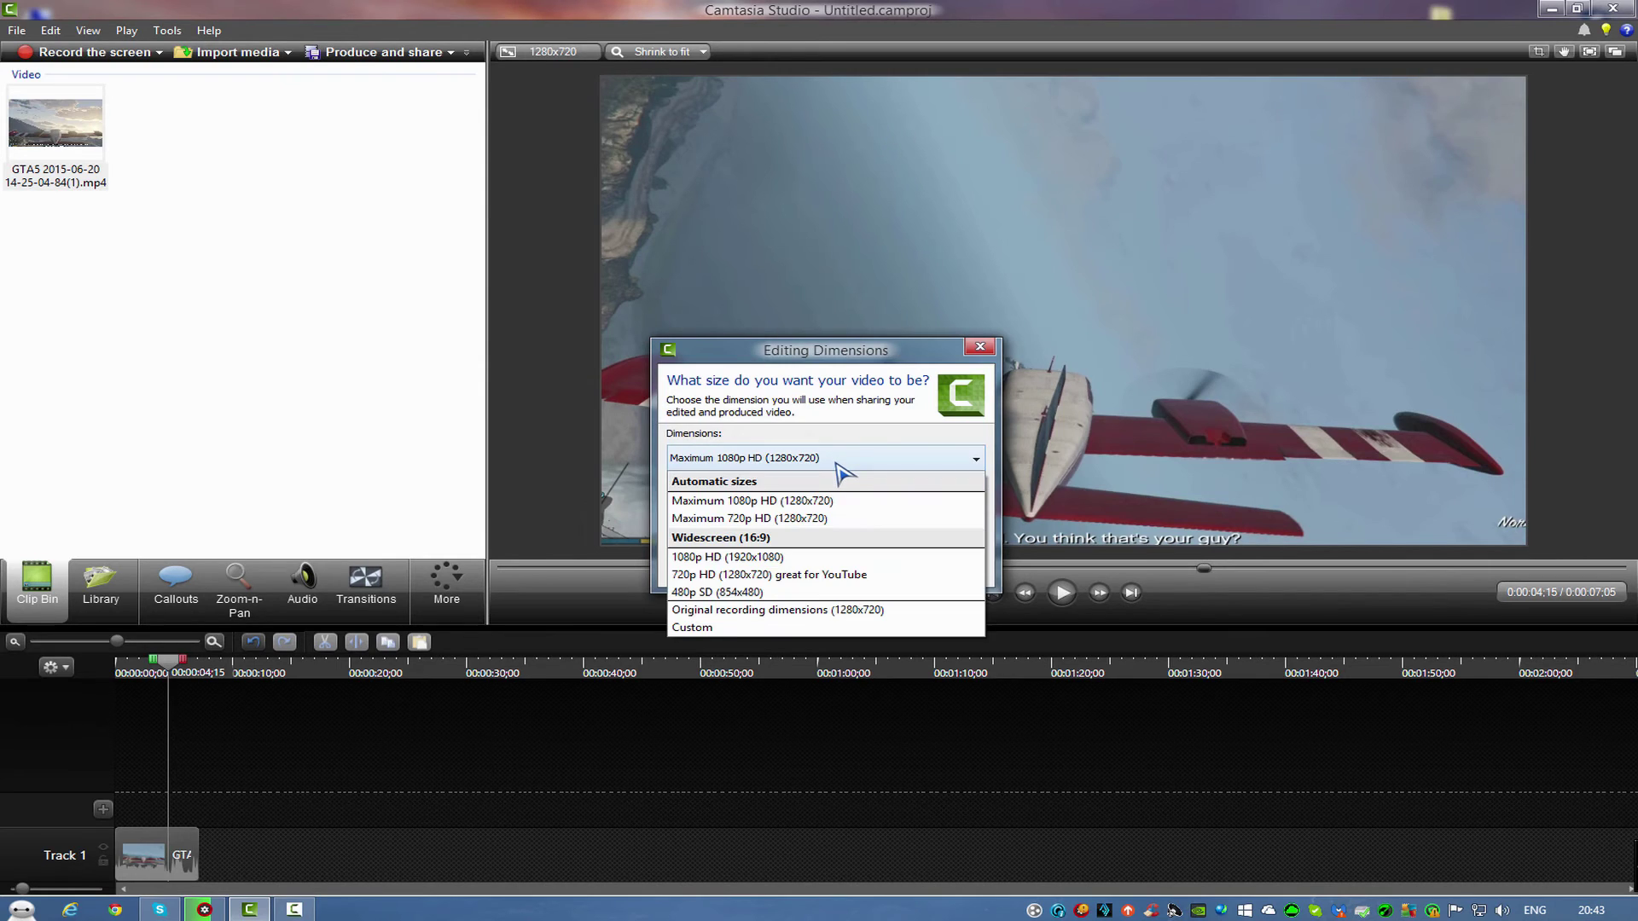
{"action": "left_click", "coordinate": [819, 518]}
{"action": "left_click", "coordinate": [786, 570]}
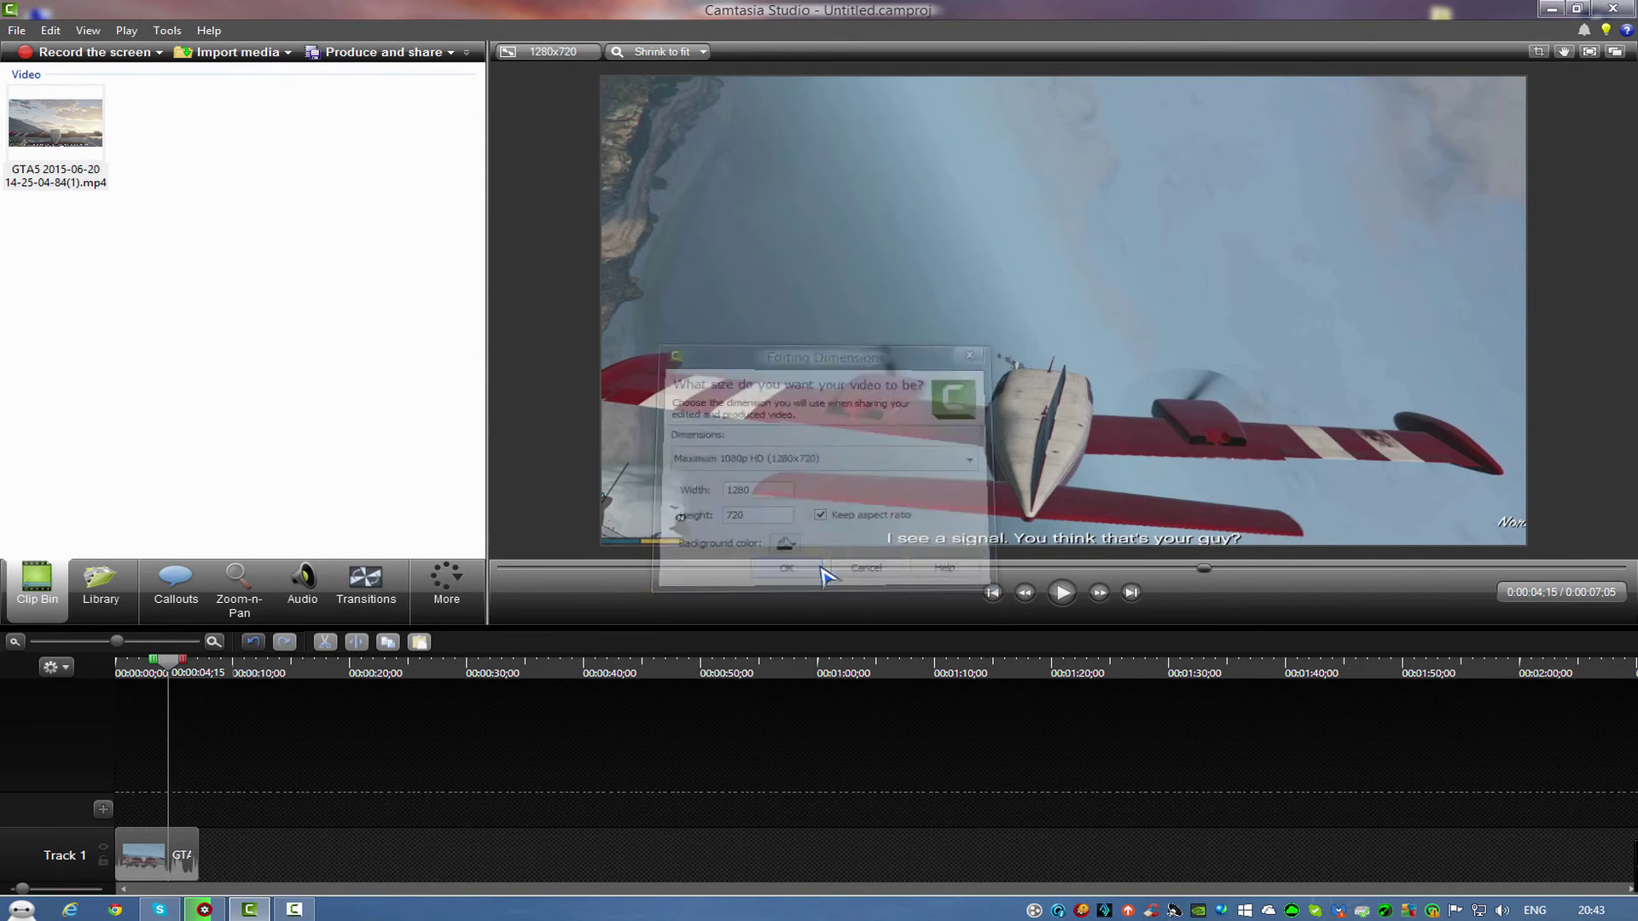
Render the clip with the 60FPS QuickTime preset, then cancel and confirm stopping the render.
{"action": "left_click", "coordinate": [435, 53]}
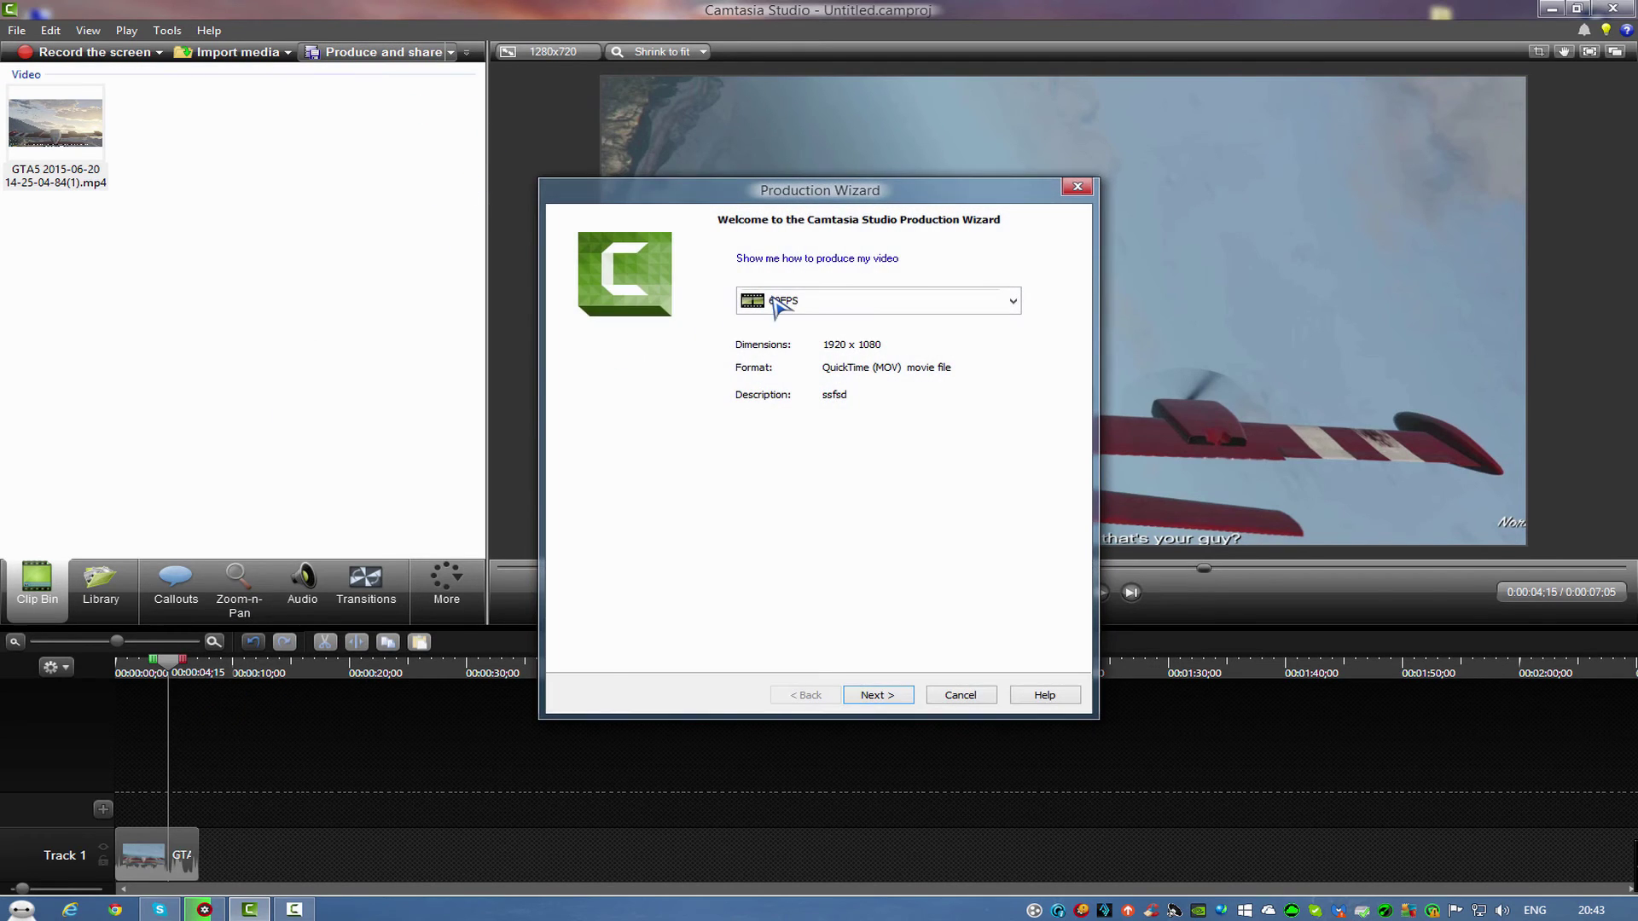
{"action": "left_click", "coordinate": [875, 695]}
{"action": "left_click", "coordinate": [875, 696]}
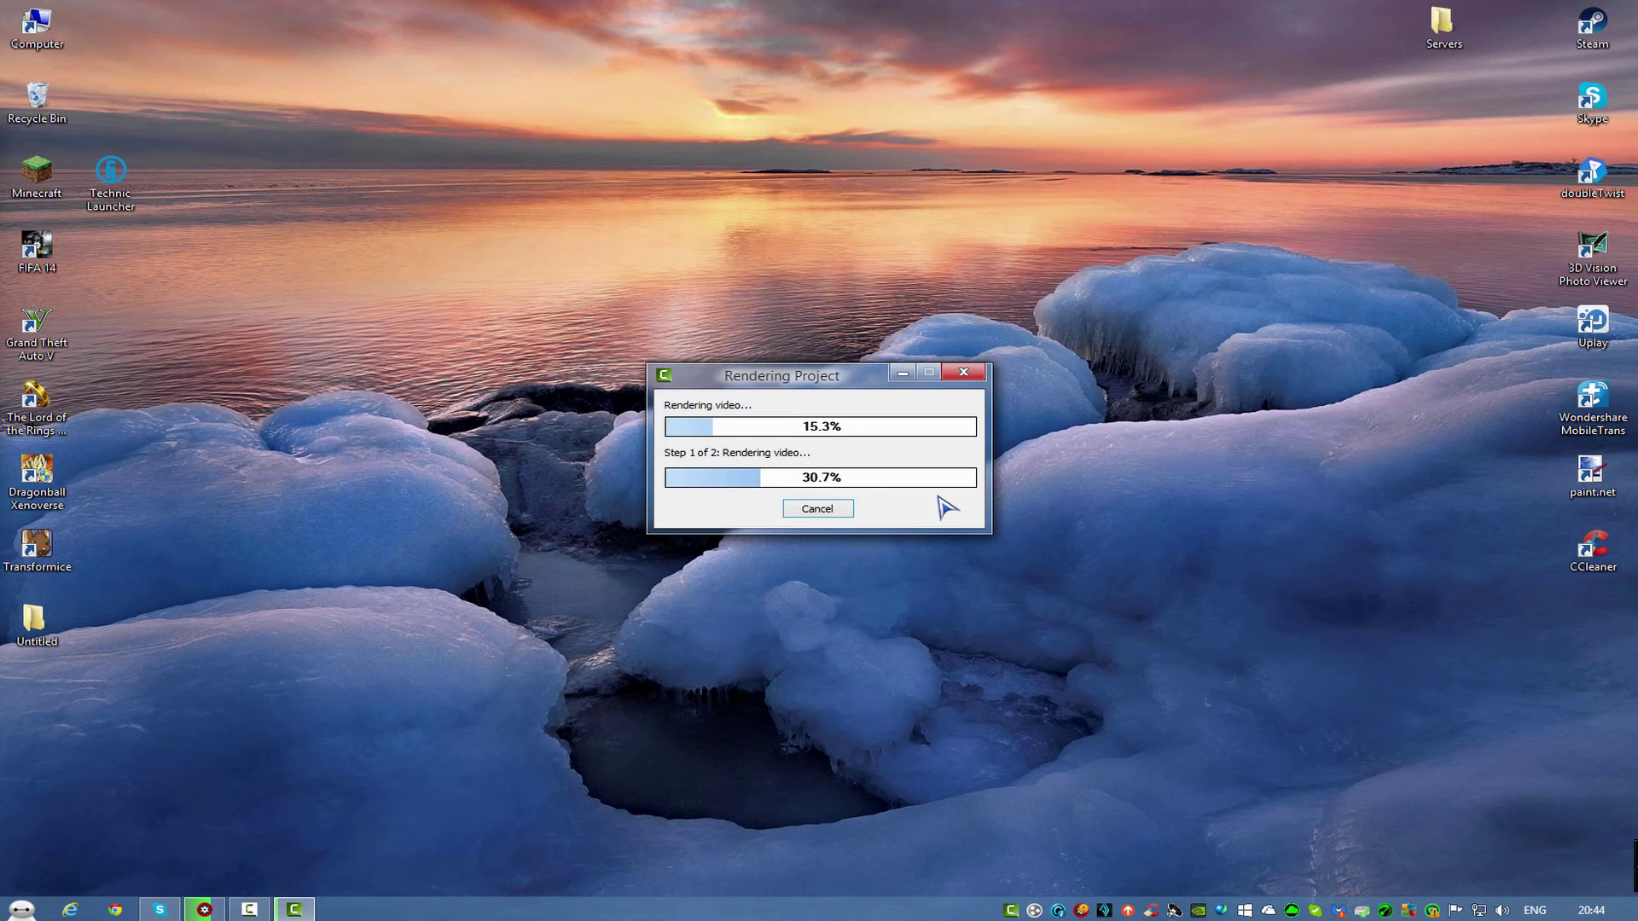
{"action": "left_click", "coordinate": [821, 510]}
{"action": "left_click", "coordinate": [815, 497]}
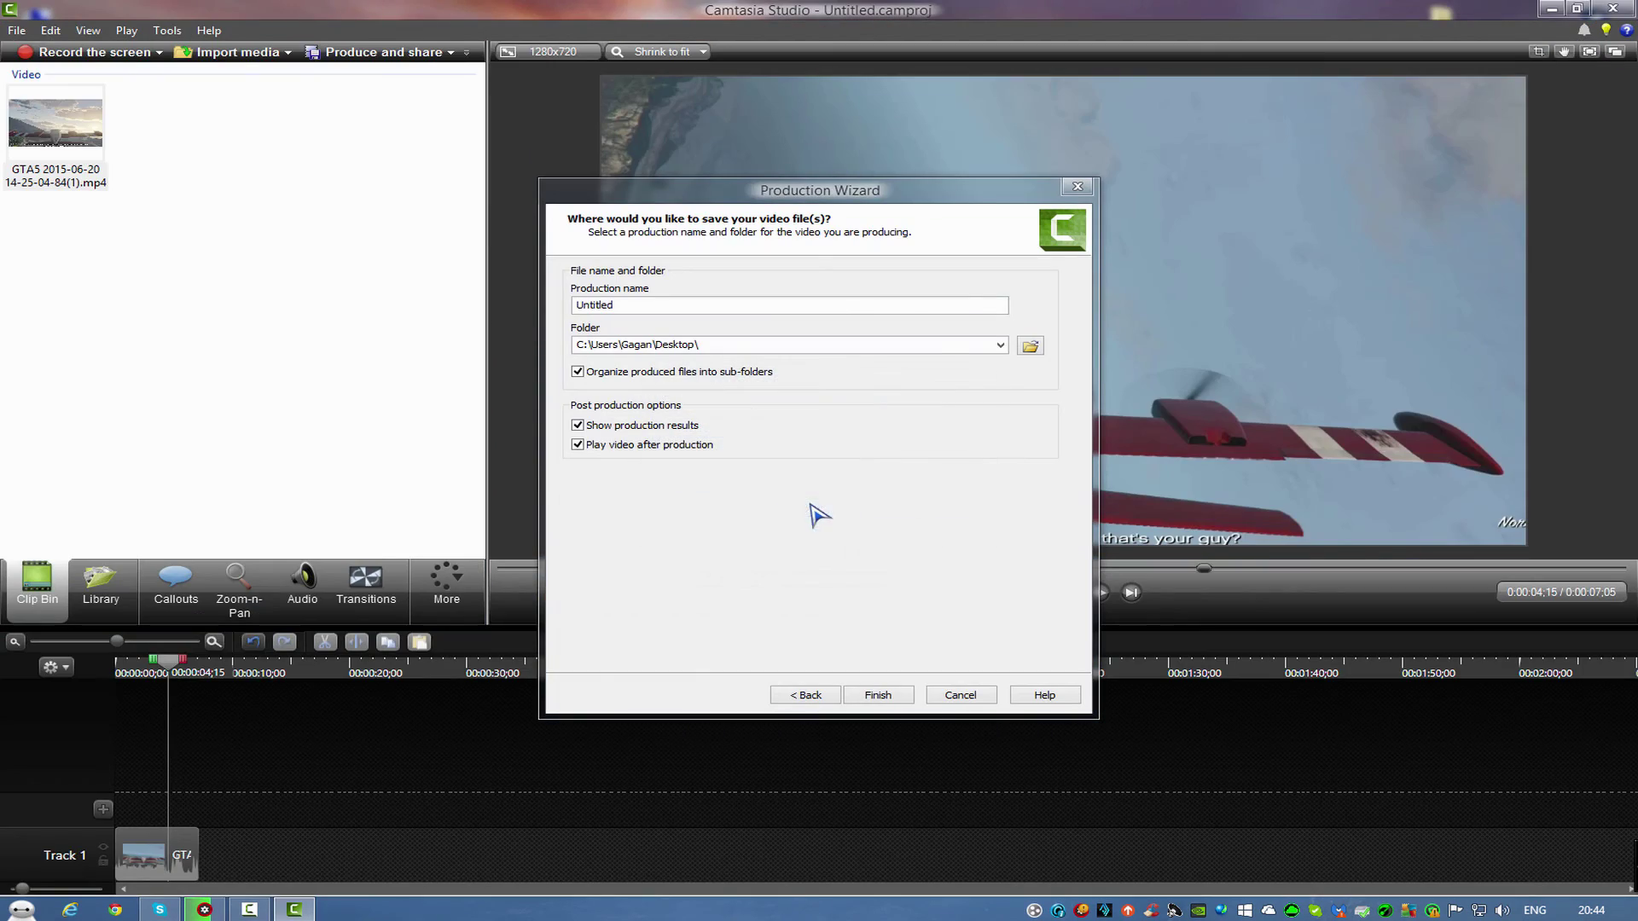